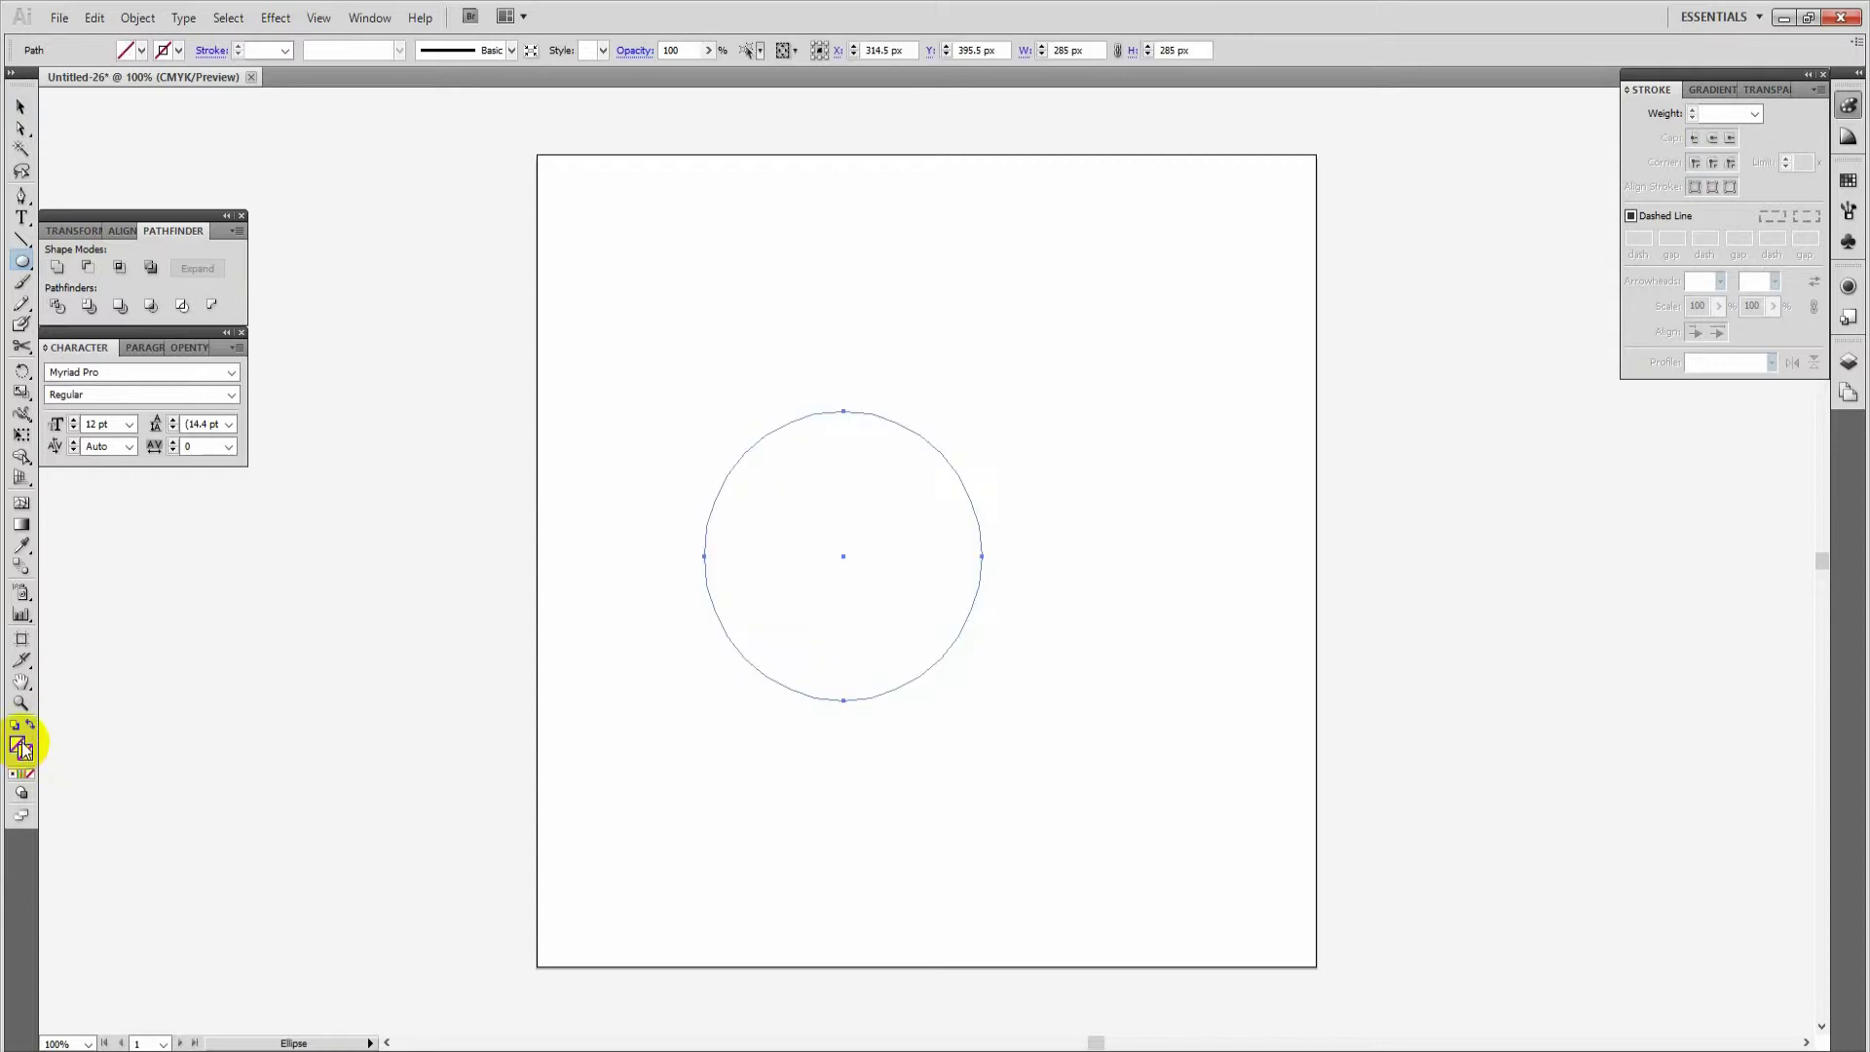
Fill the selected circle with red (#DD2928) and deselect it
double_click(20, 744)
mouse_move(909, 522)
left_mouse_down()
mouse_move(906, 429)
mouse_move(891, 444)
left_mouse_up()
left_click(1107, 413)
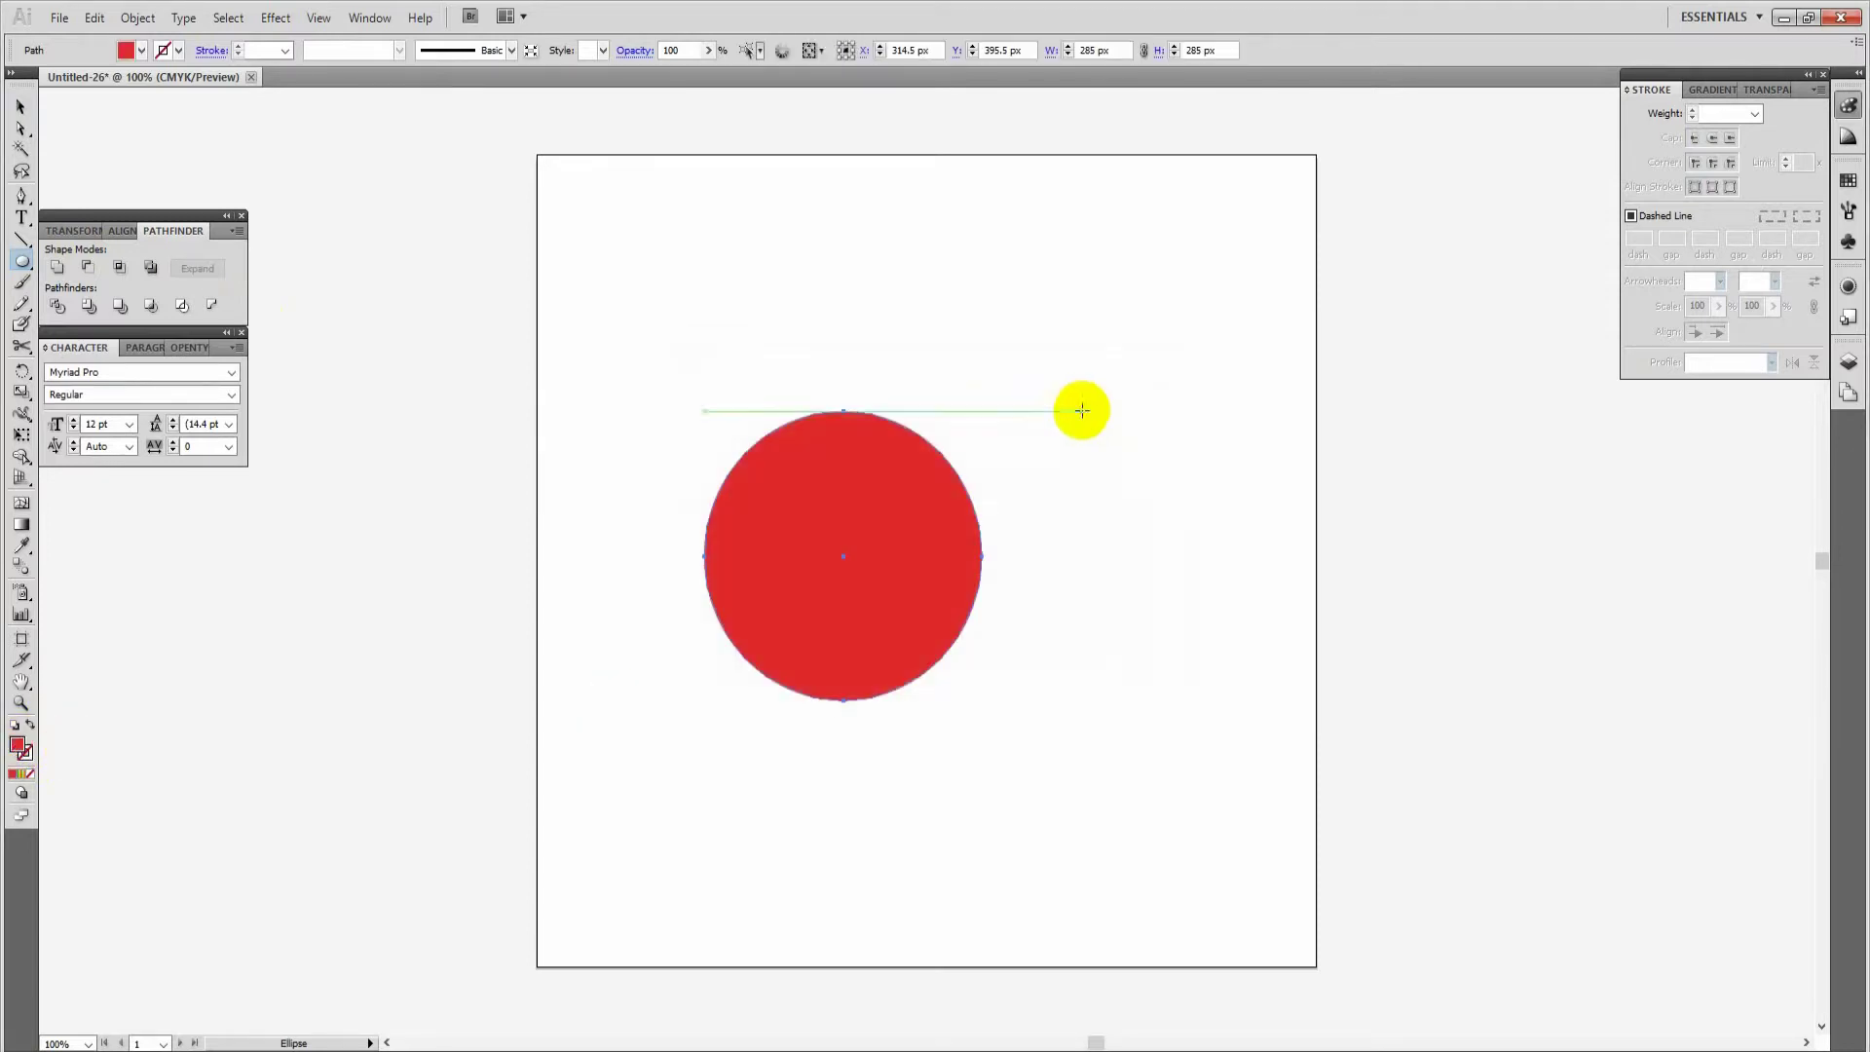
left_click(21, 107)
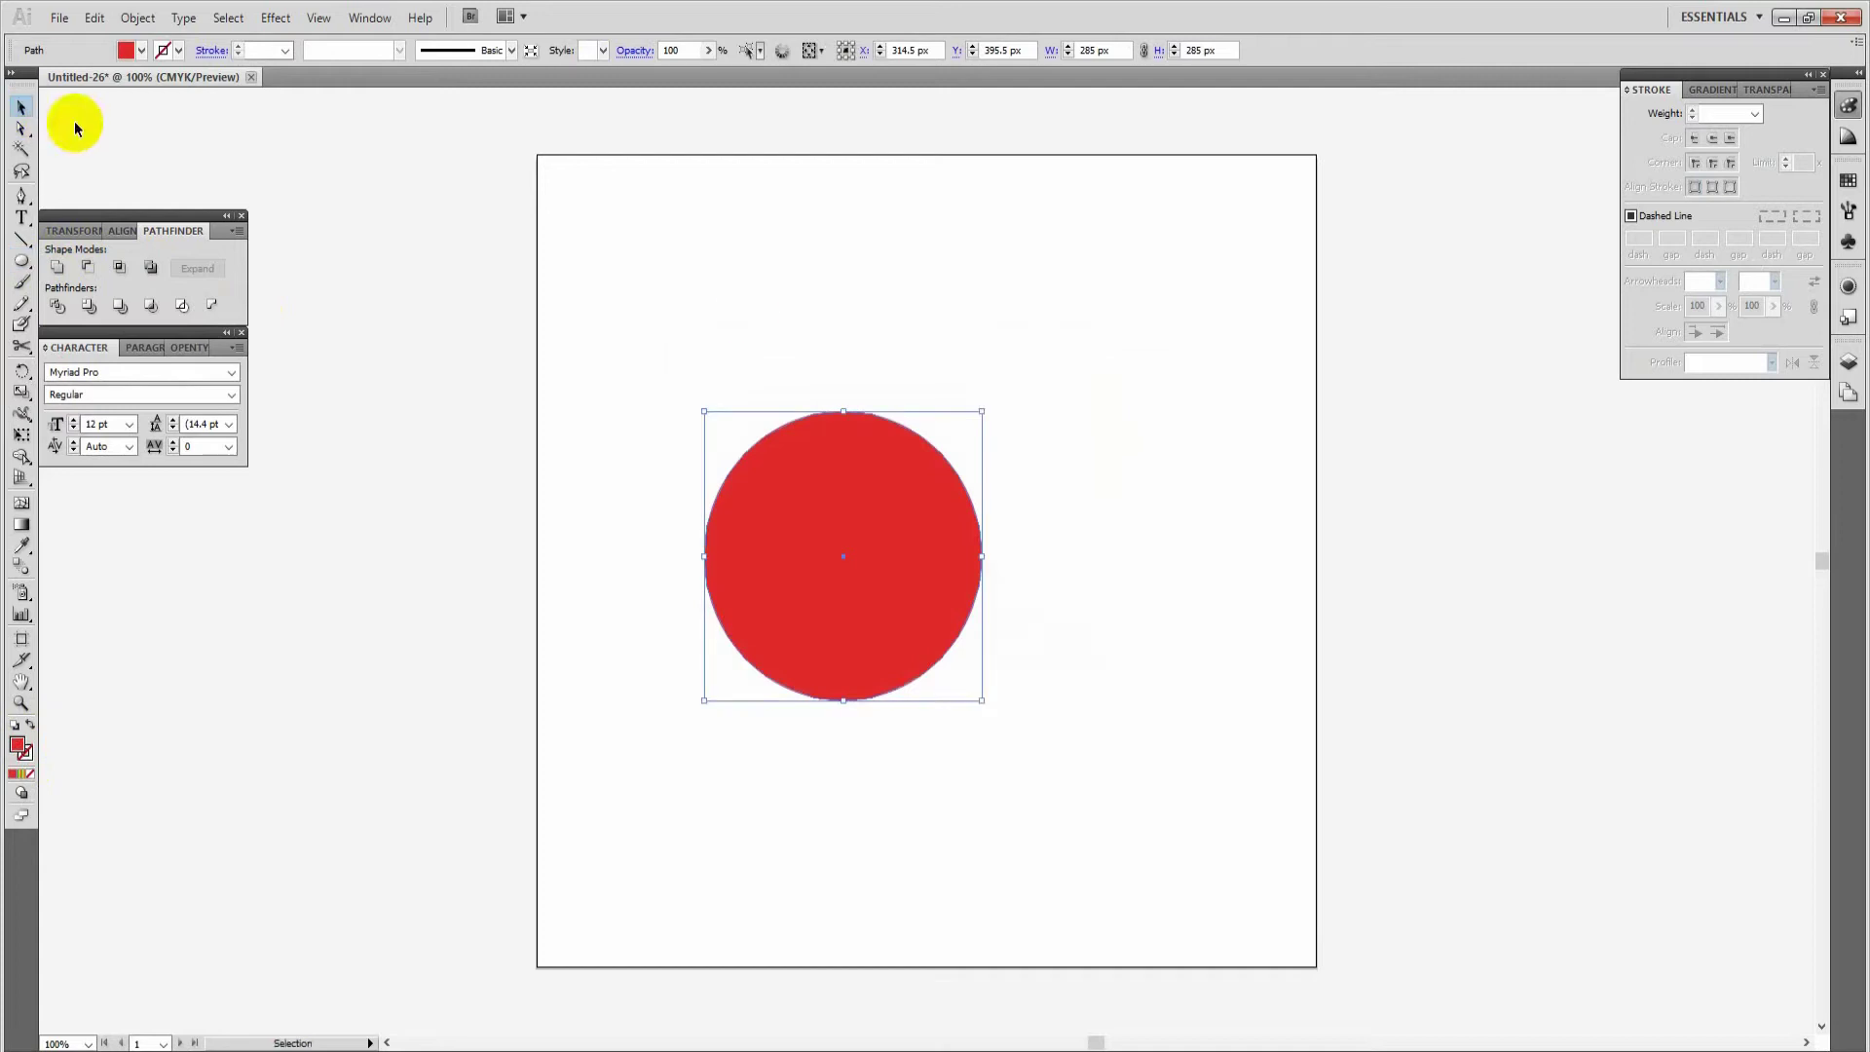
left_click(937, 349)
Draw a rectangle about 113 × 49 px across the top edge of the circle and fill it golden yellow (#F3BE19)
left_click_drag(22, 260, 71, 259)
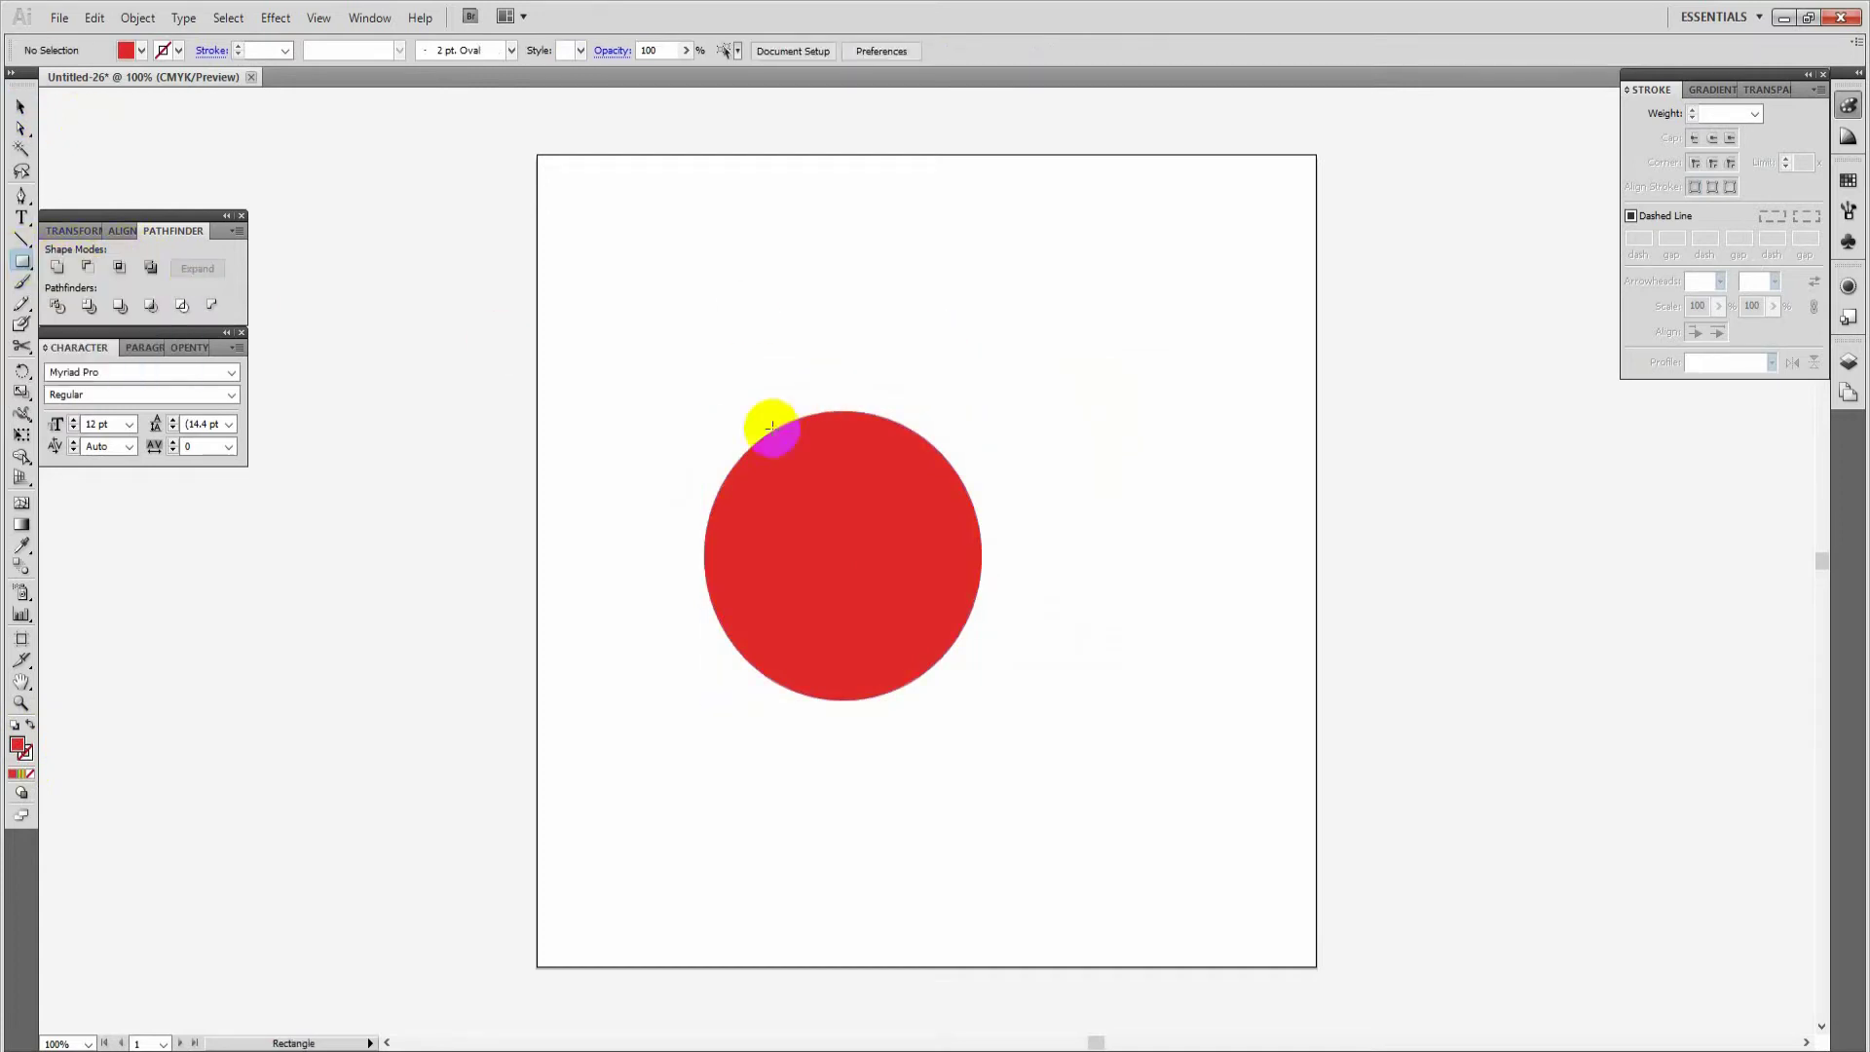
left_click_drag(790, 436, 900, 385)
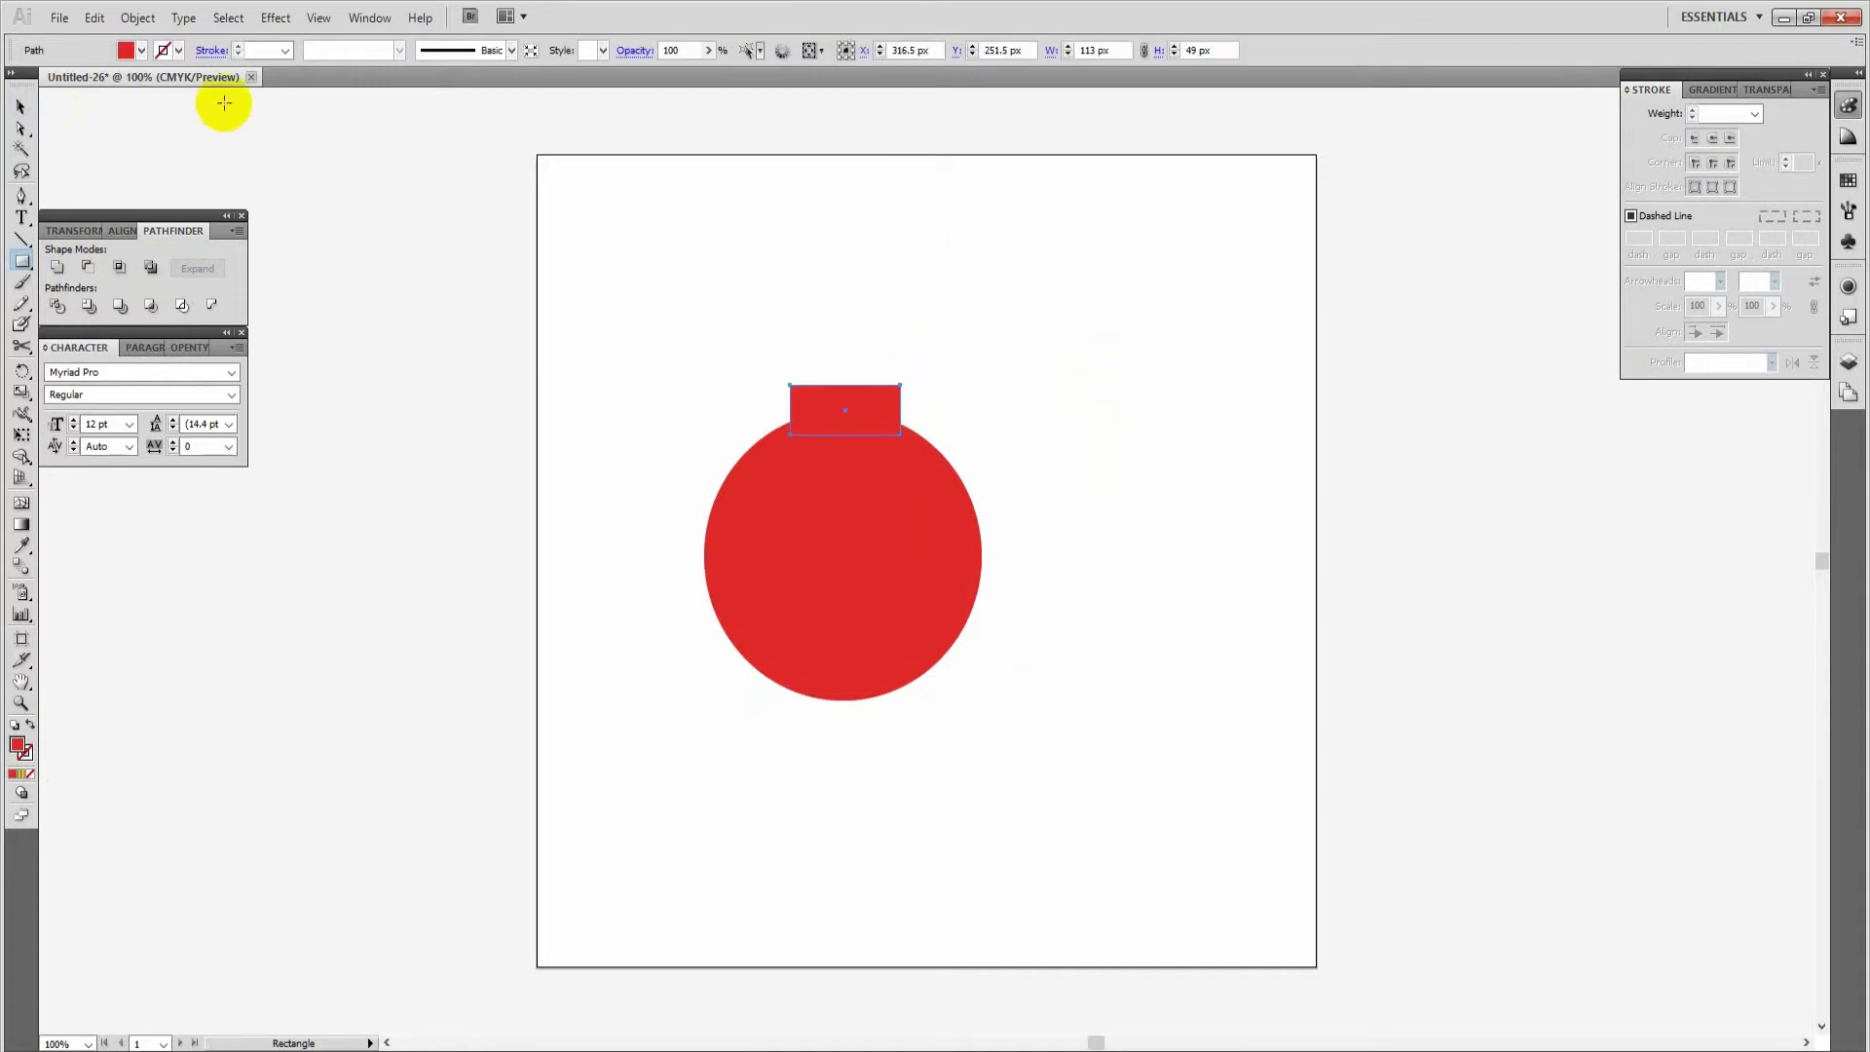
double_click(21, 747)
left_click_drag(963, 666, 963, 632)
mouse_move(906, 479)
left_mouse_down()
mouse_move(902, 425)
mouse_move(922, 472)
mouse_move(915, 431)
left_mouse_up()
left_click(963, 637)
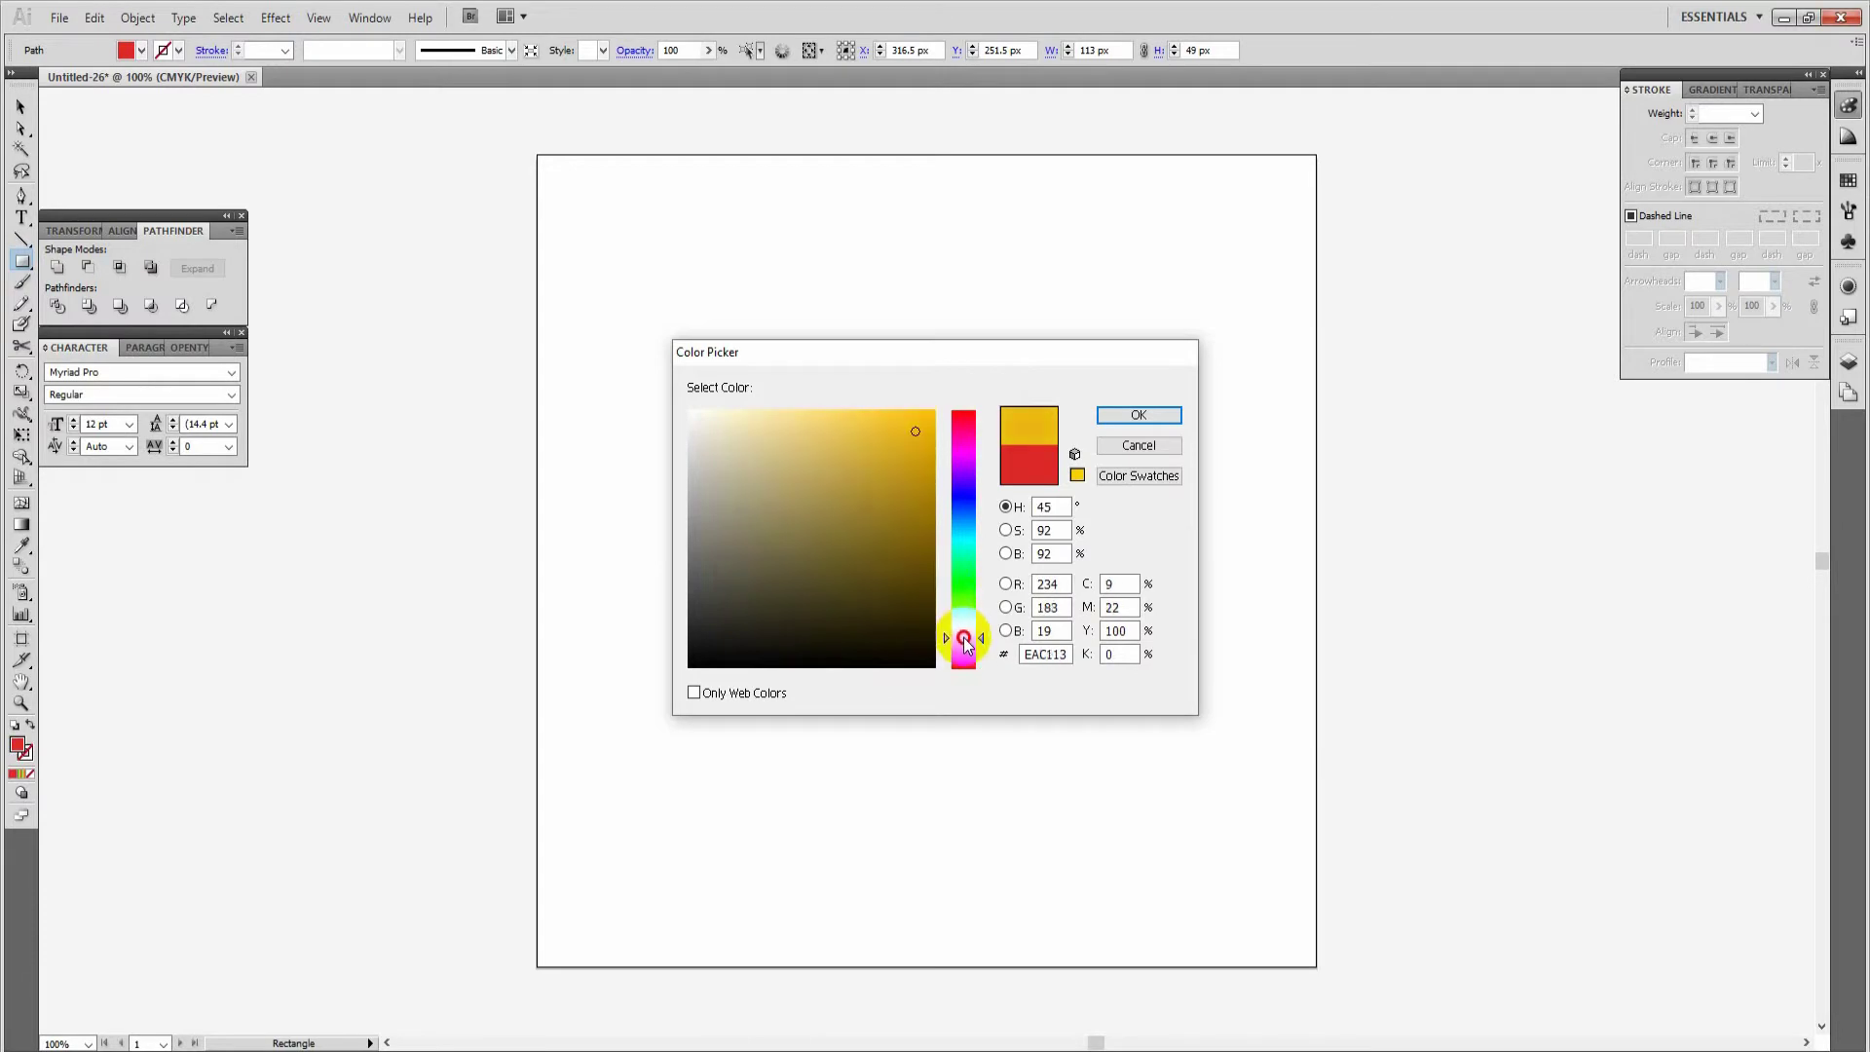
left_click_drag(914, 430, 918, 418)
left_click(1133, 414)
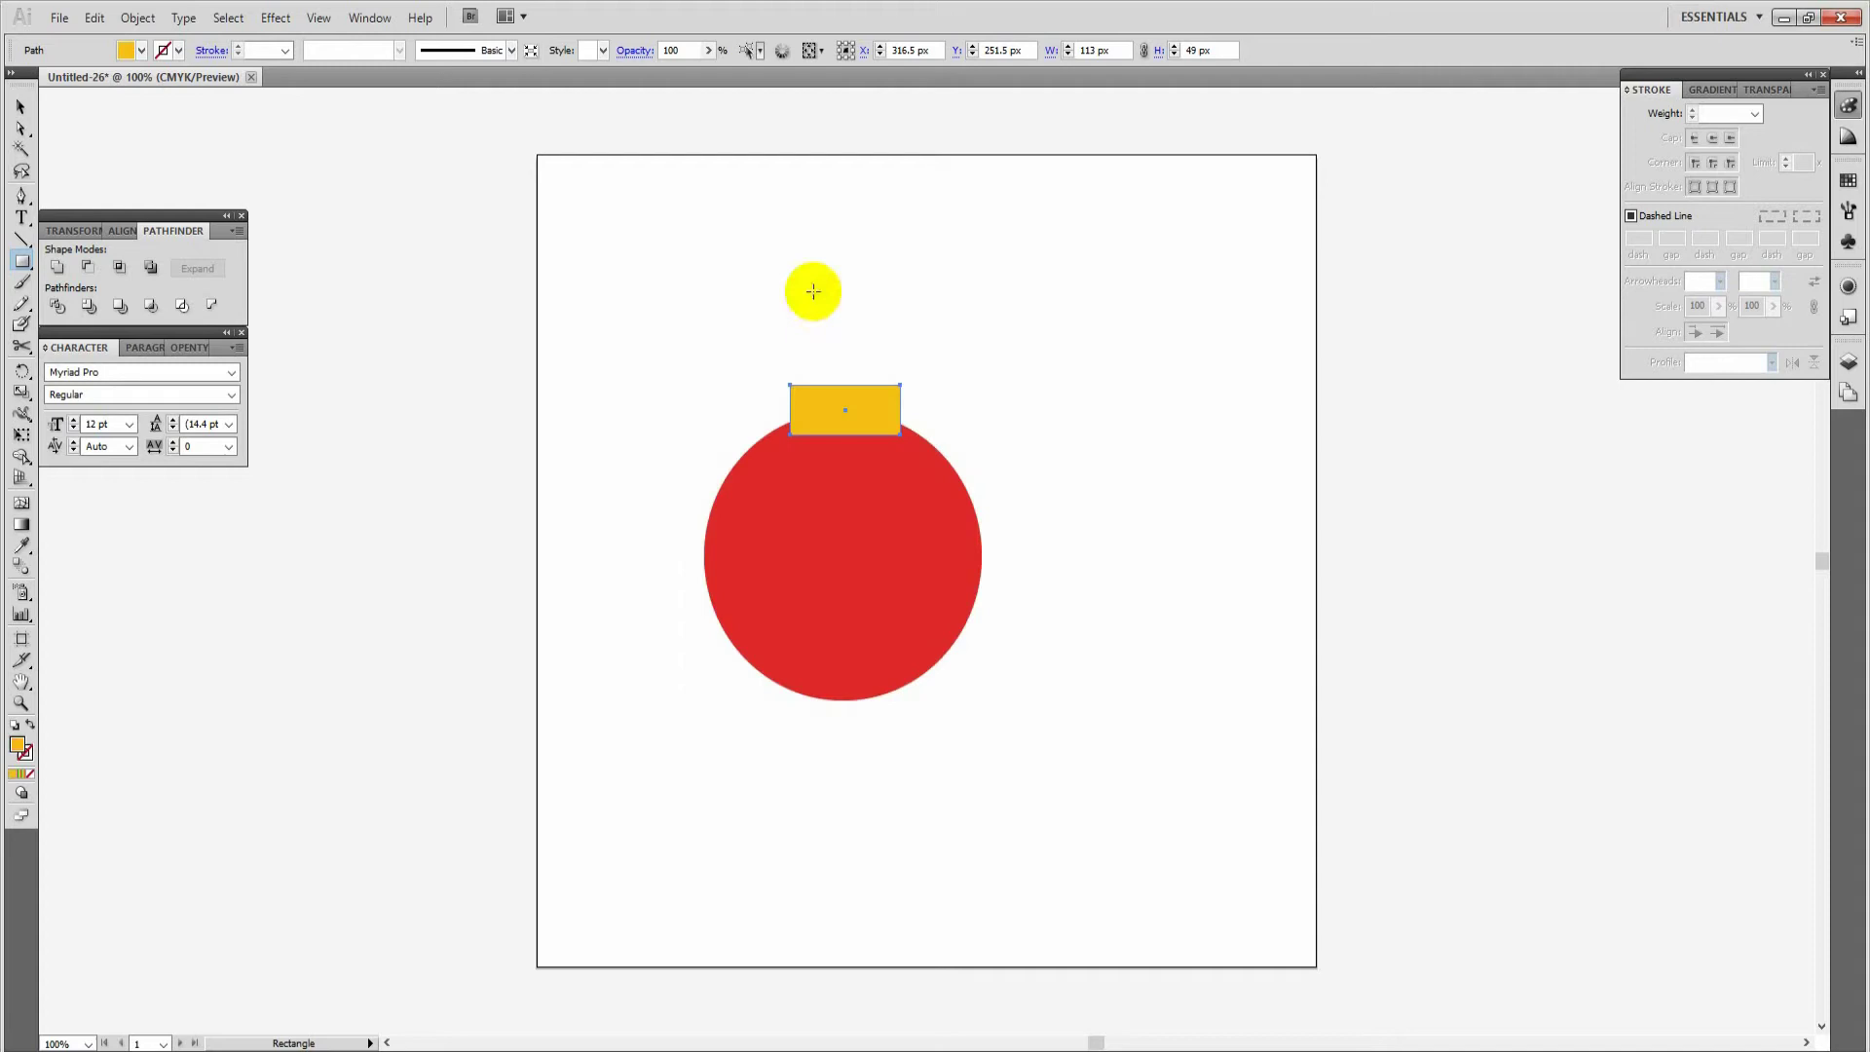
Bring the red circle to the front so it overlaps the yellow rectangle
left_click(23, 107)
left_click(906, 551)
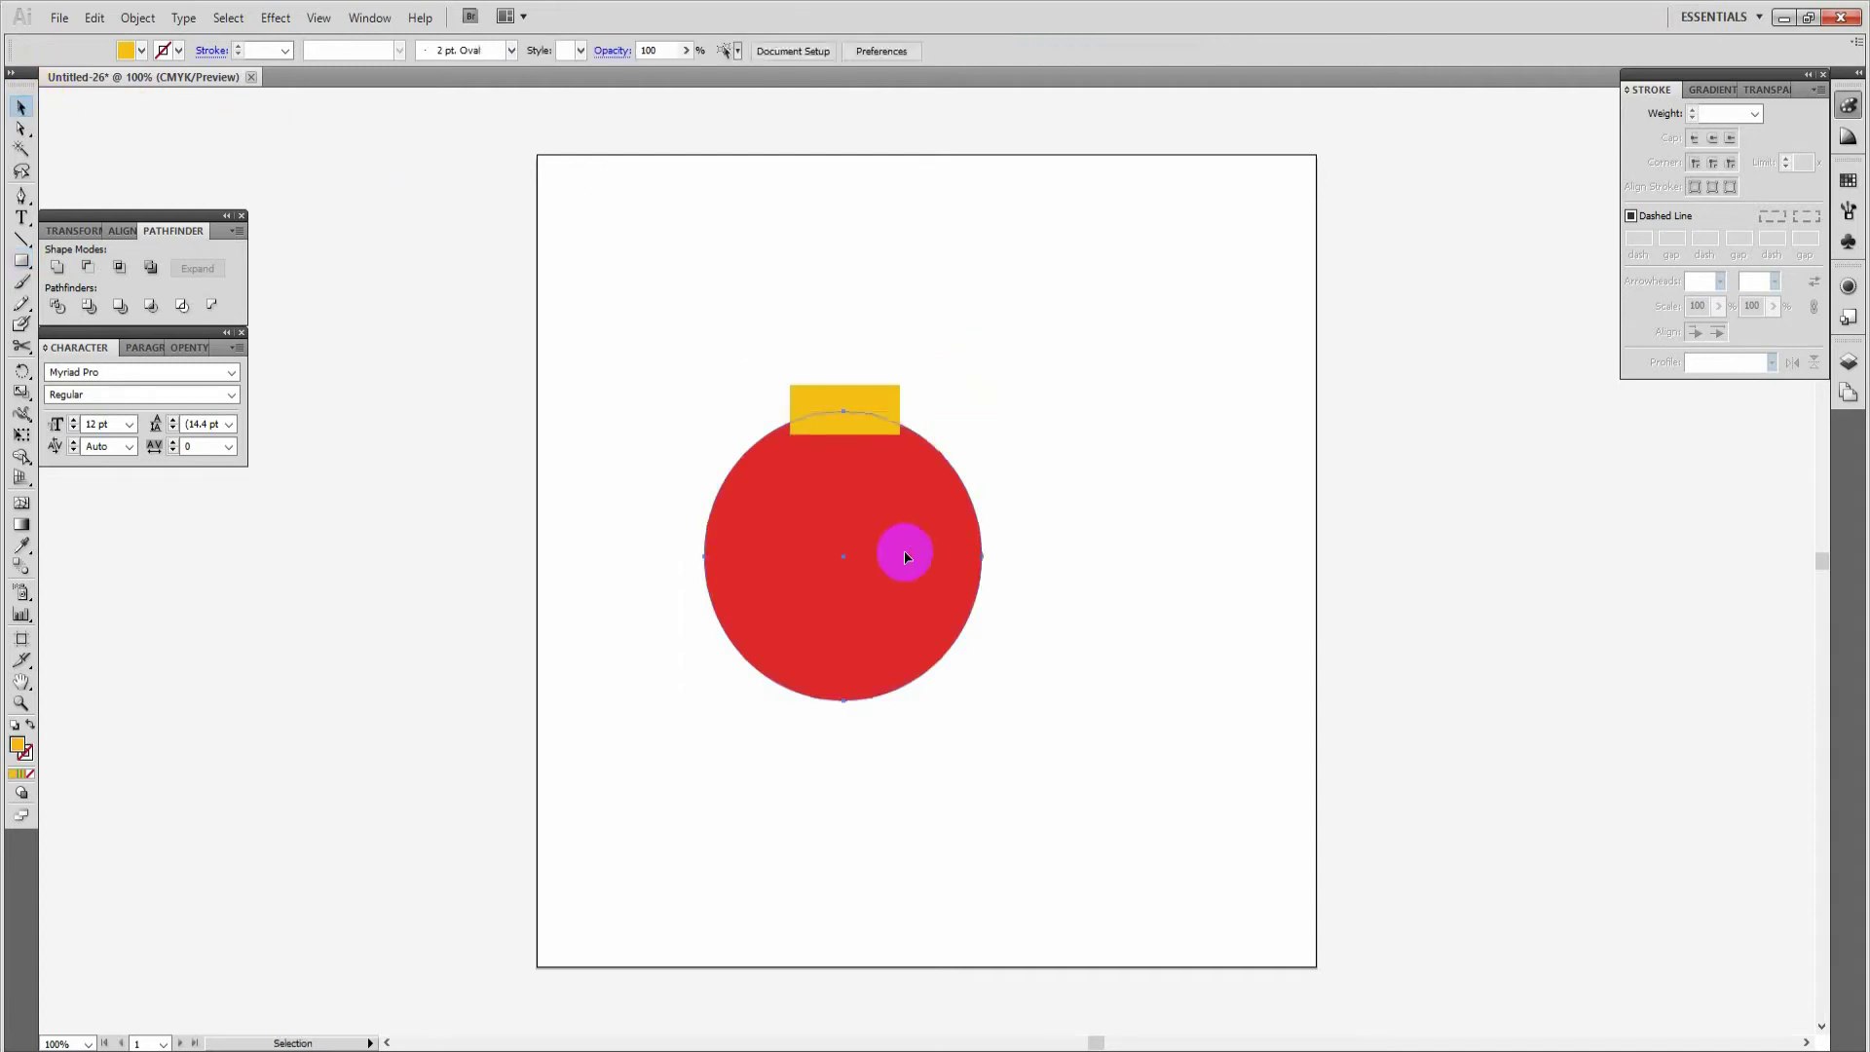
key("ctrl+shift+bracketright")
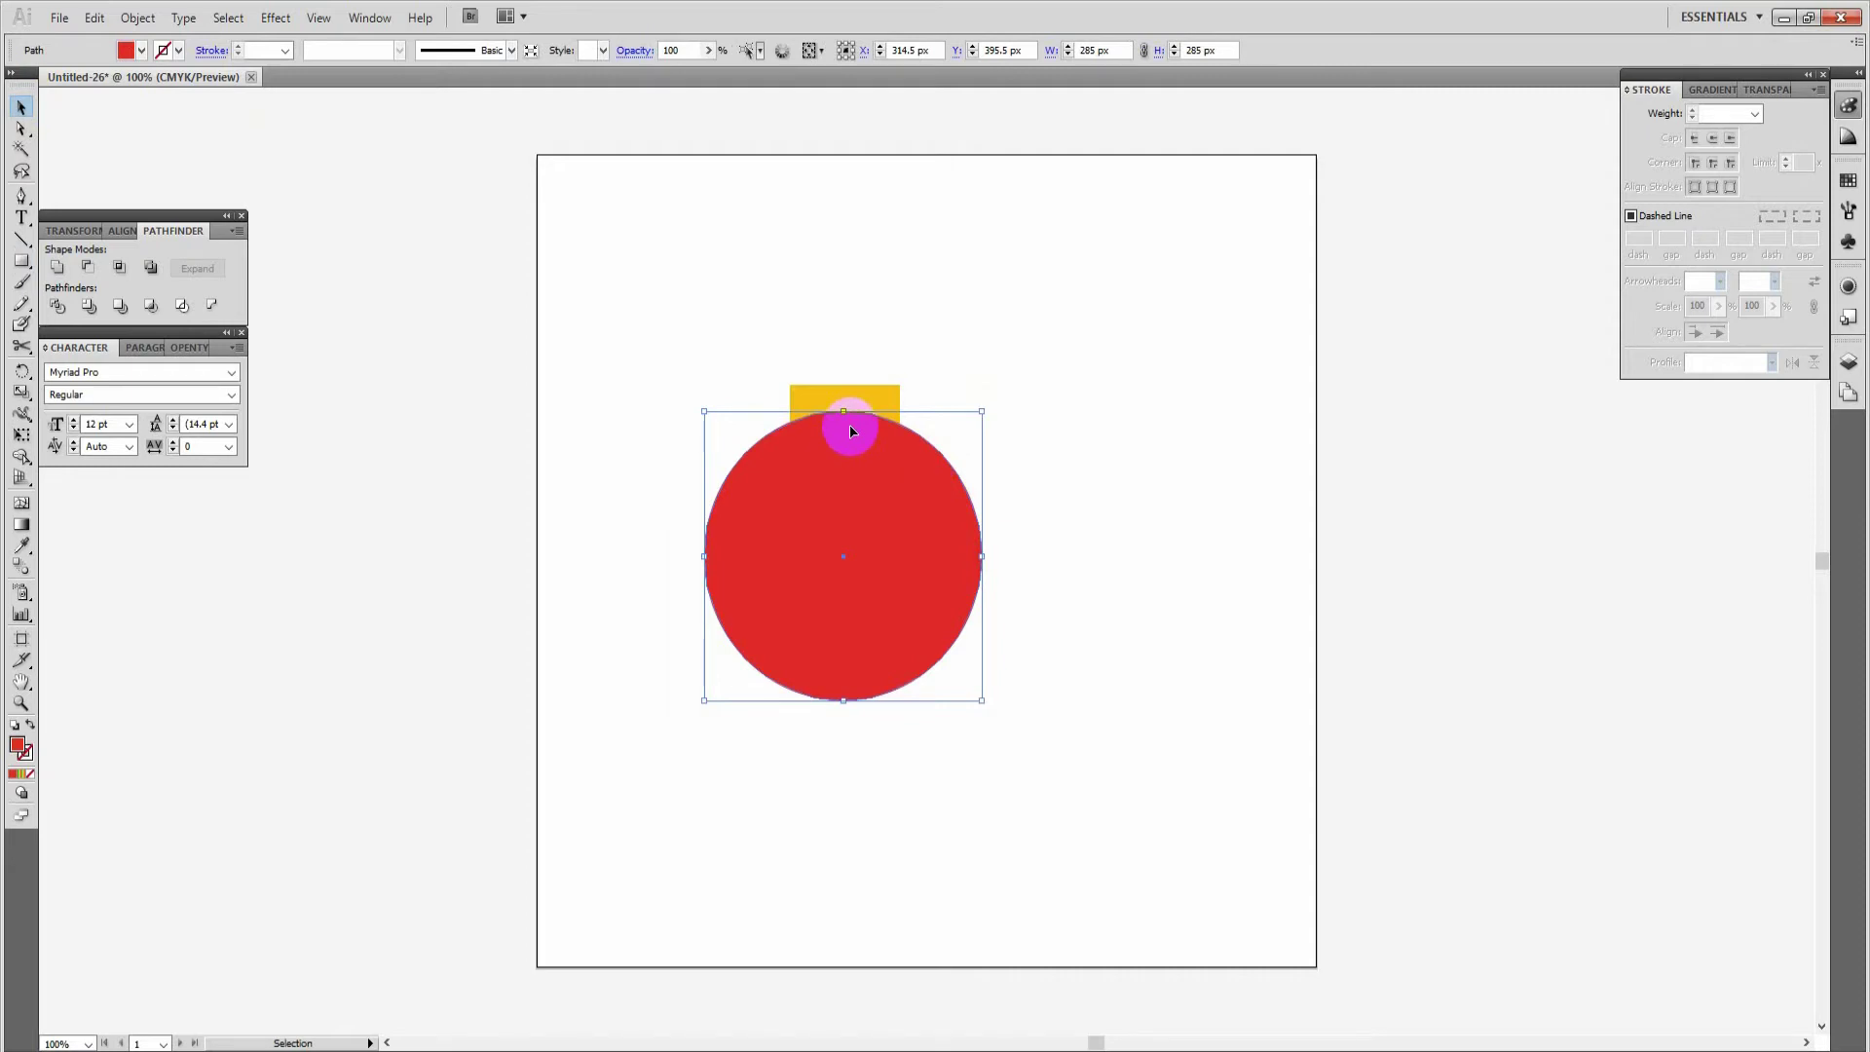
left_click(1085, 526)
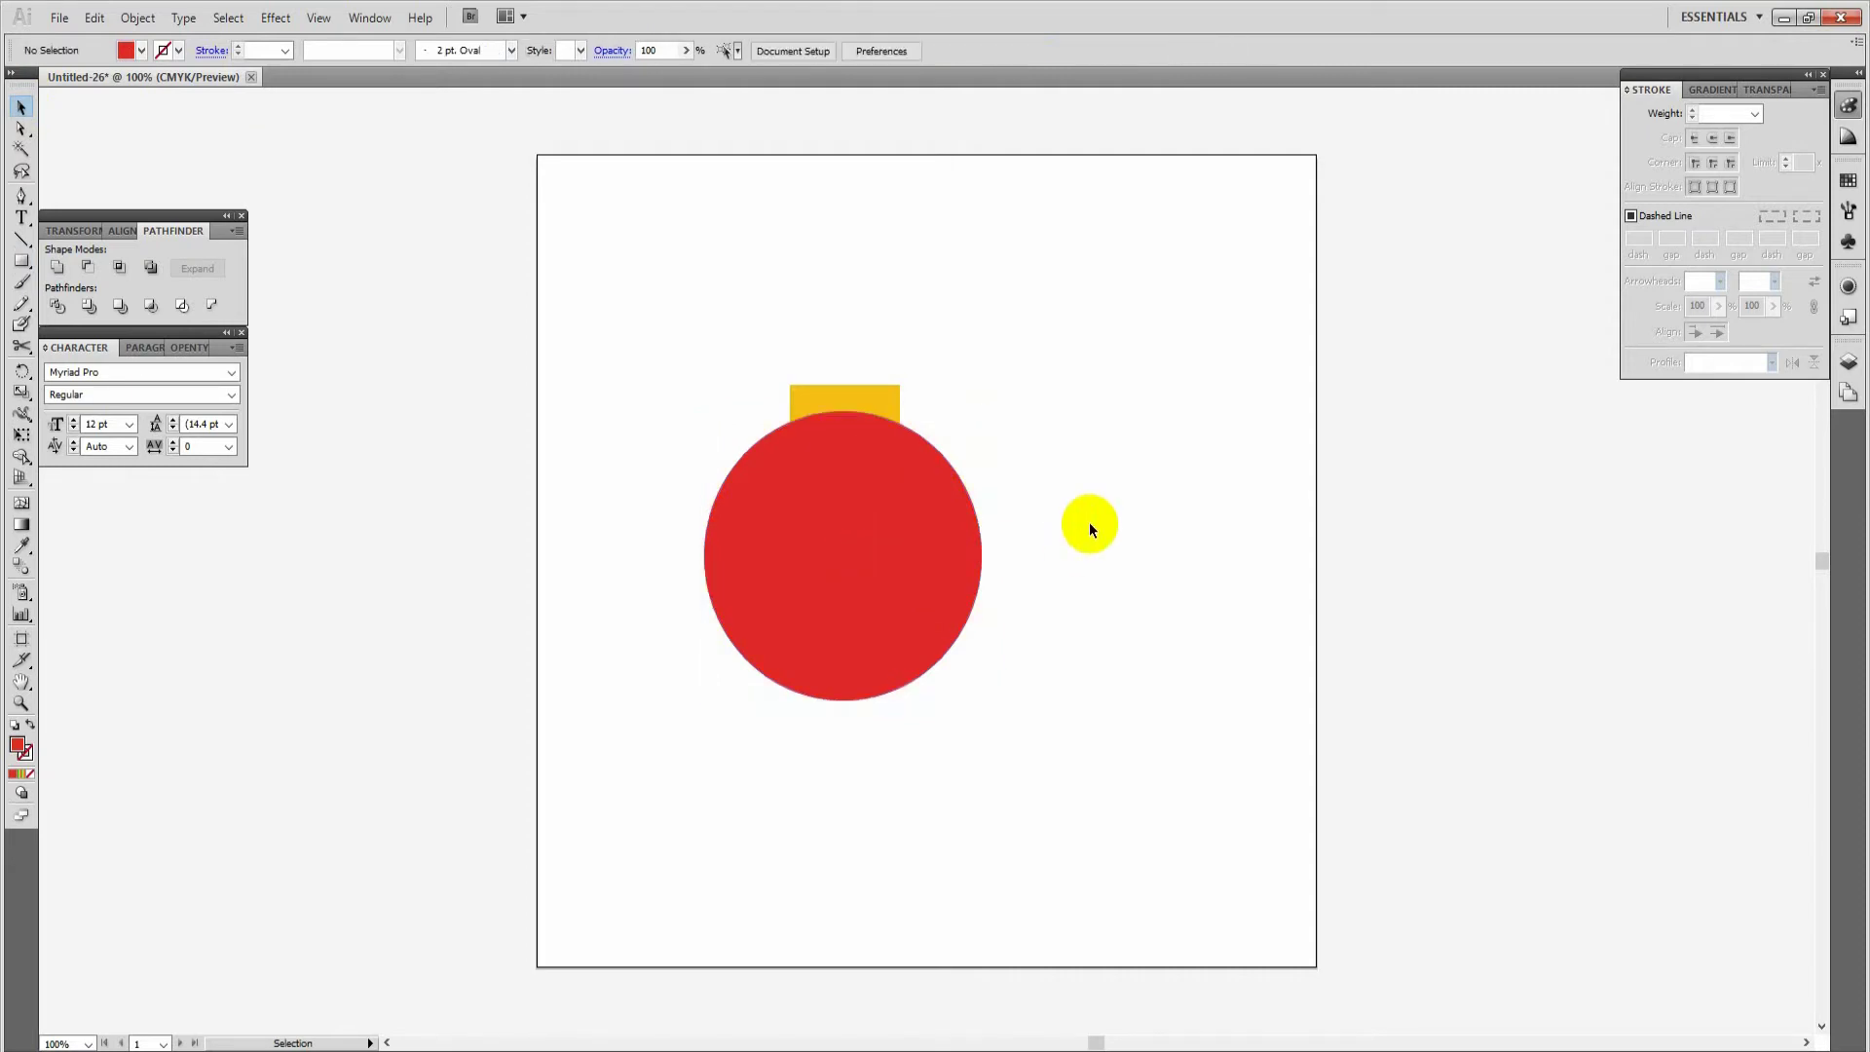
Duplicate the yellow rectangle in place and narrow the front copy to its right half, about 58.5 px wide
left_click(852, 401, "ctrl")
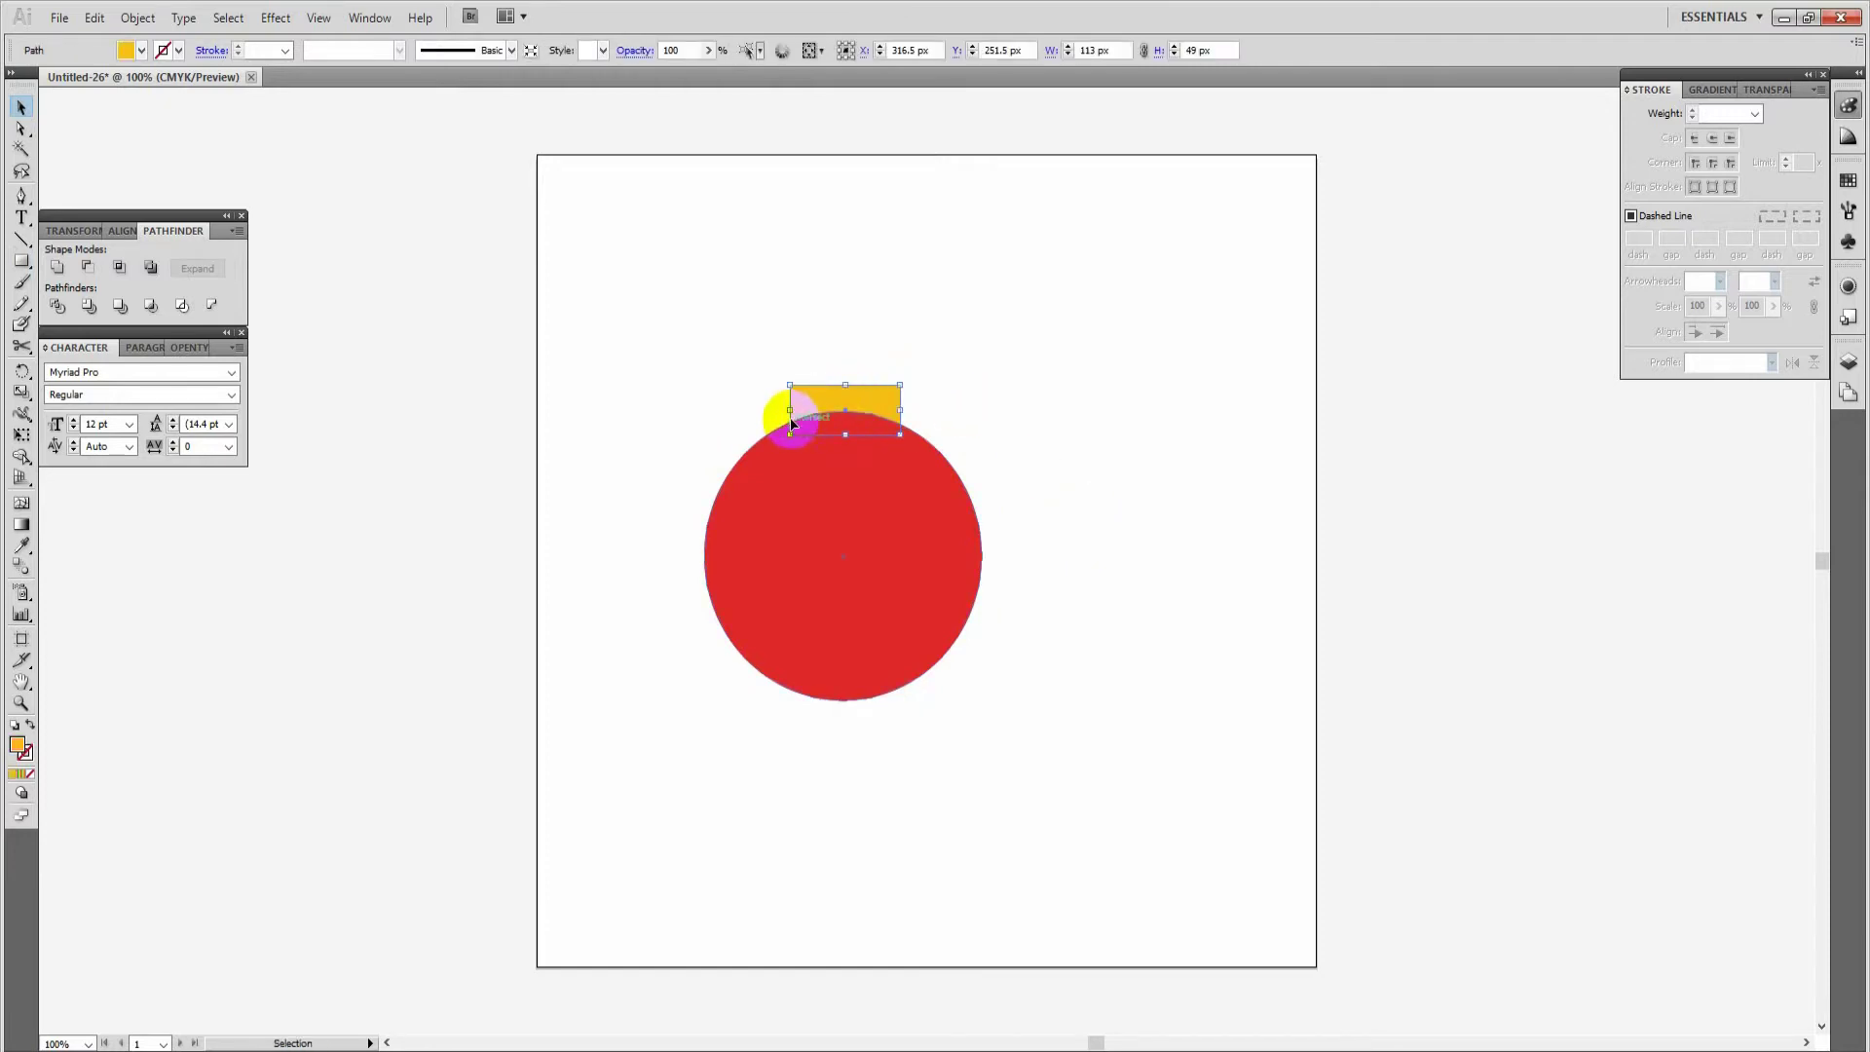
left_click_drag(790, 408, 843, 413)
key("ctrl+z")
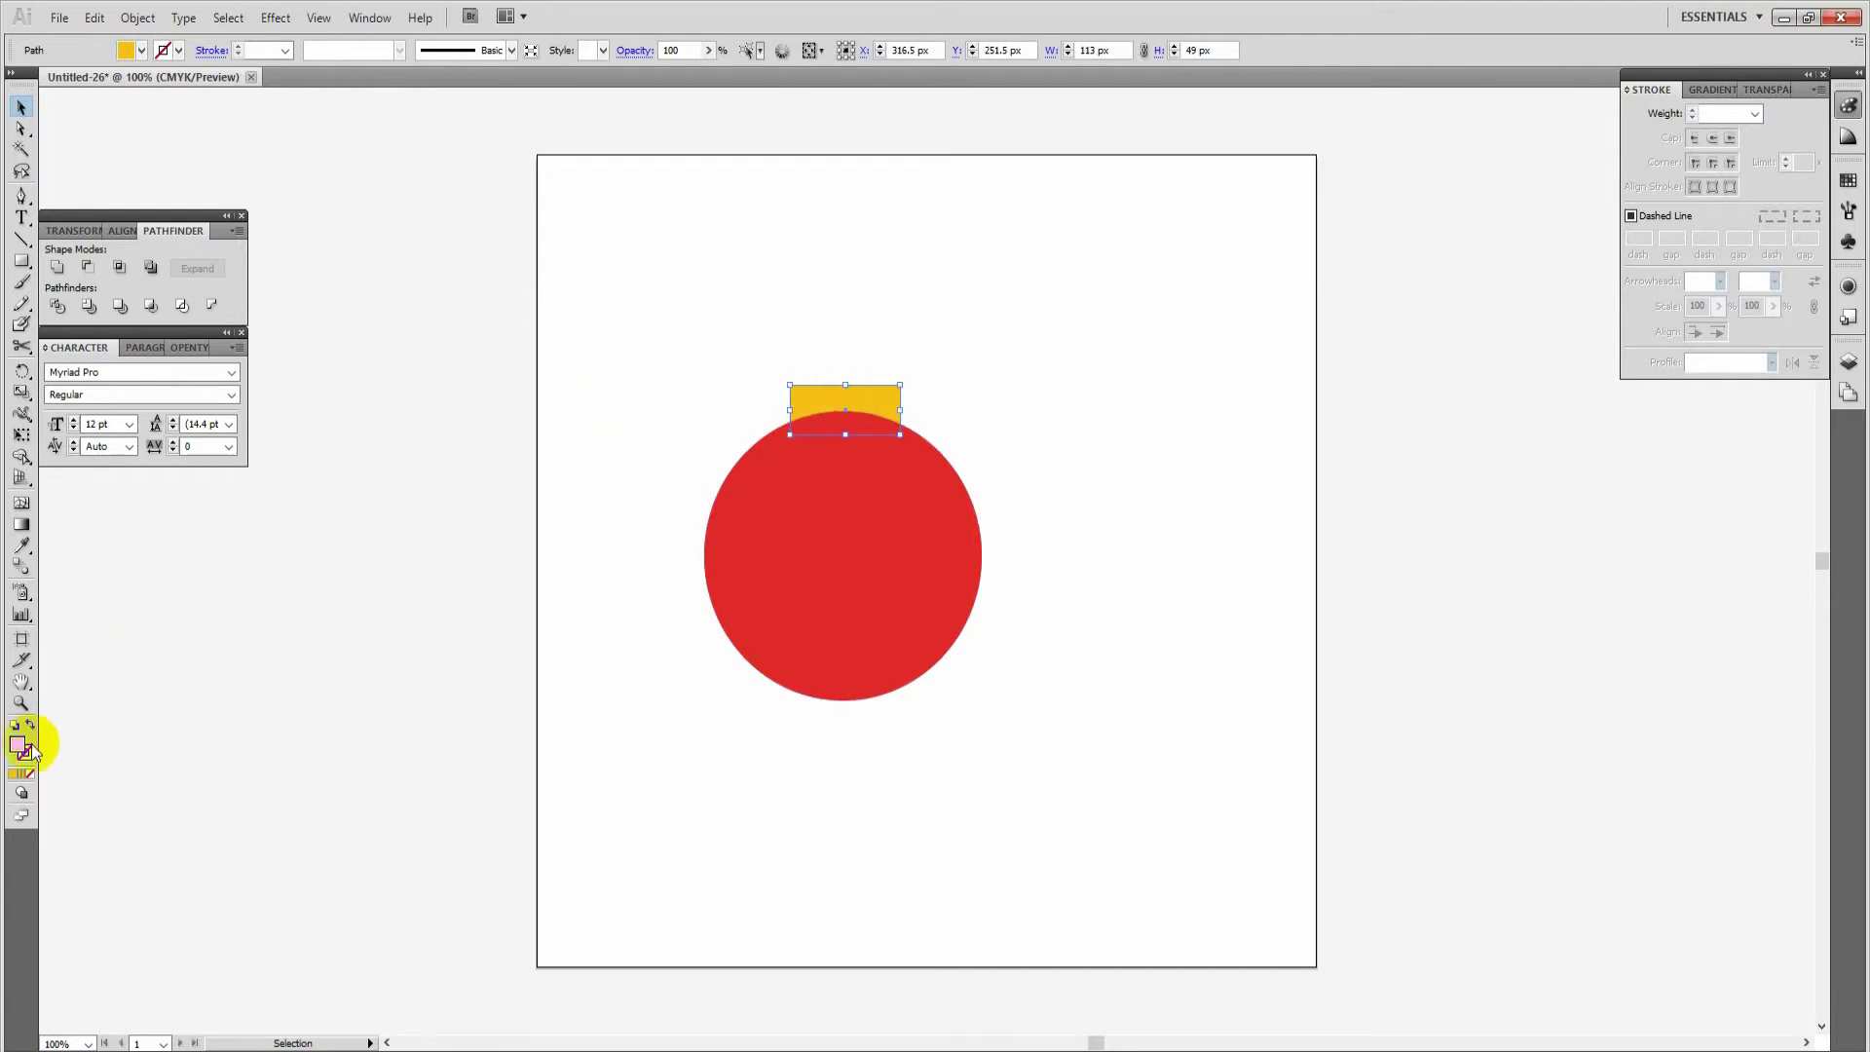
Fill the full-width rectangle behind the narrow copy with a lighter yellow
double_click(18, 746)
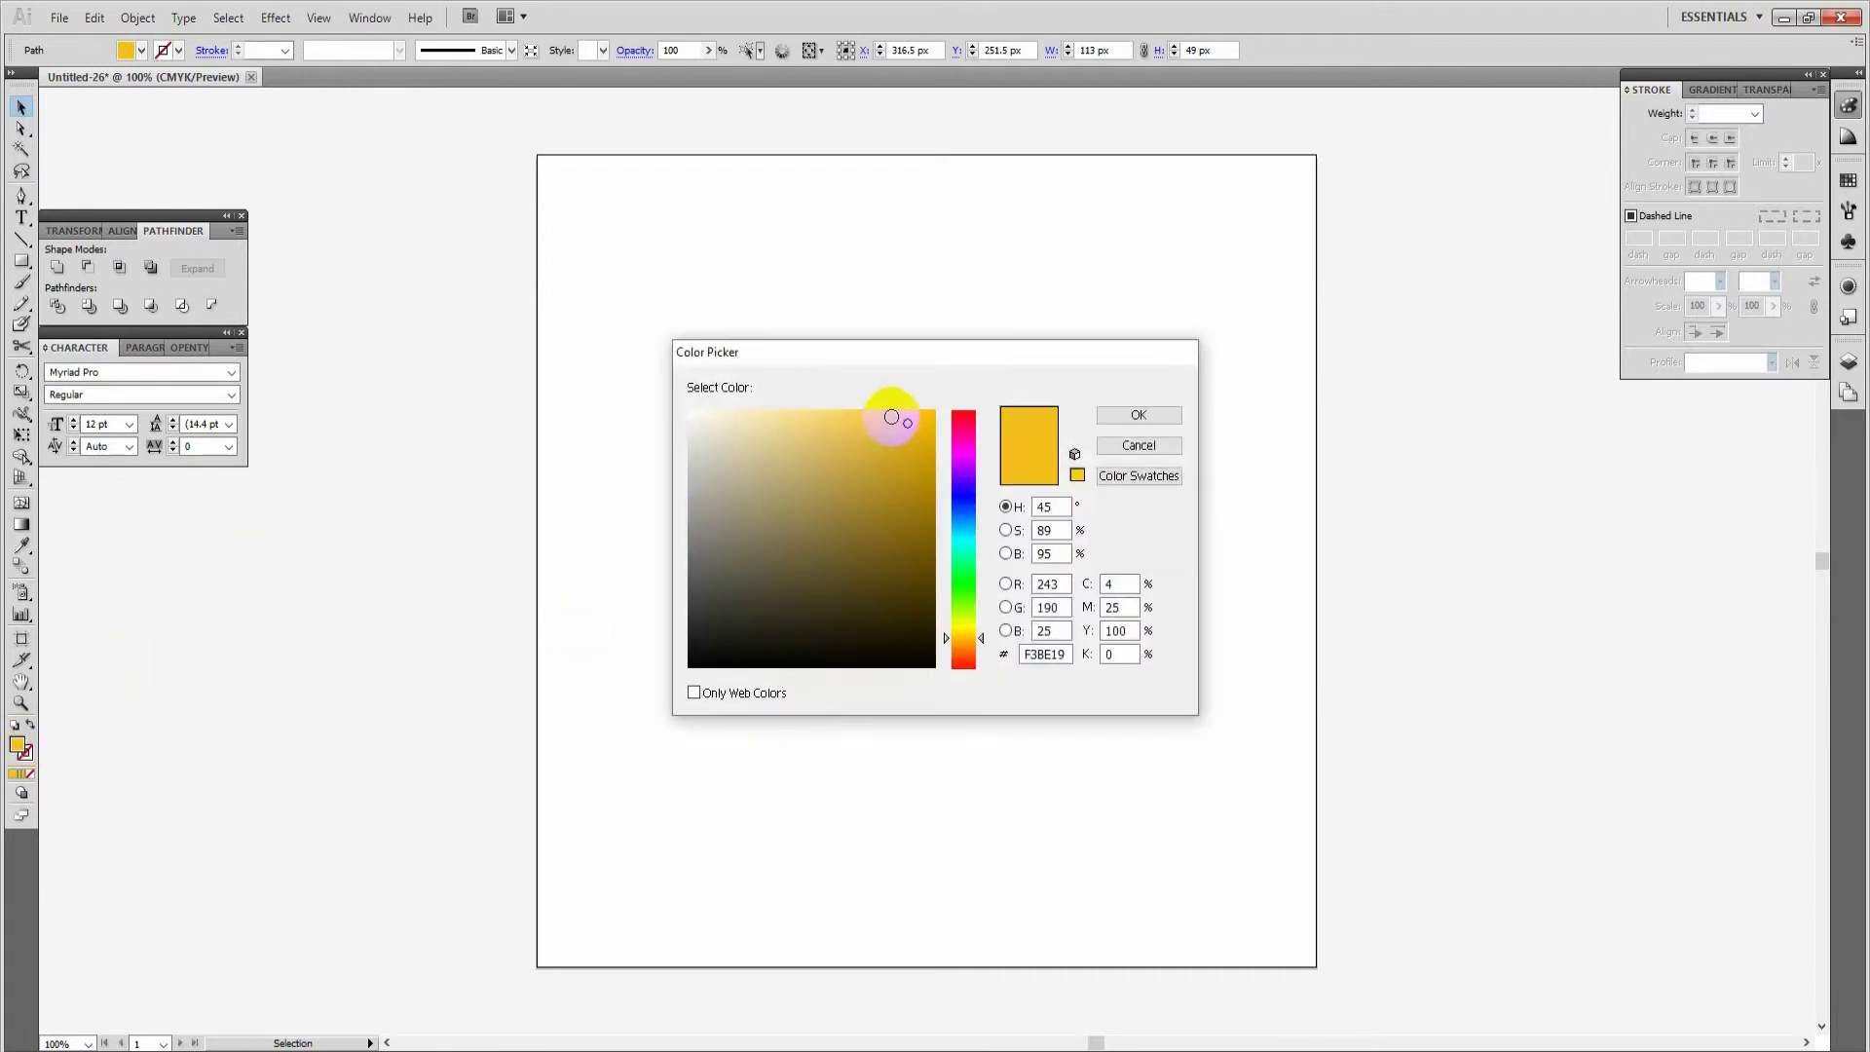
left_click(868, 413)
left_click(1137, 414)
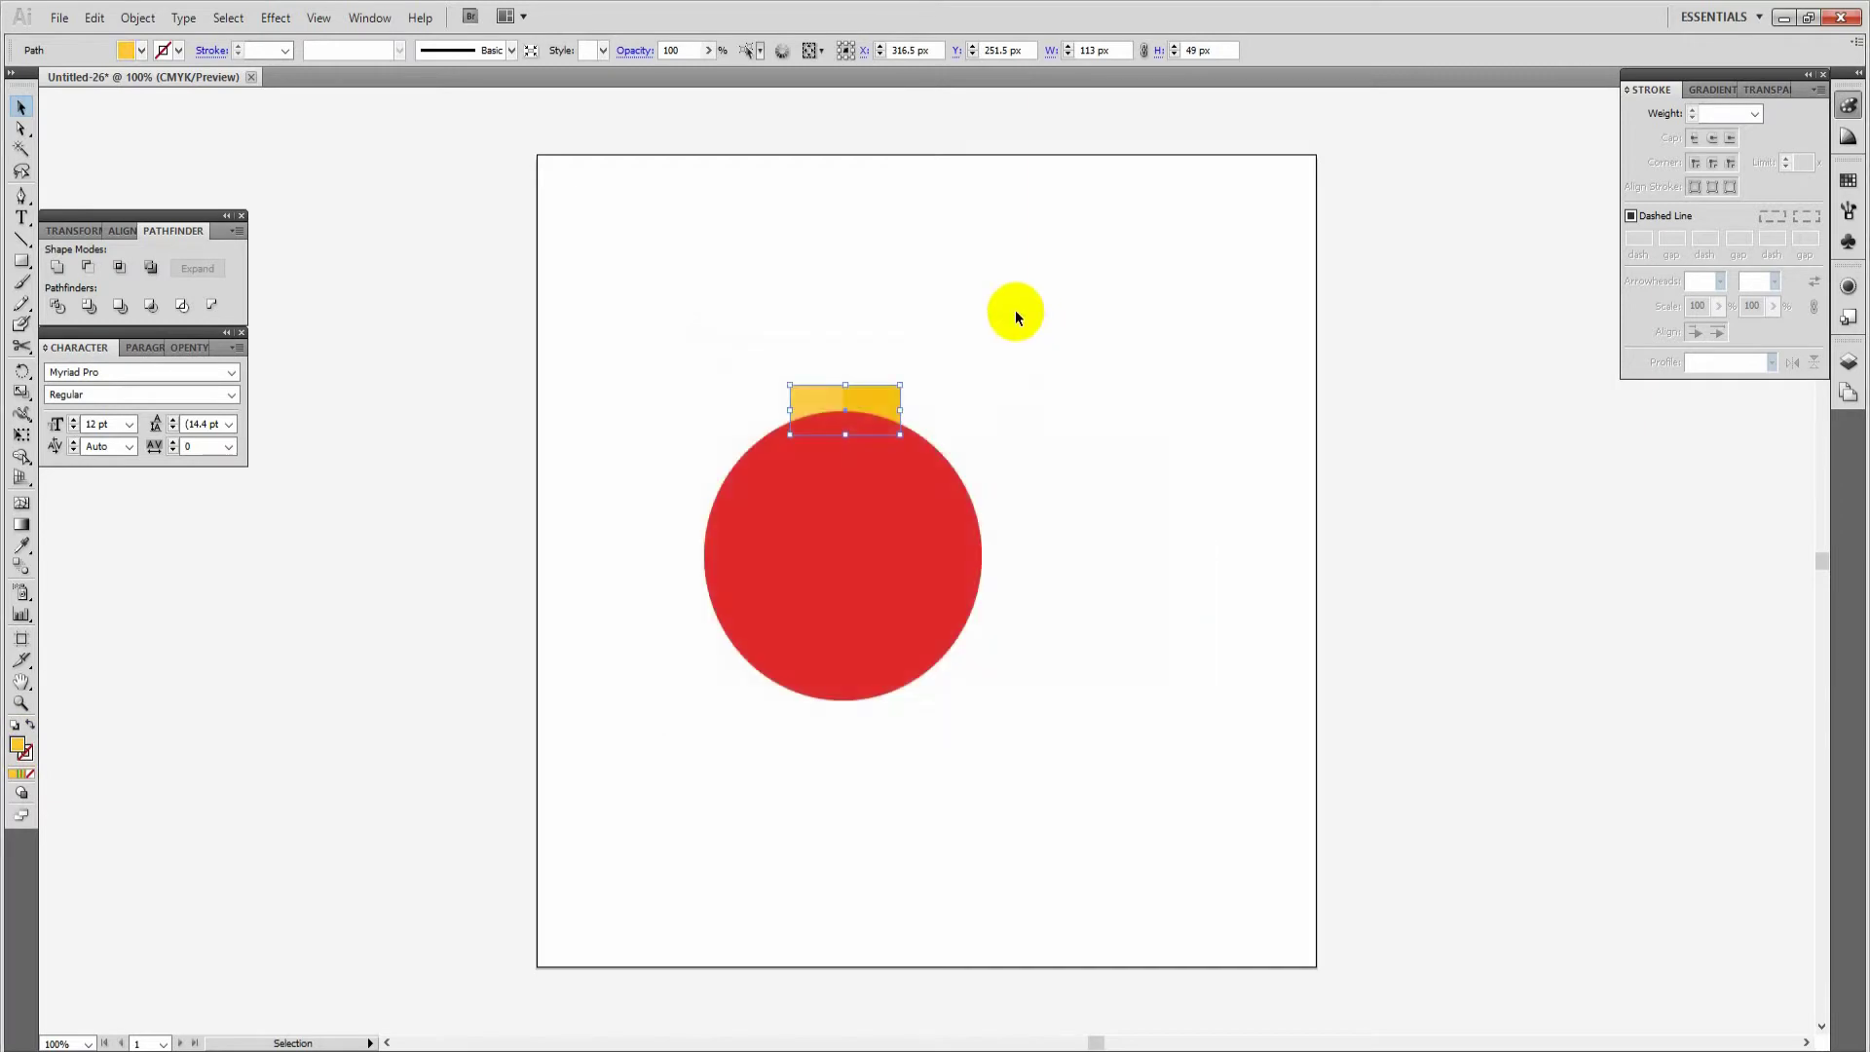
left_click(968, 358)
Fill the narrow right half of the ornament cap with a deeper orange shade
left_click(864, 403)
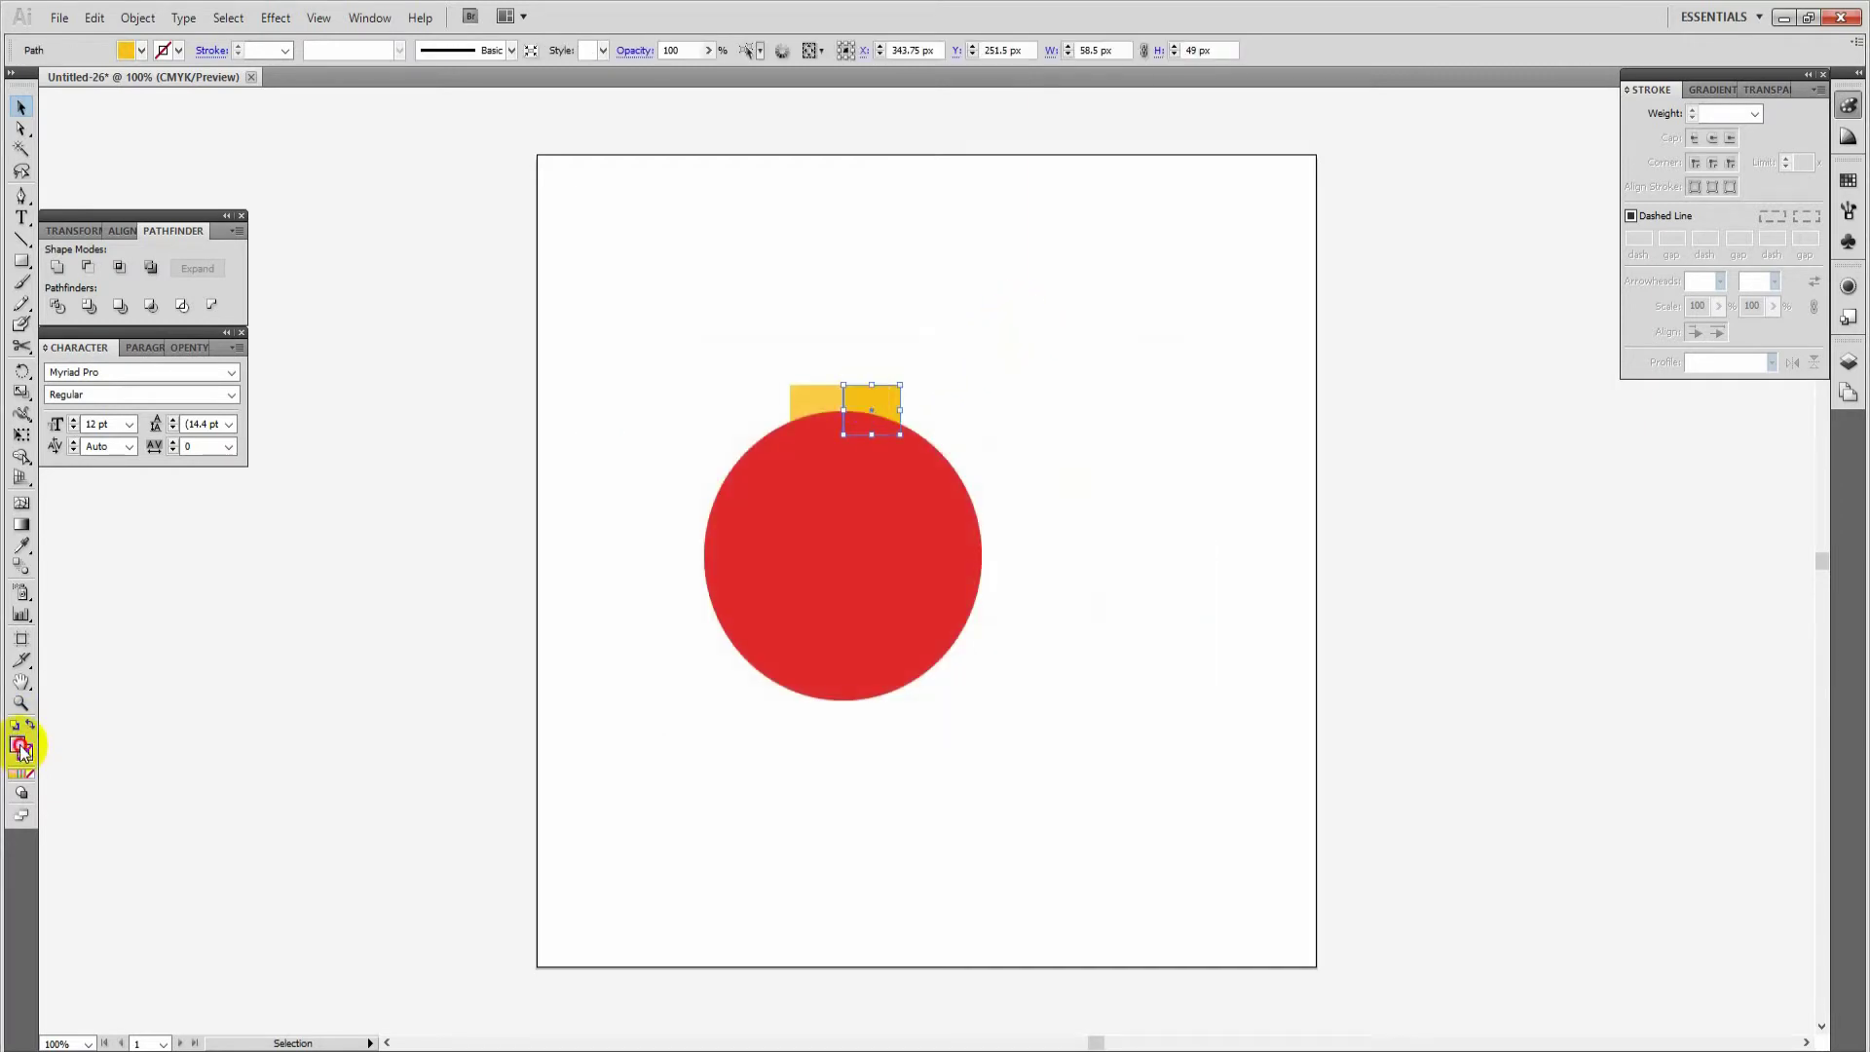
double_click(18, 746)
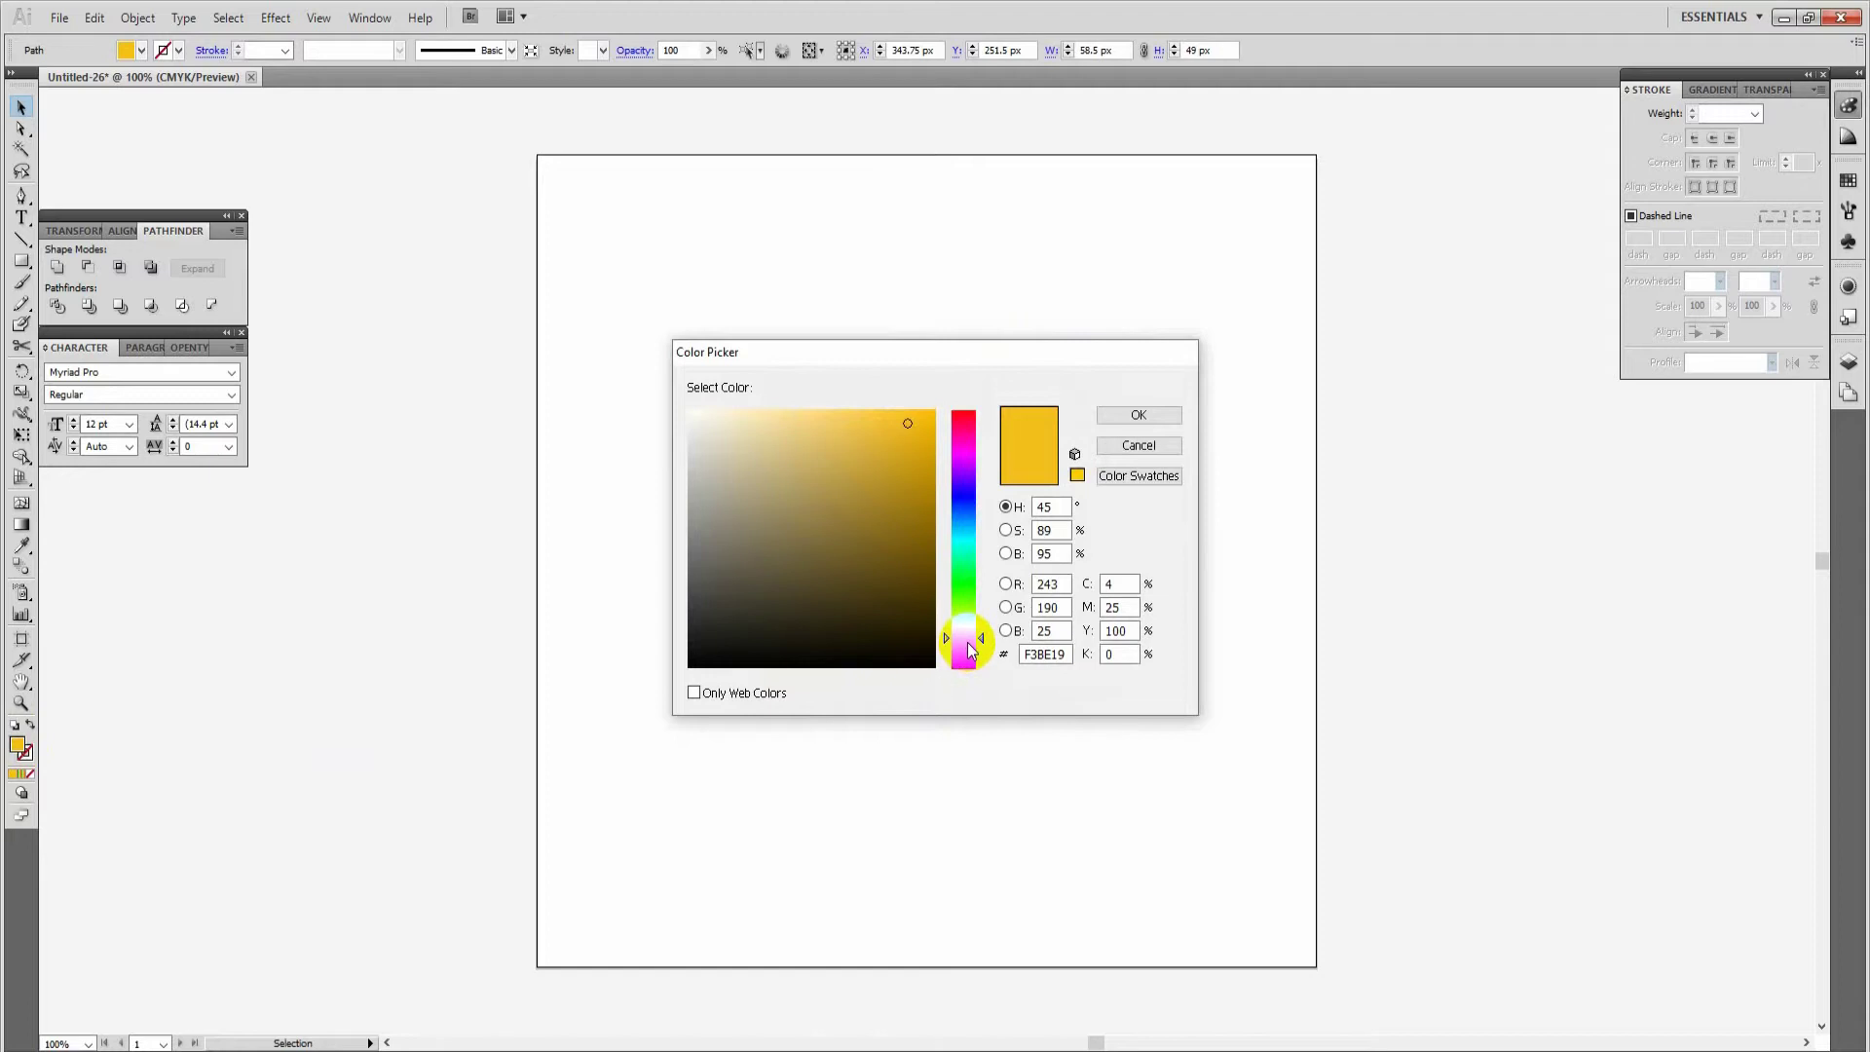
left_click(970, 651)
left_click(1157, 411)
left_click(1022, 309)
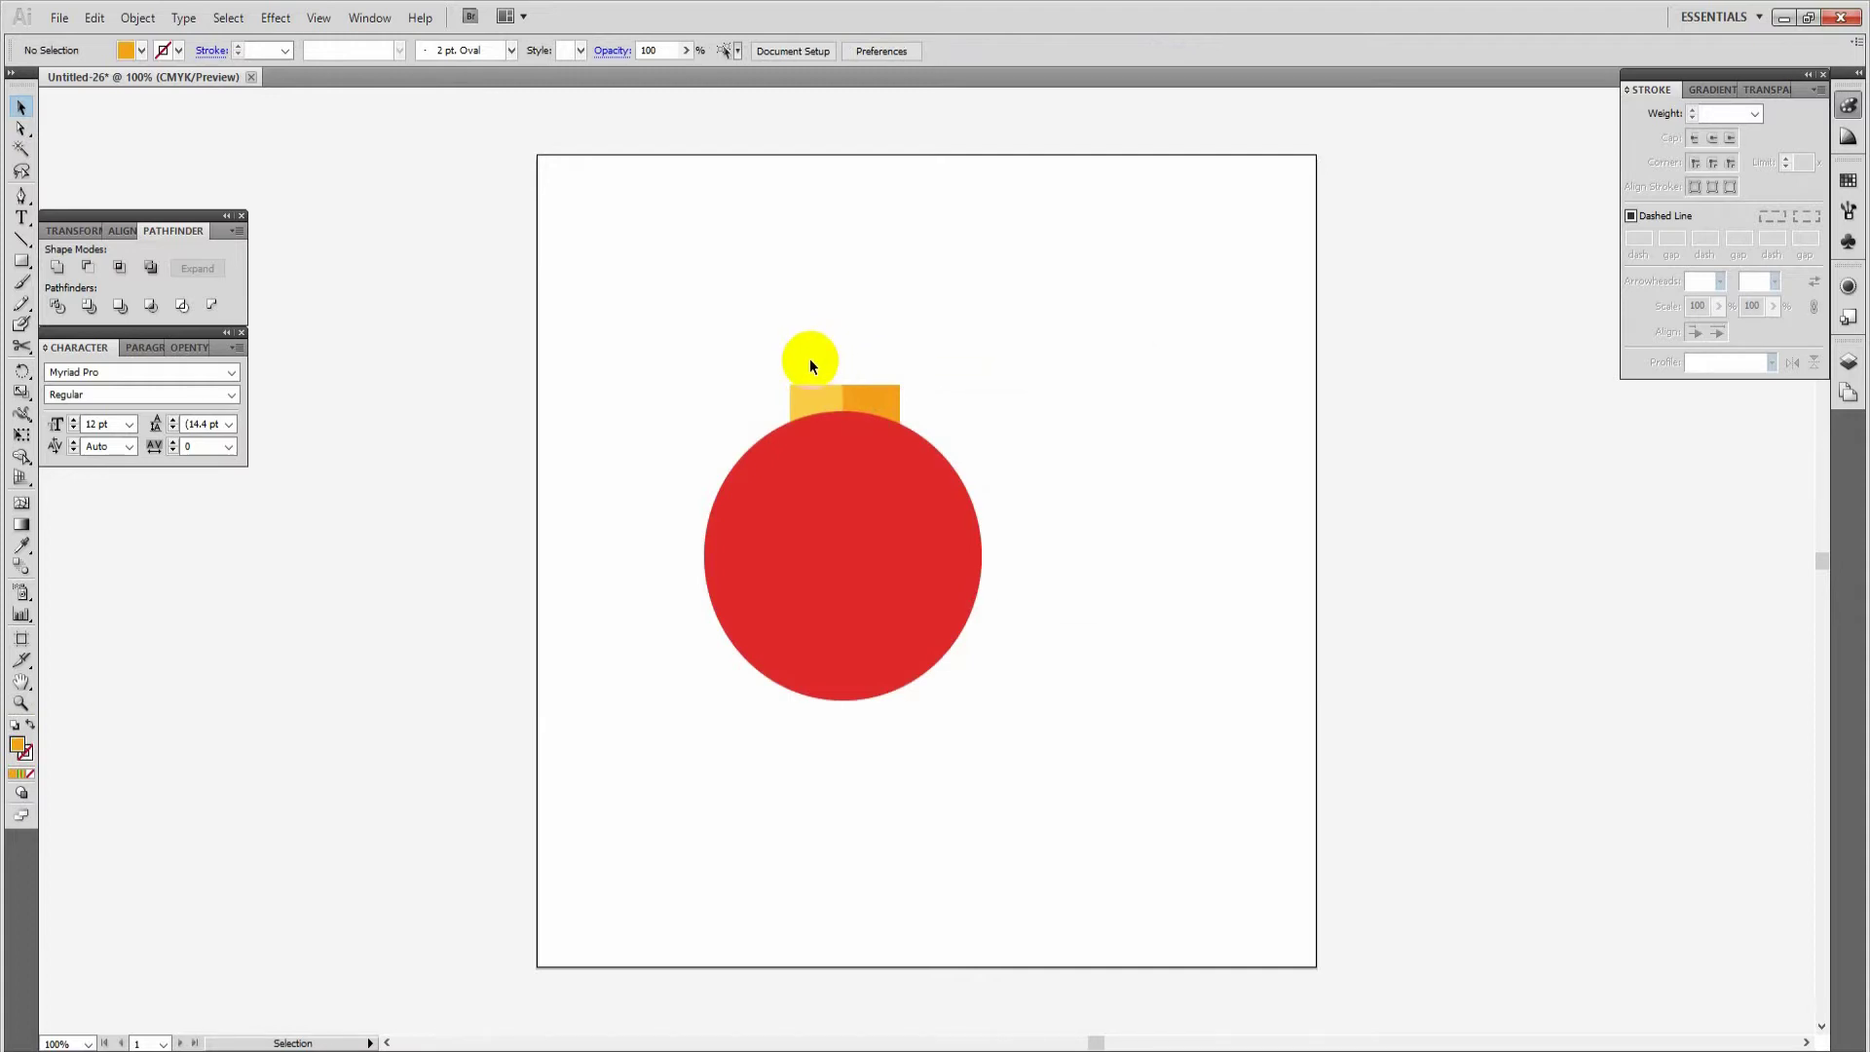
Duplicate the red circle in place, shrink the copy to about 241 px around its centre and fill it orange-red (#DB532A)
left_click(903, 518)
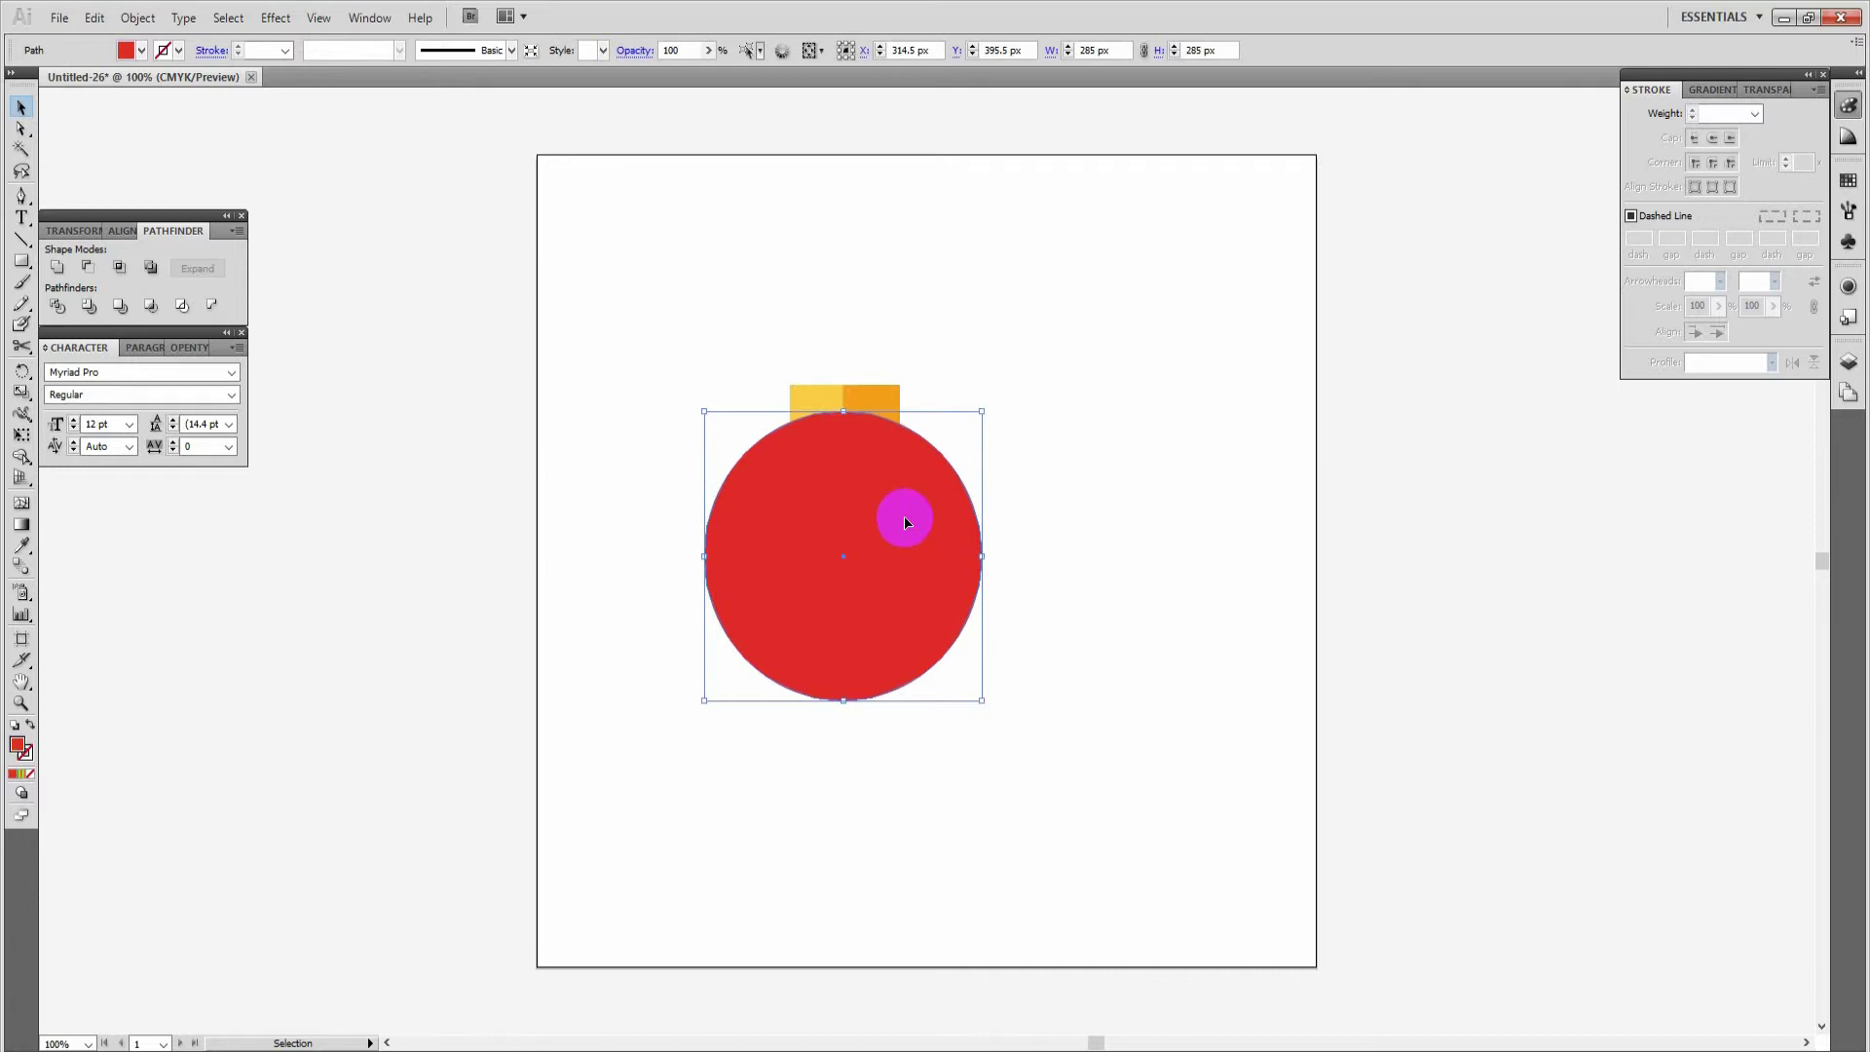
key("a")
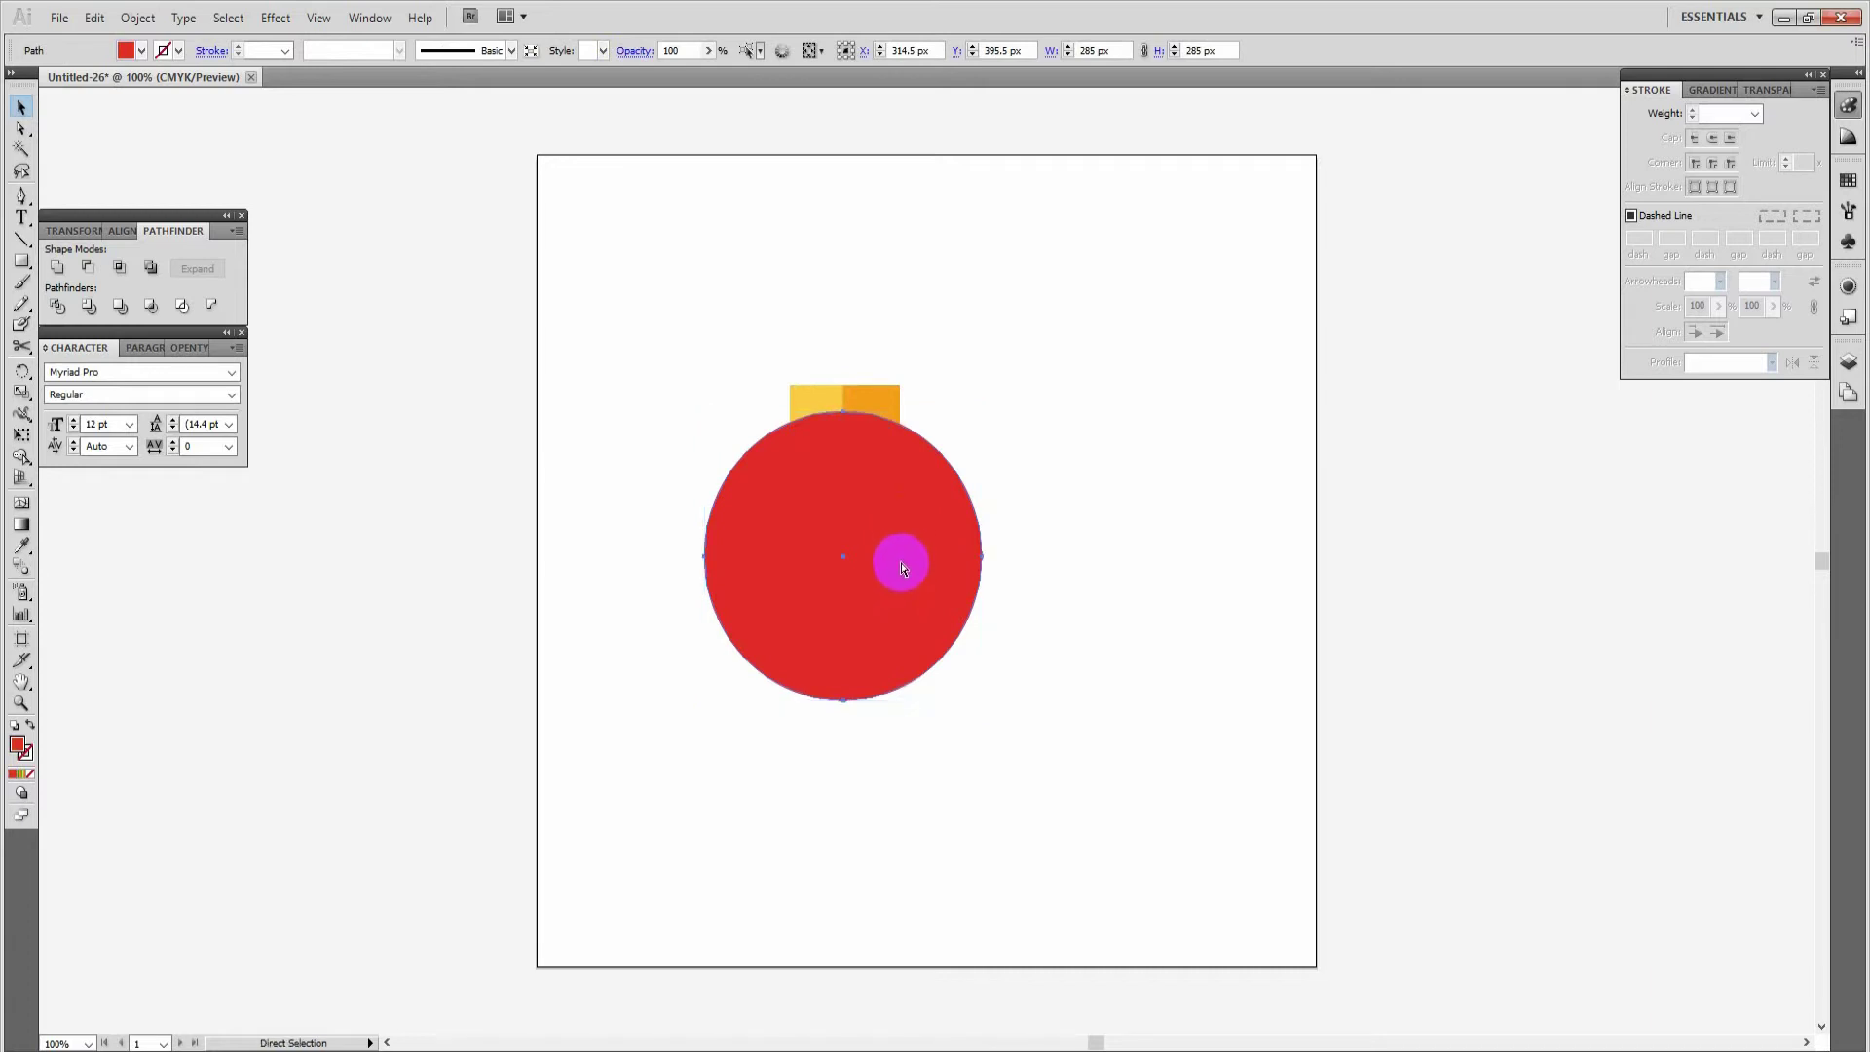
left_click_drag(979, 696, 967, 682)
double_click(16, 745)
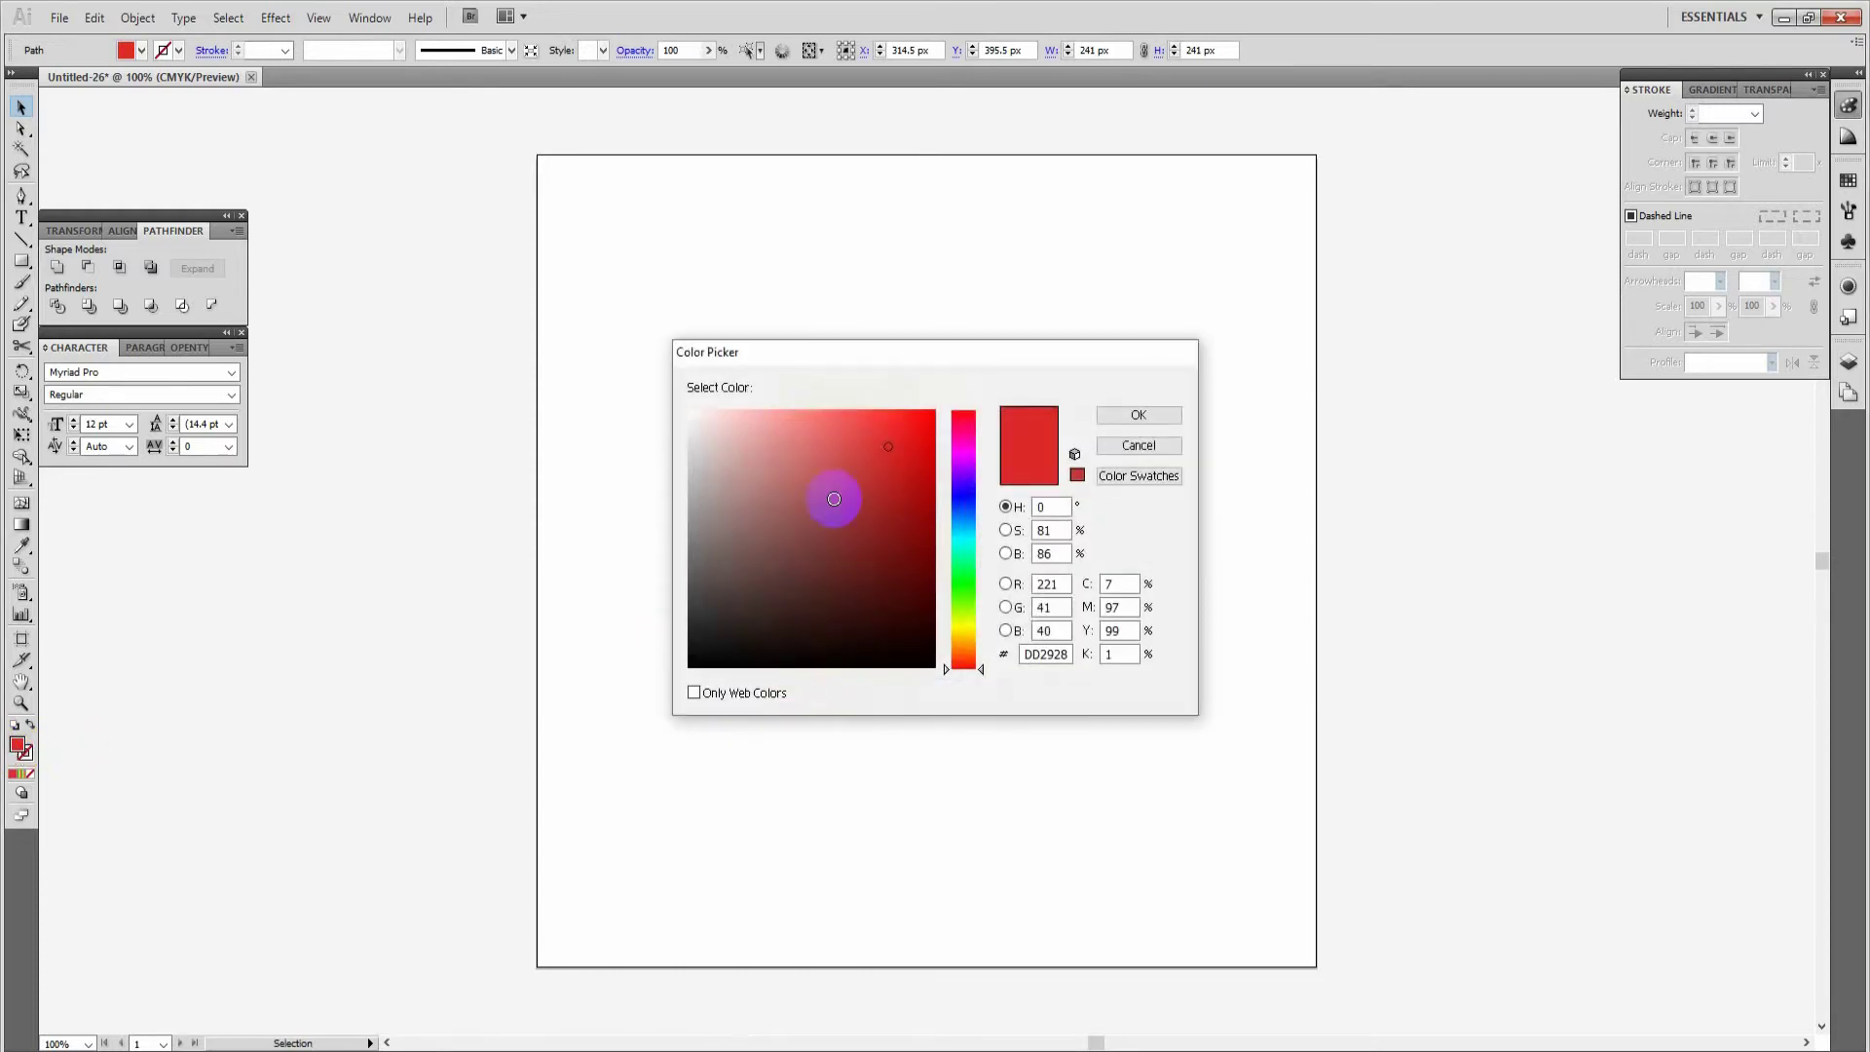
left_click(964, 659)
left_click(1162, 415)
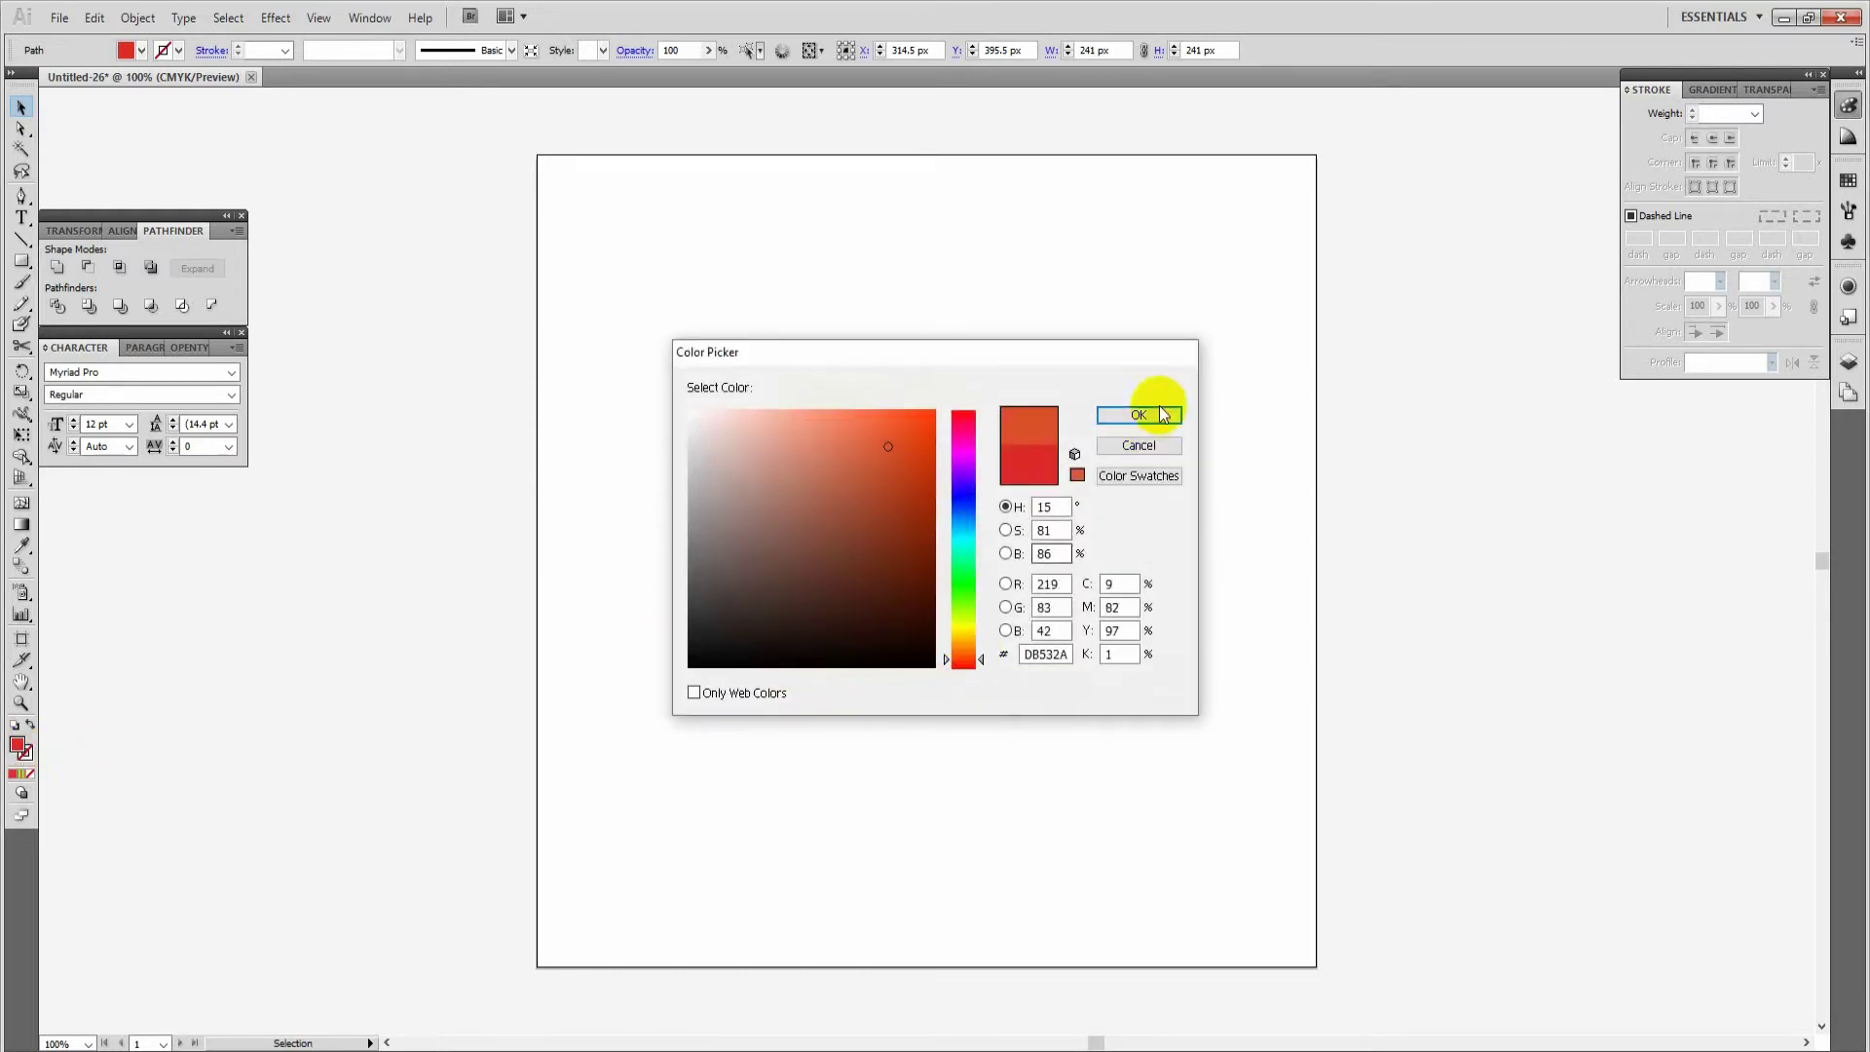
left_click(1083, 400)
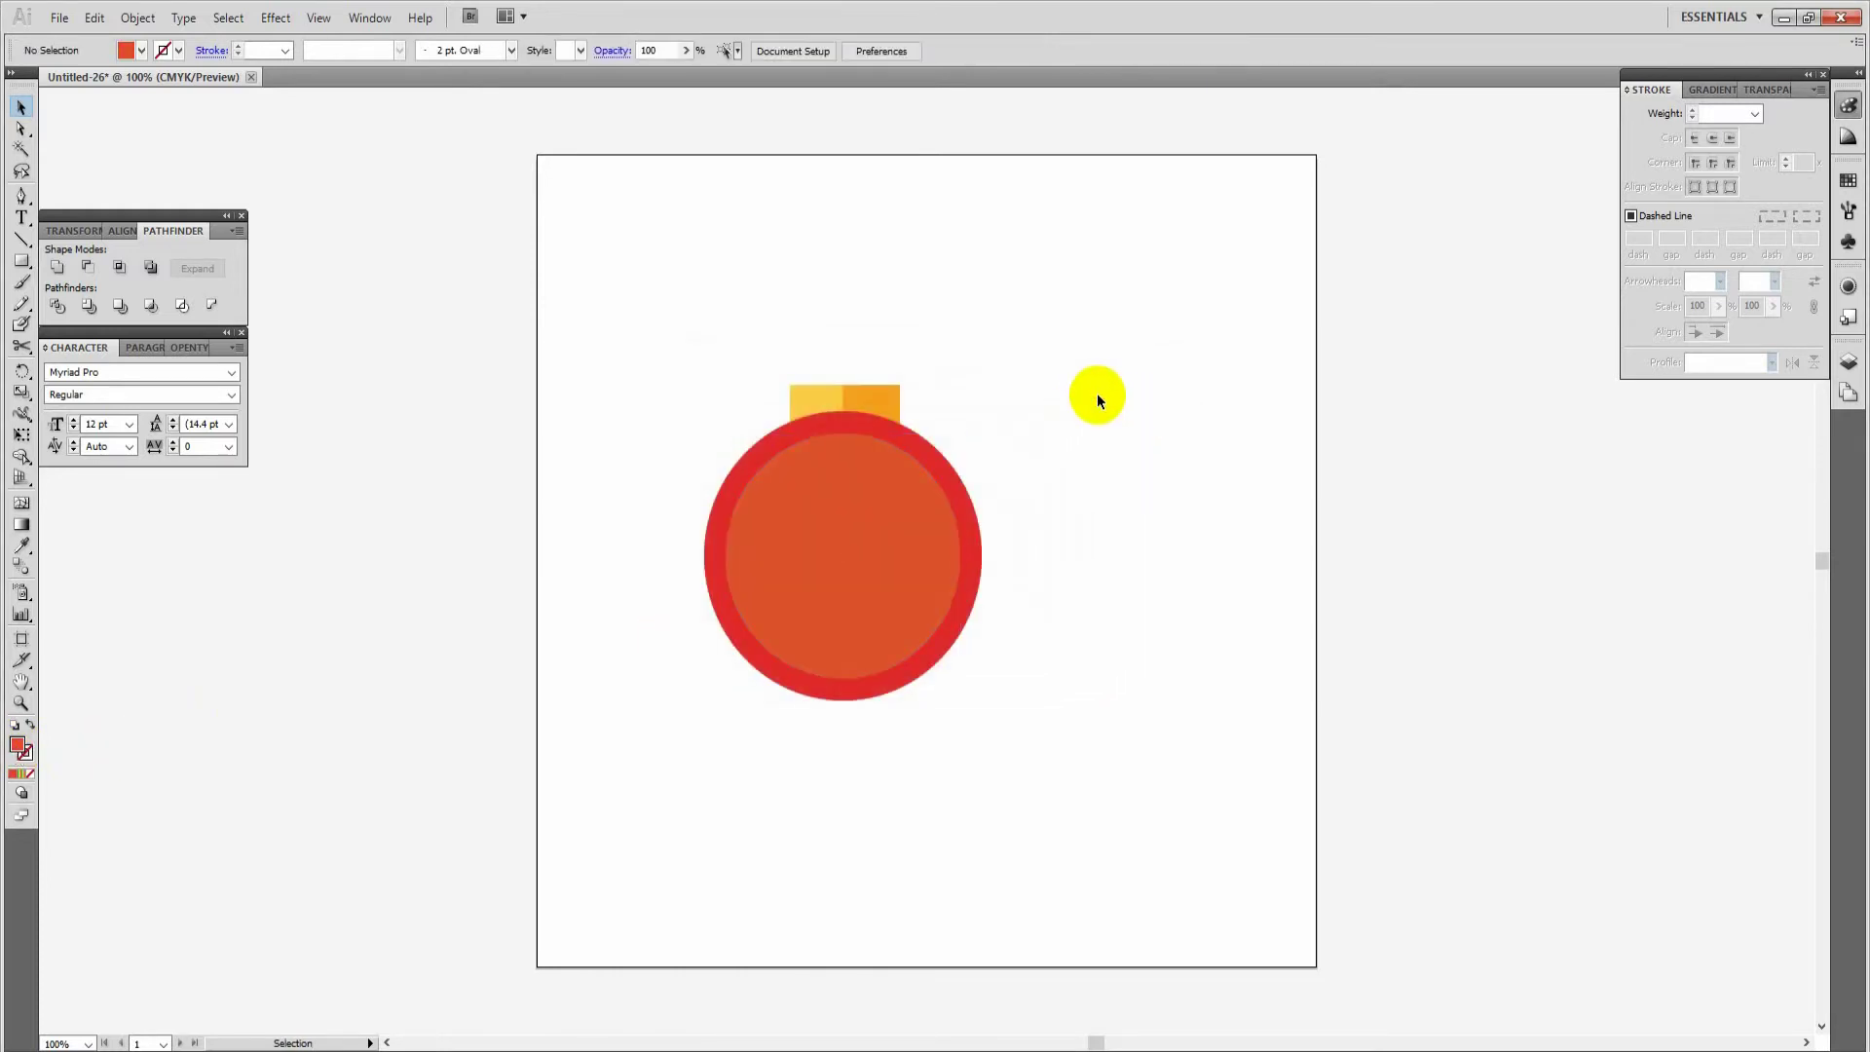
Cut a lower-right crescent from offset copies of the inner circle with Minus Front and fill it lighter coral (#EC6E51)
left_click(895, 581)
left_click_drag(907, 604, 867, 580)
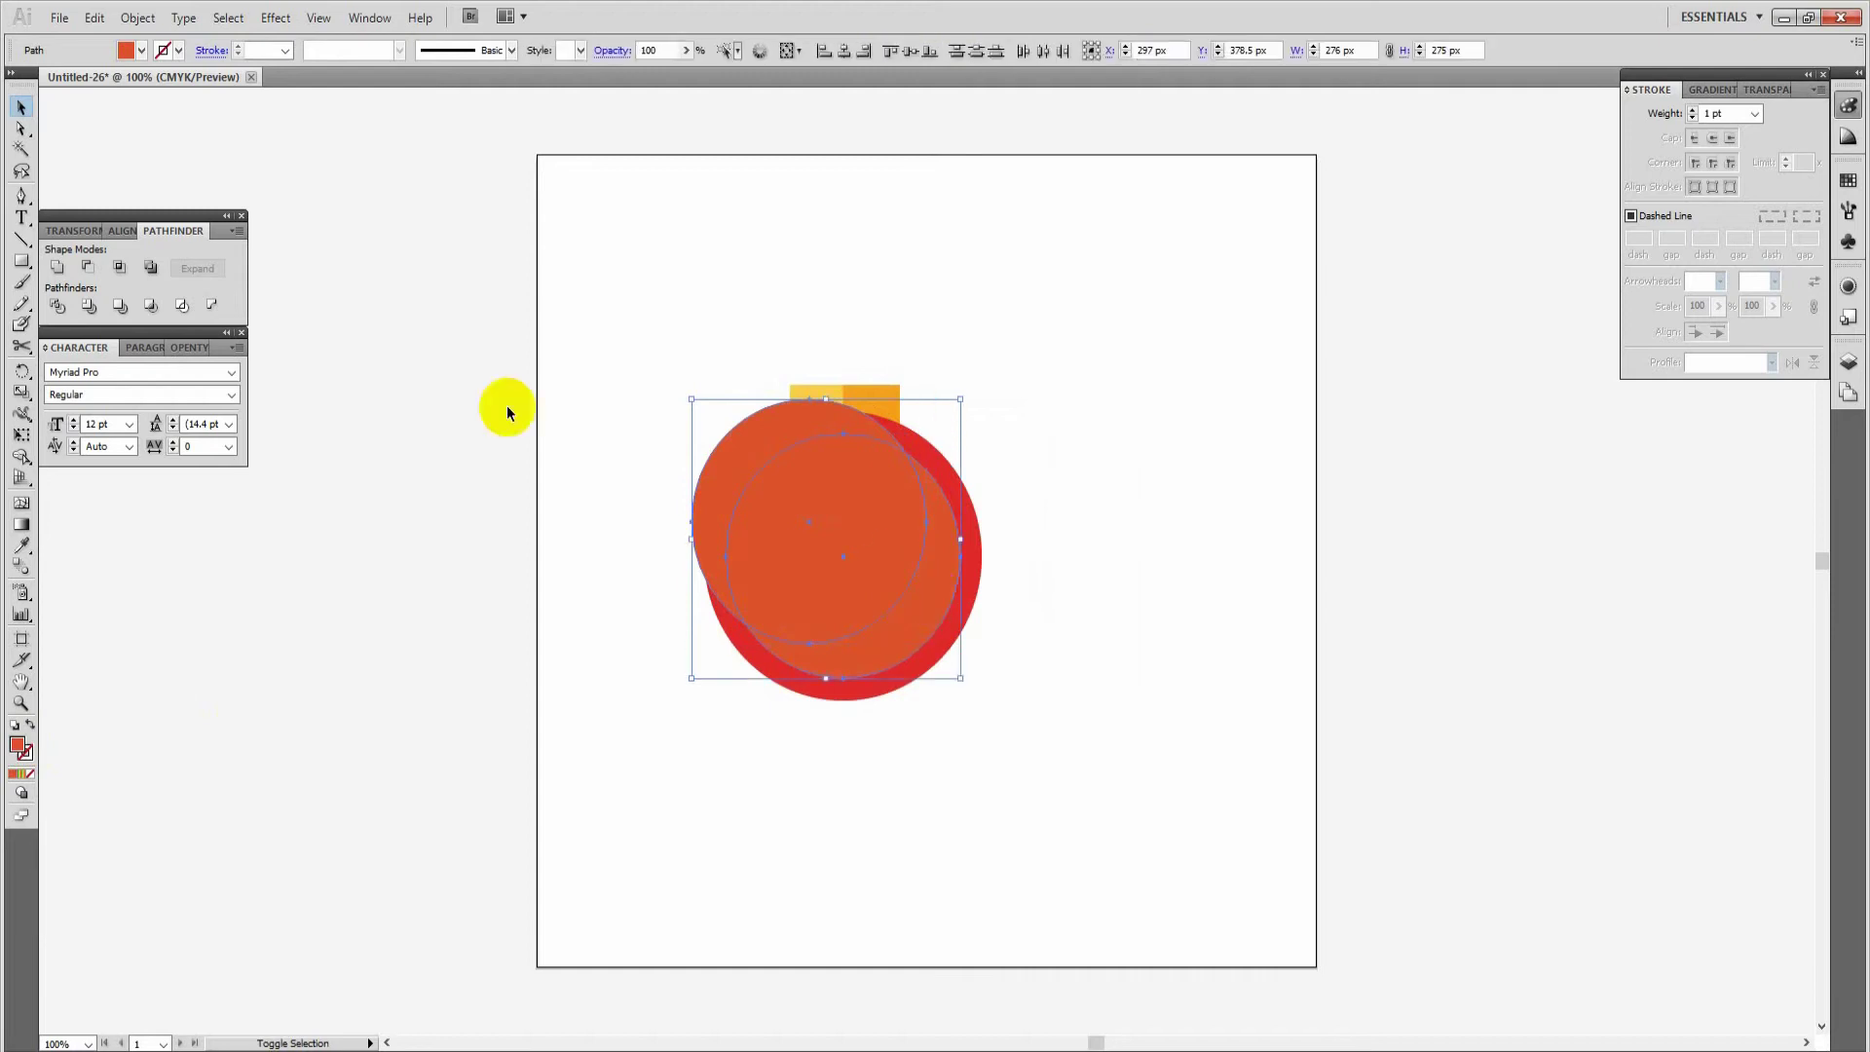
left_click(87, 267)
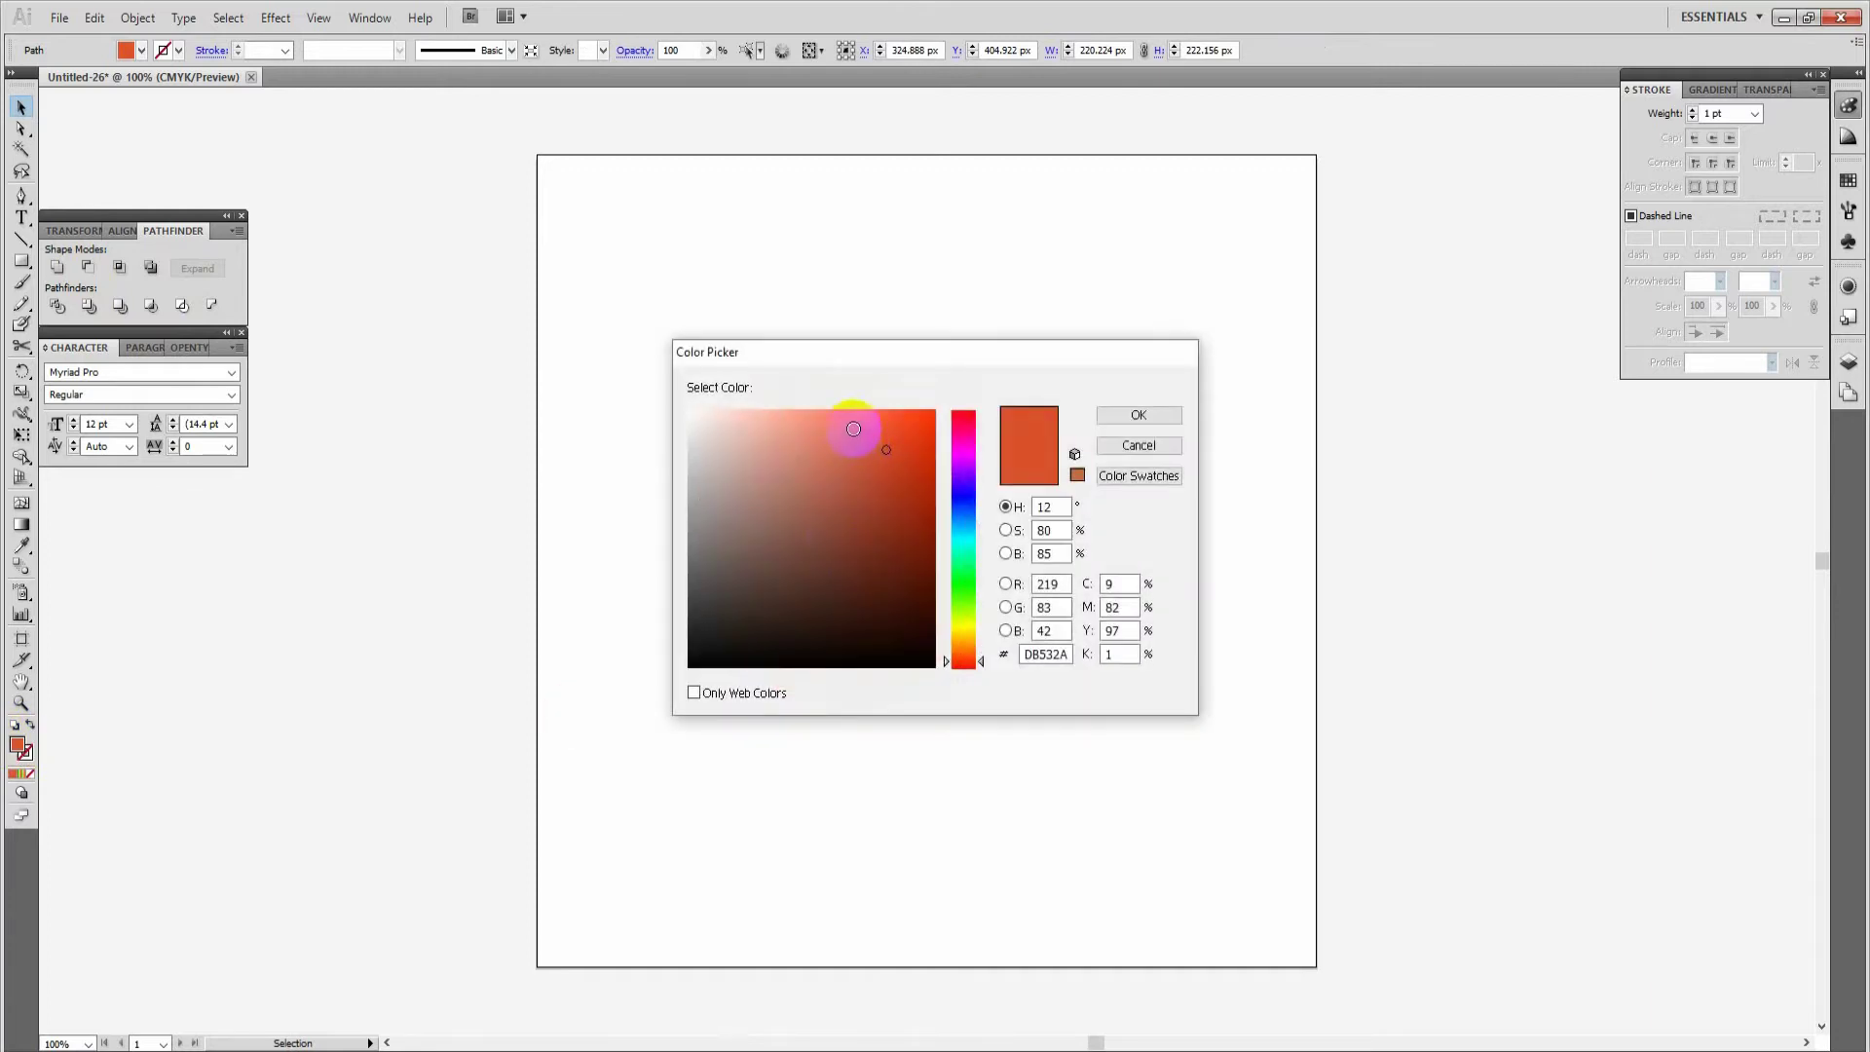
left_click(851, 428)
left_click(1125, 417)
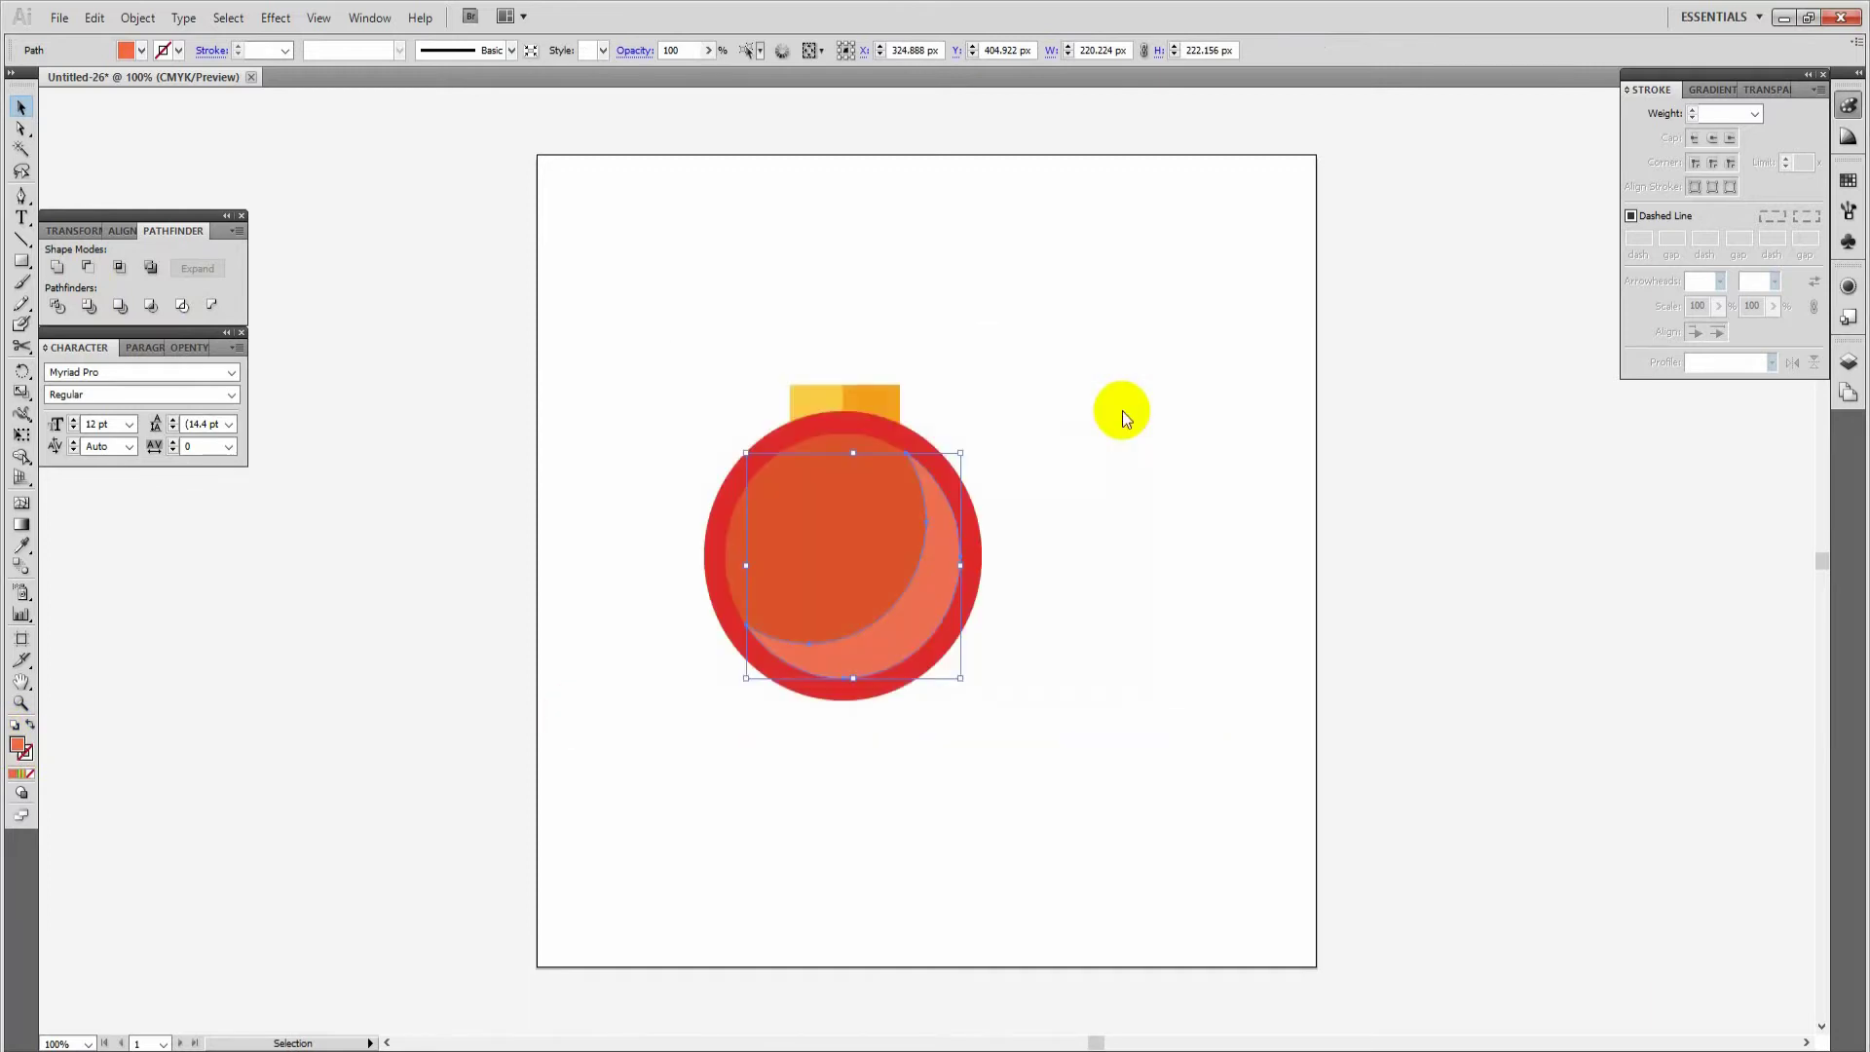
left_click(1078, 350)
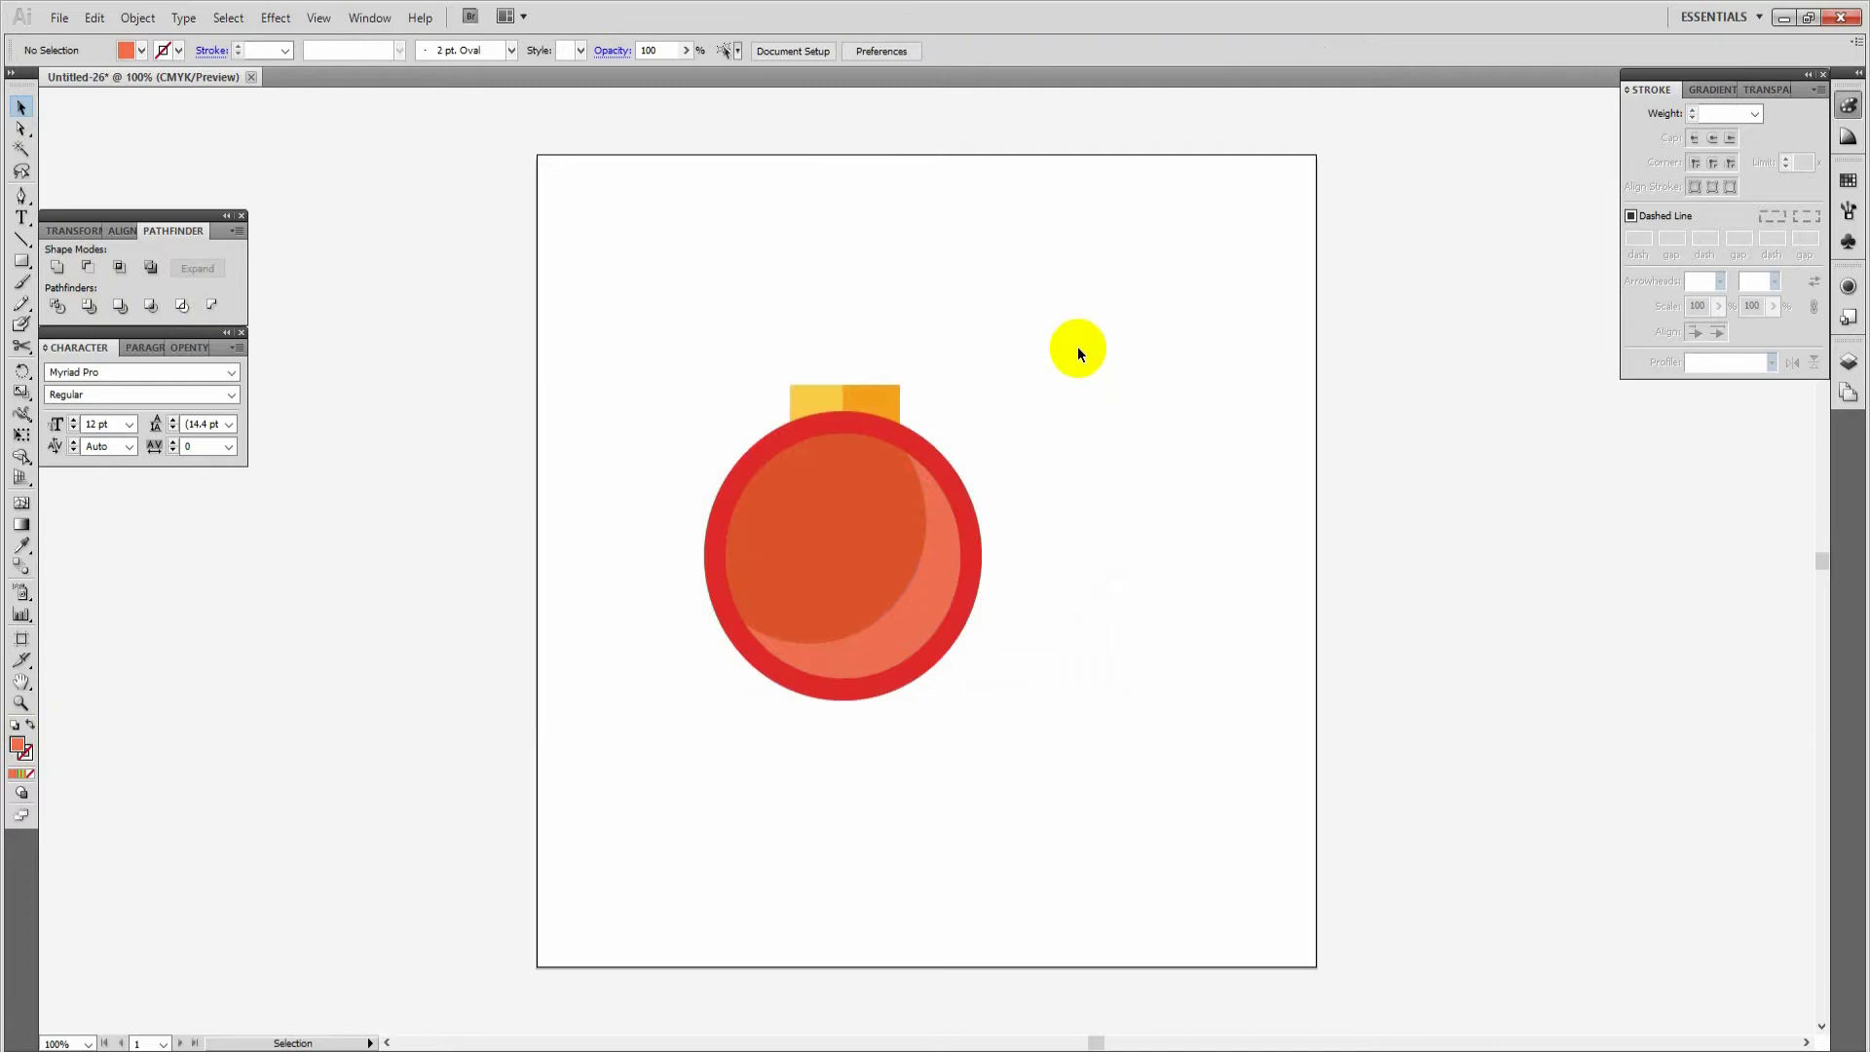
Lower the opacity of the coral crescent to 35%
left_click(929, 579)
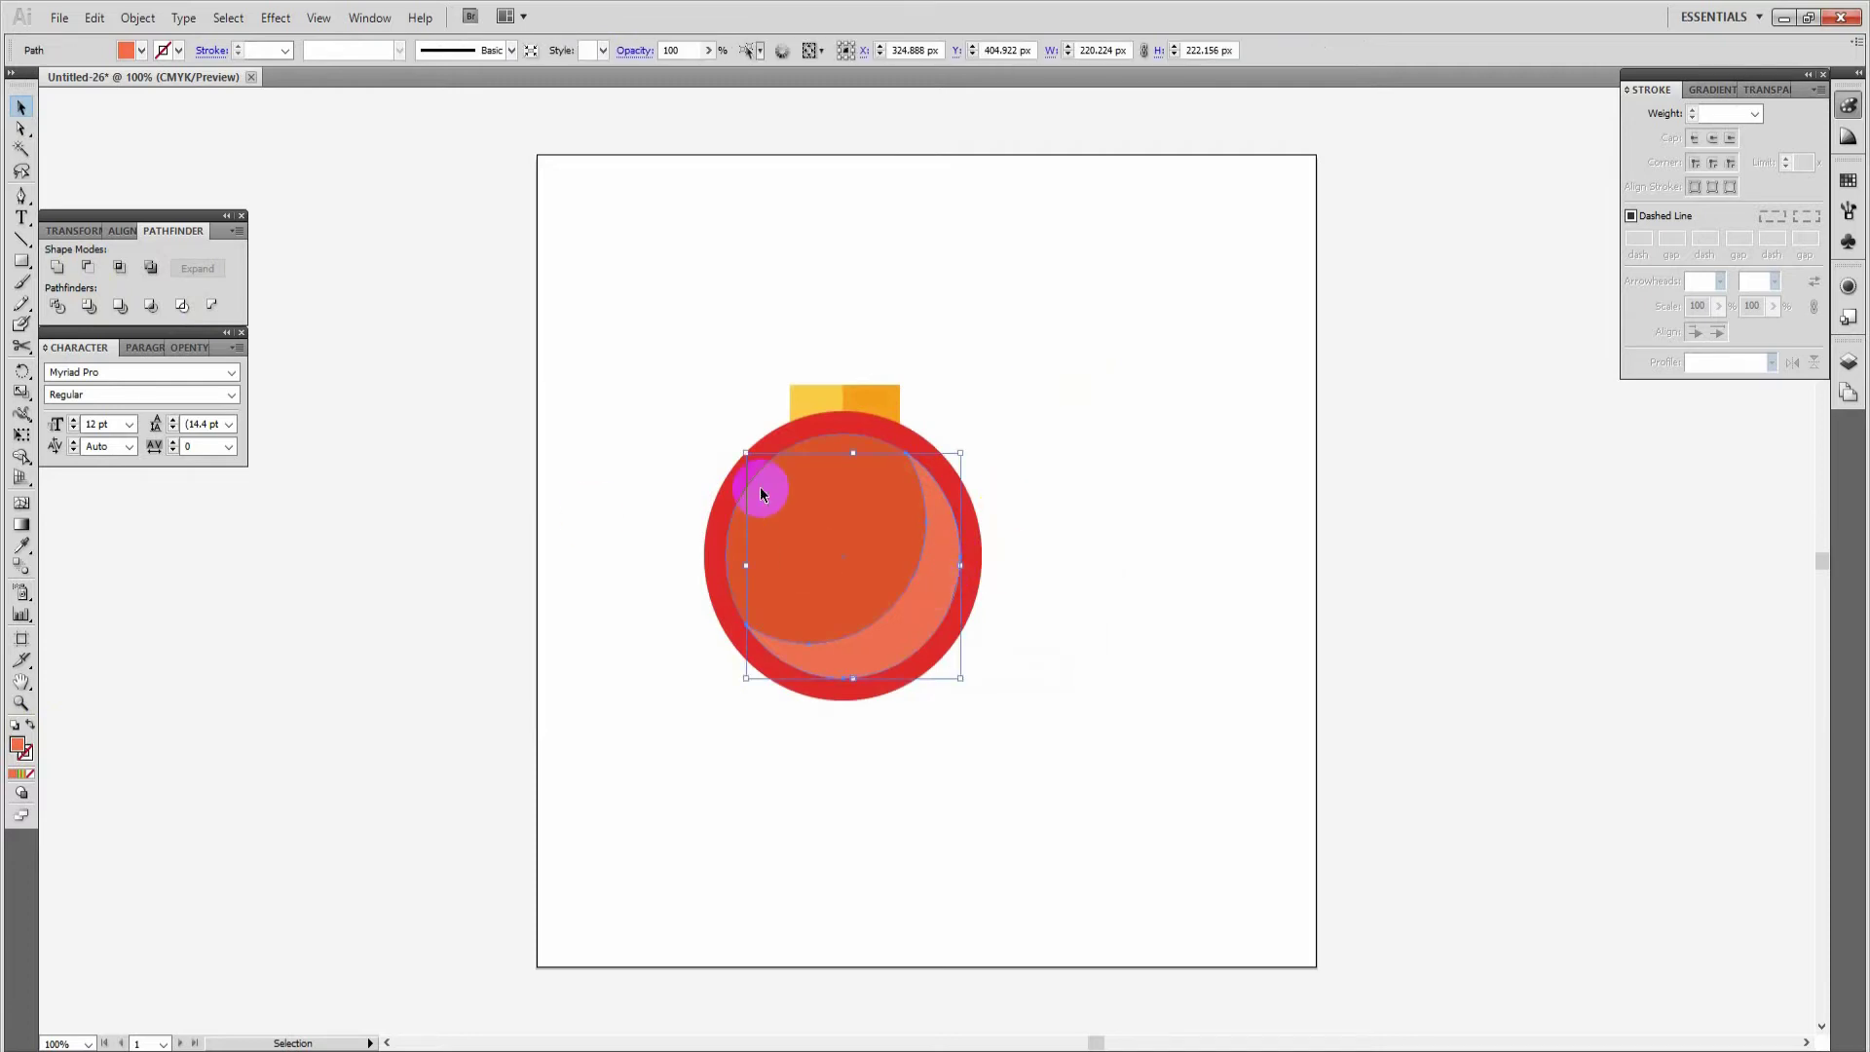
left_click(1765, 89)
left_click(1803, 113)
left_click_drag(1804, 125, 1738, 139)
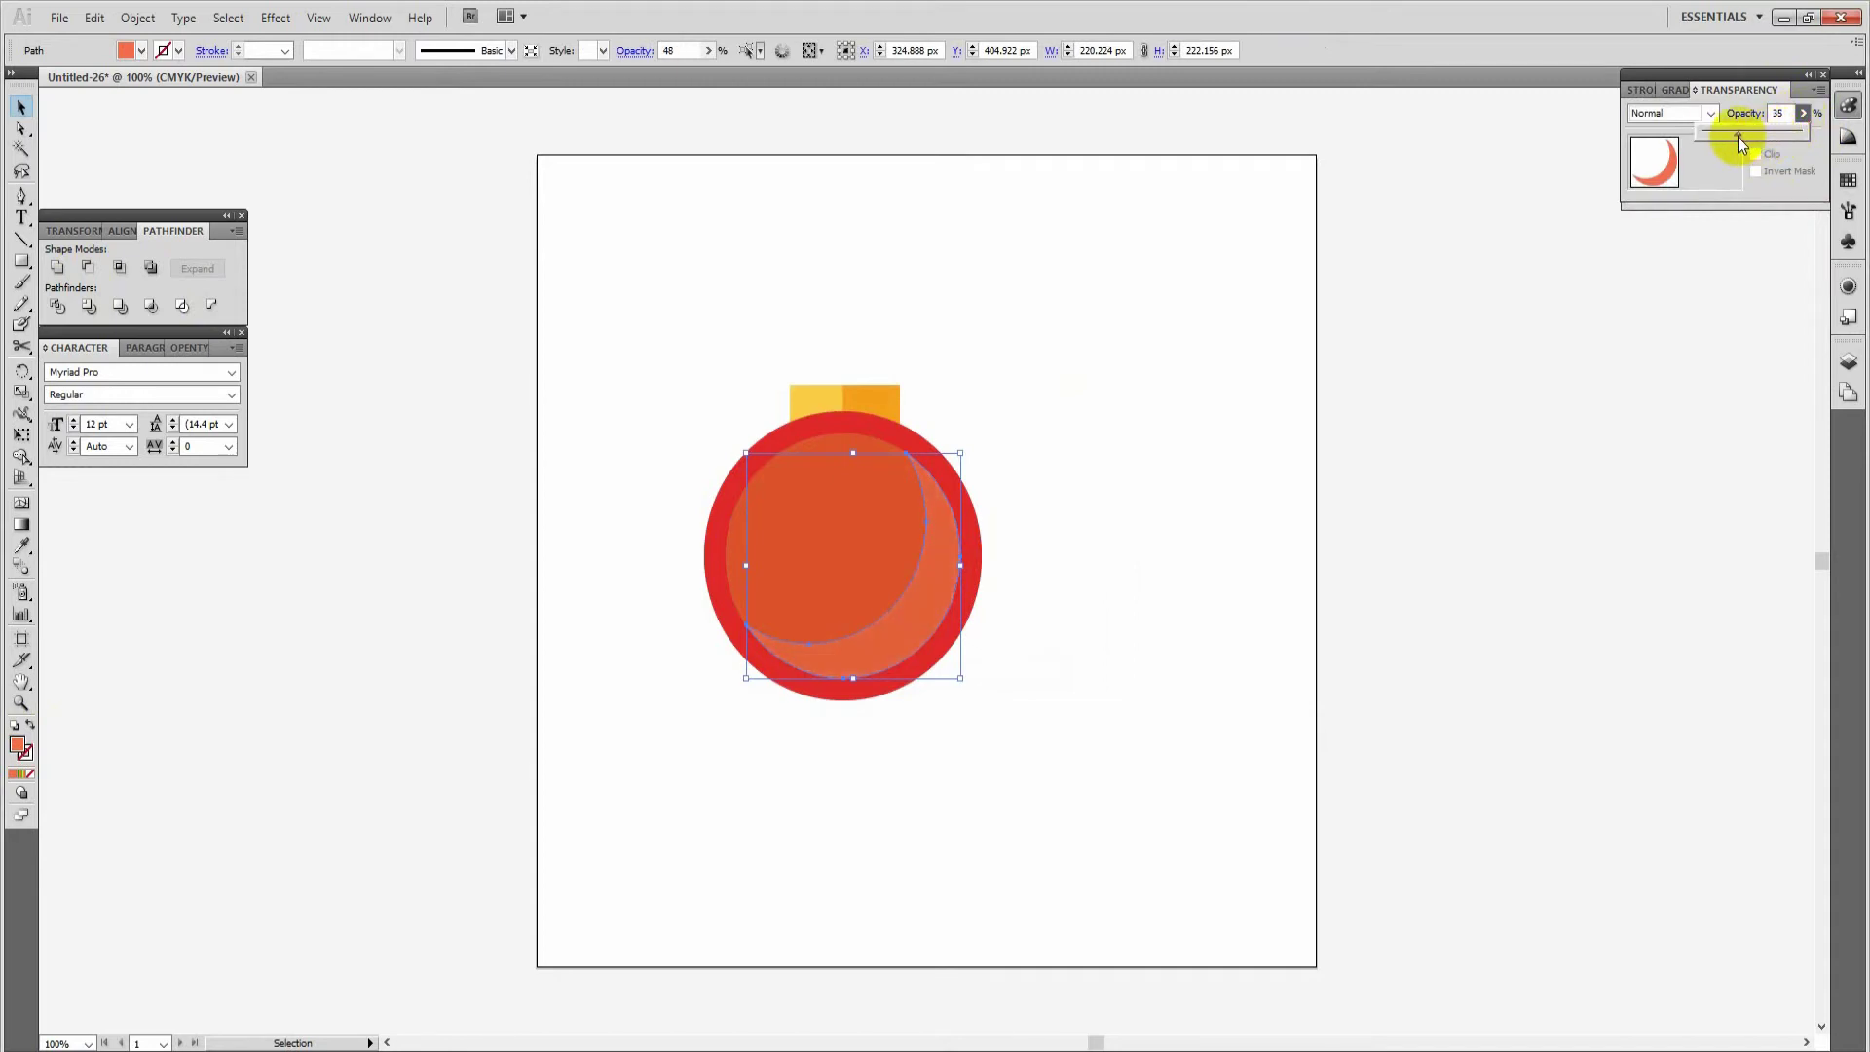
left_click(1208, 490)
Group the inner circle with the crescent and enlarge the group around its centre until the circle is about 263 px wide
left_click(820, 558)
key("a")
left_click(944, 673)
left_click_drag(959, 678, 973, 691)
left_click(1030, 466)
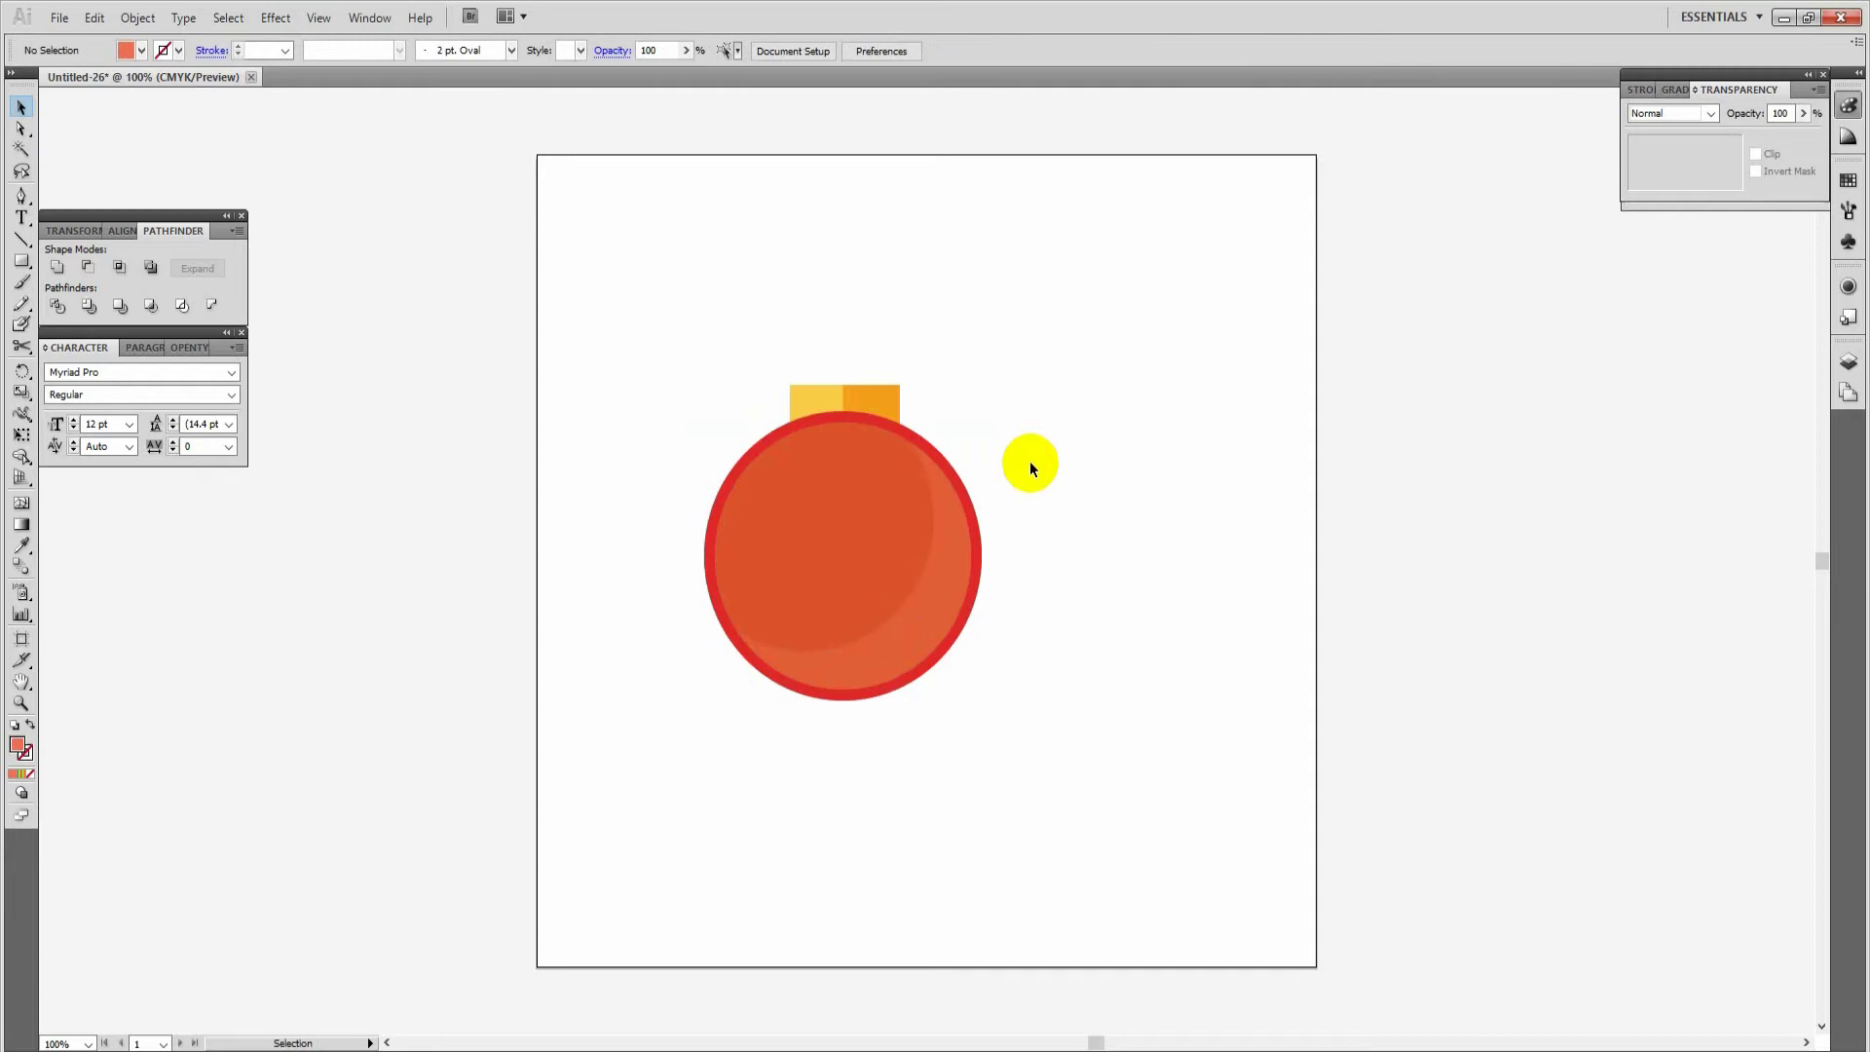
Inside the group, fill the inner circle with light grey (#EFEFEF) and leave group editing
left_click(866, 528)
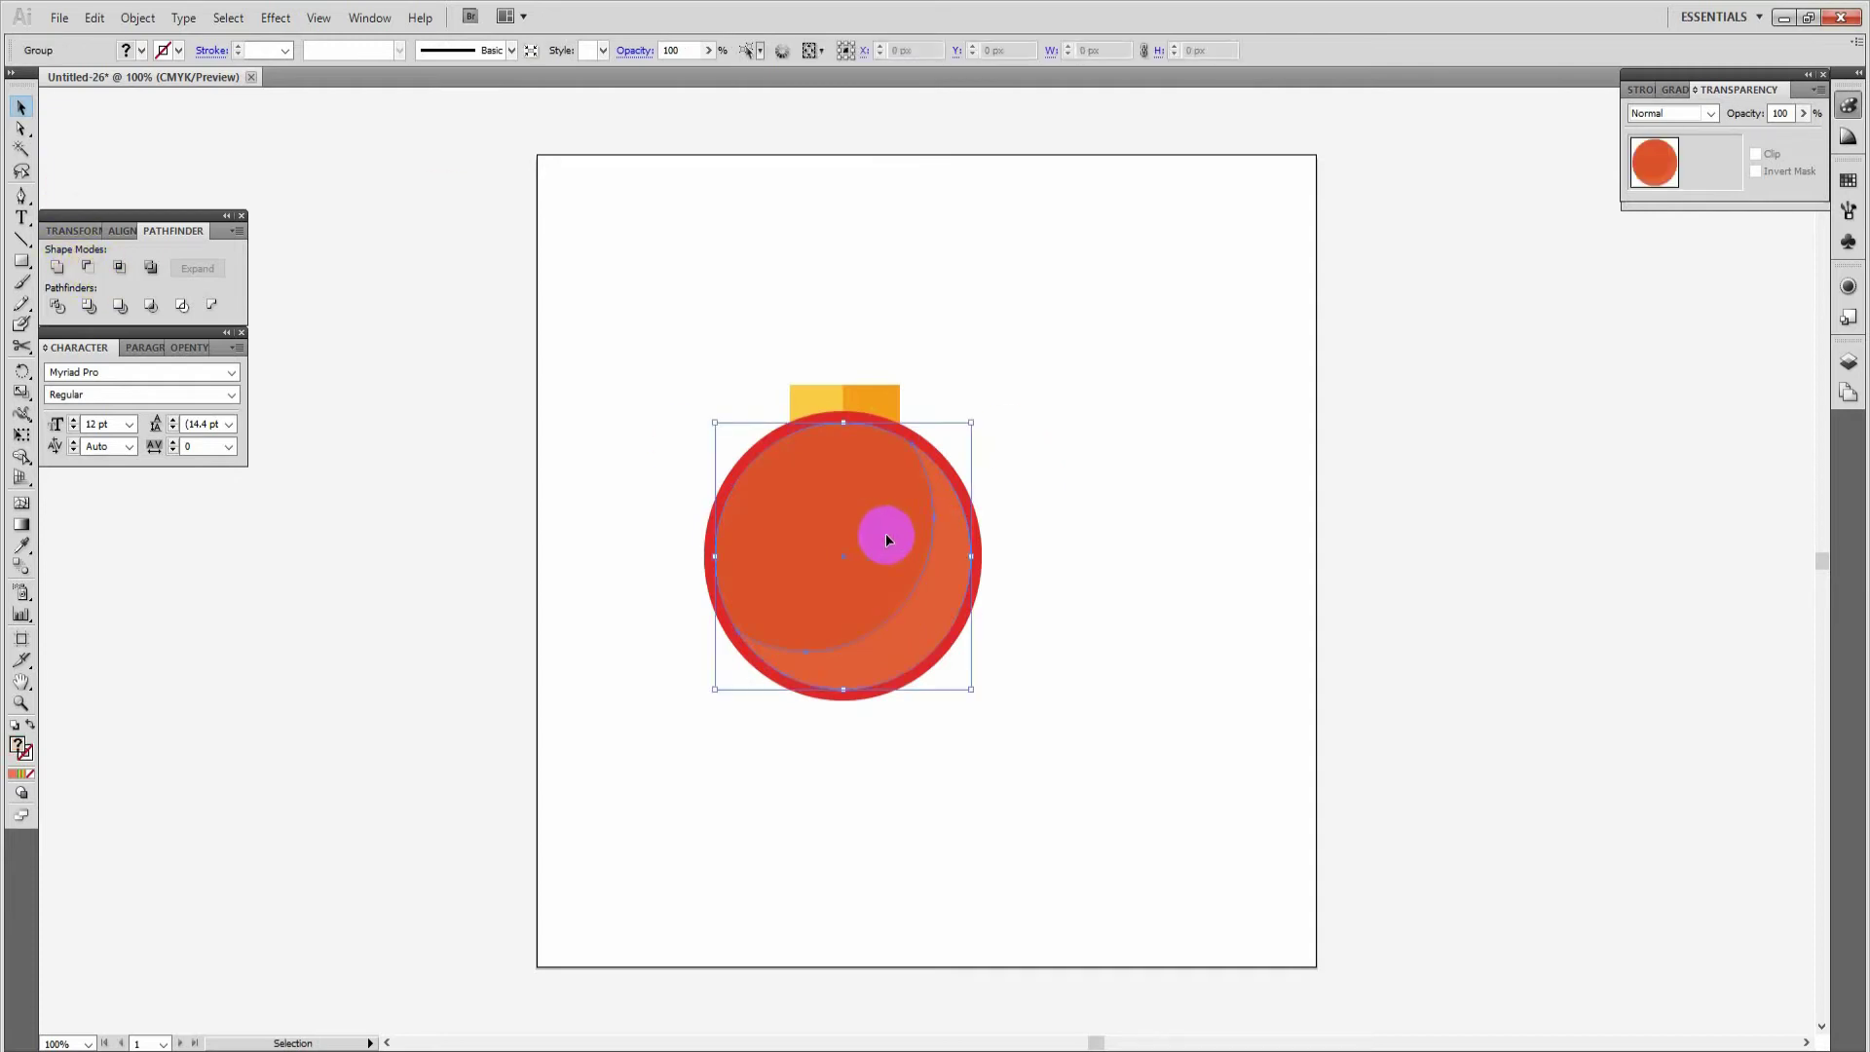
double_click(874, 536)
left_click(875, 536)
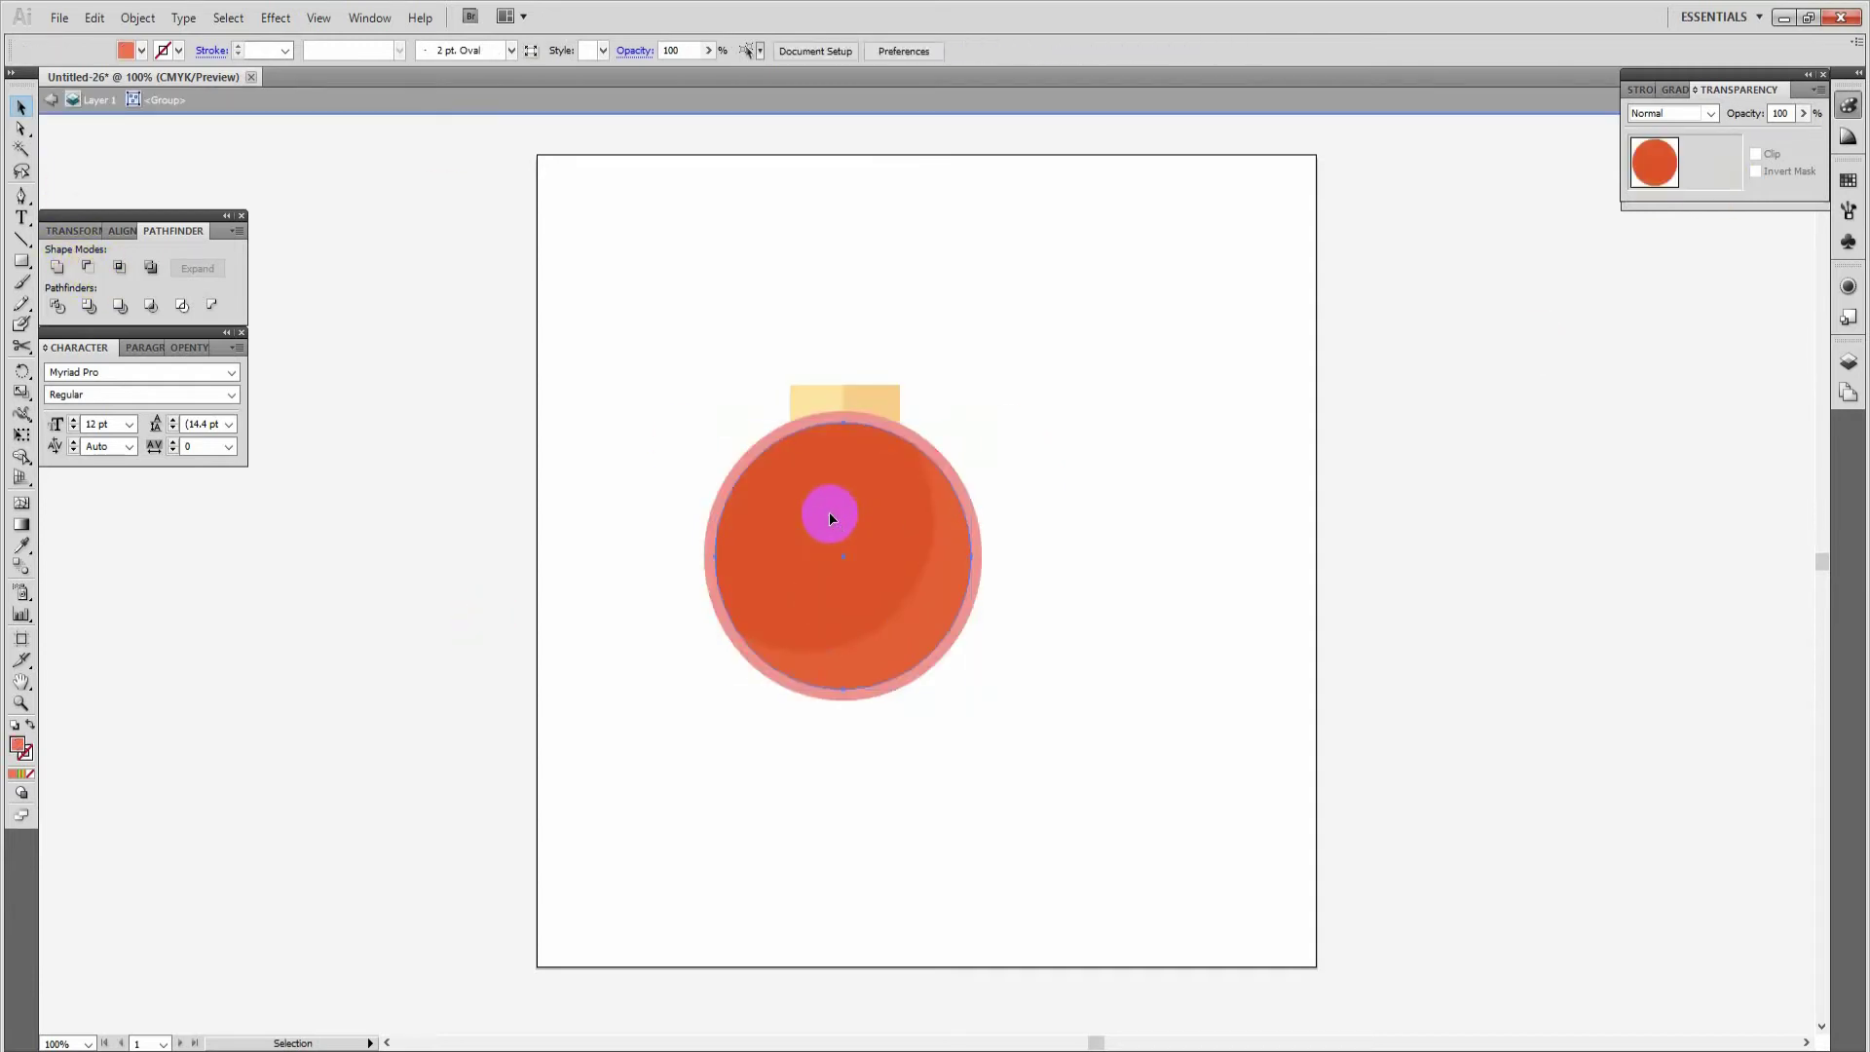
double_click(16, 746)
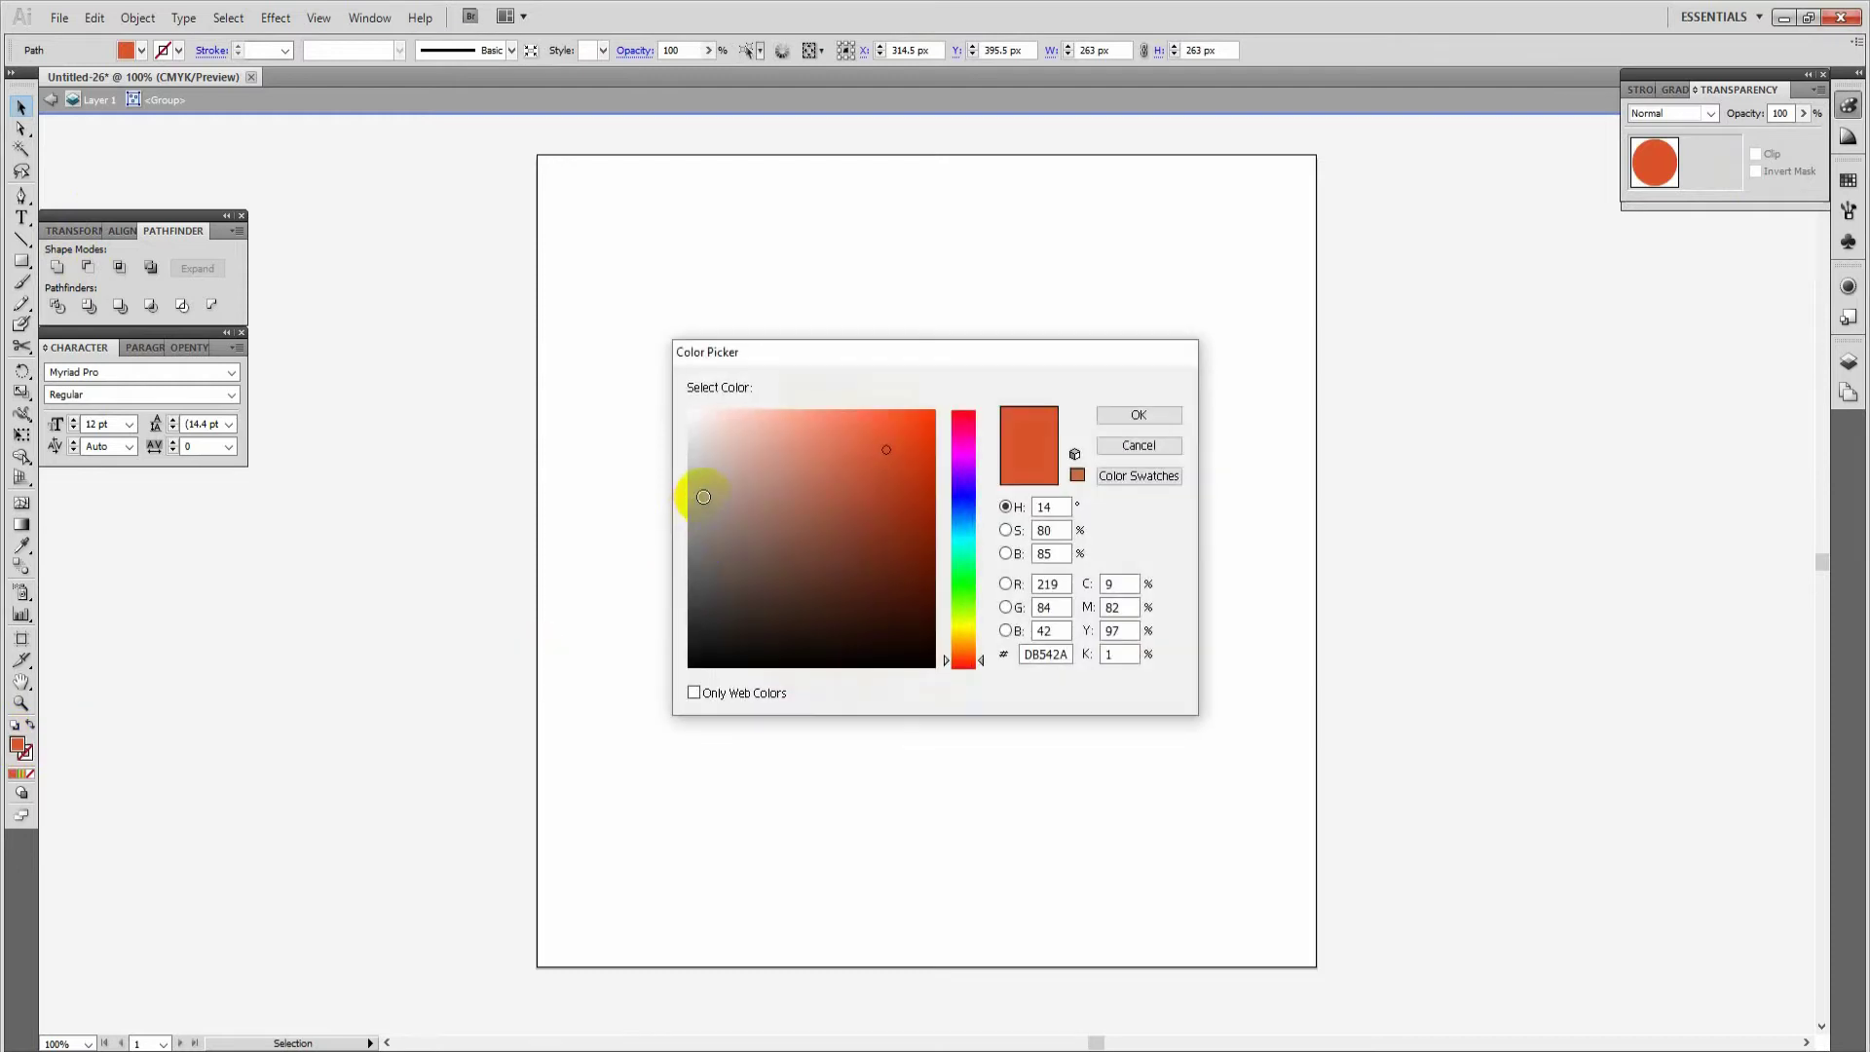
left_click(668, 434)
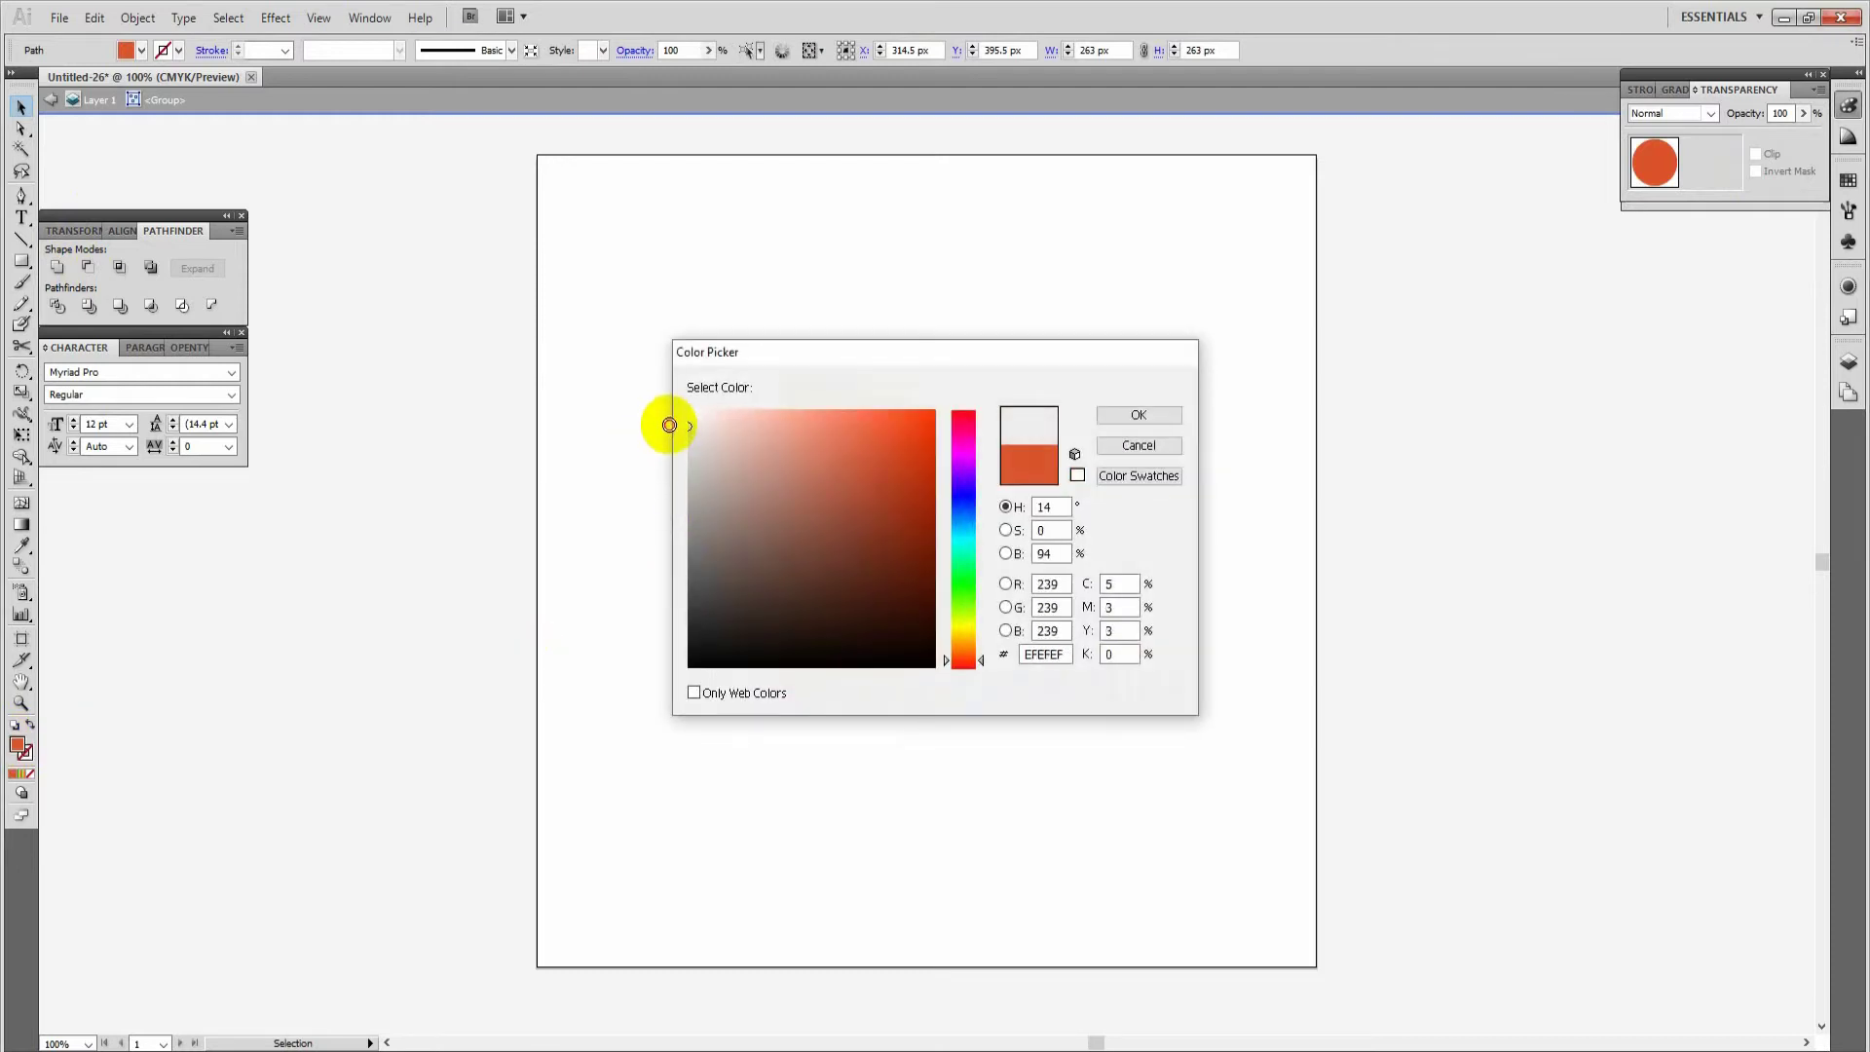
left_click(1120, 415)
double_click(1013, 467)
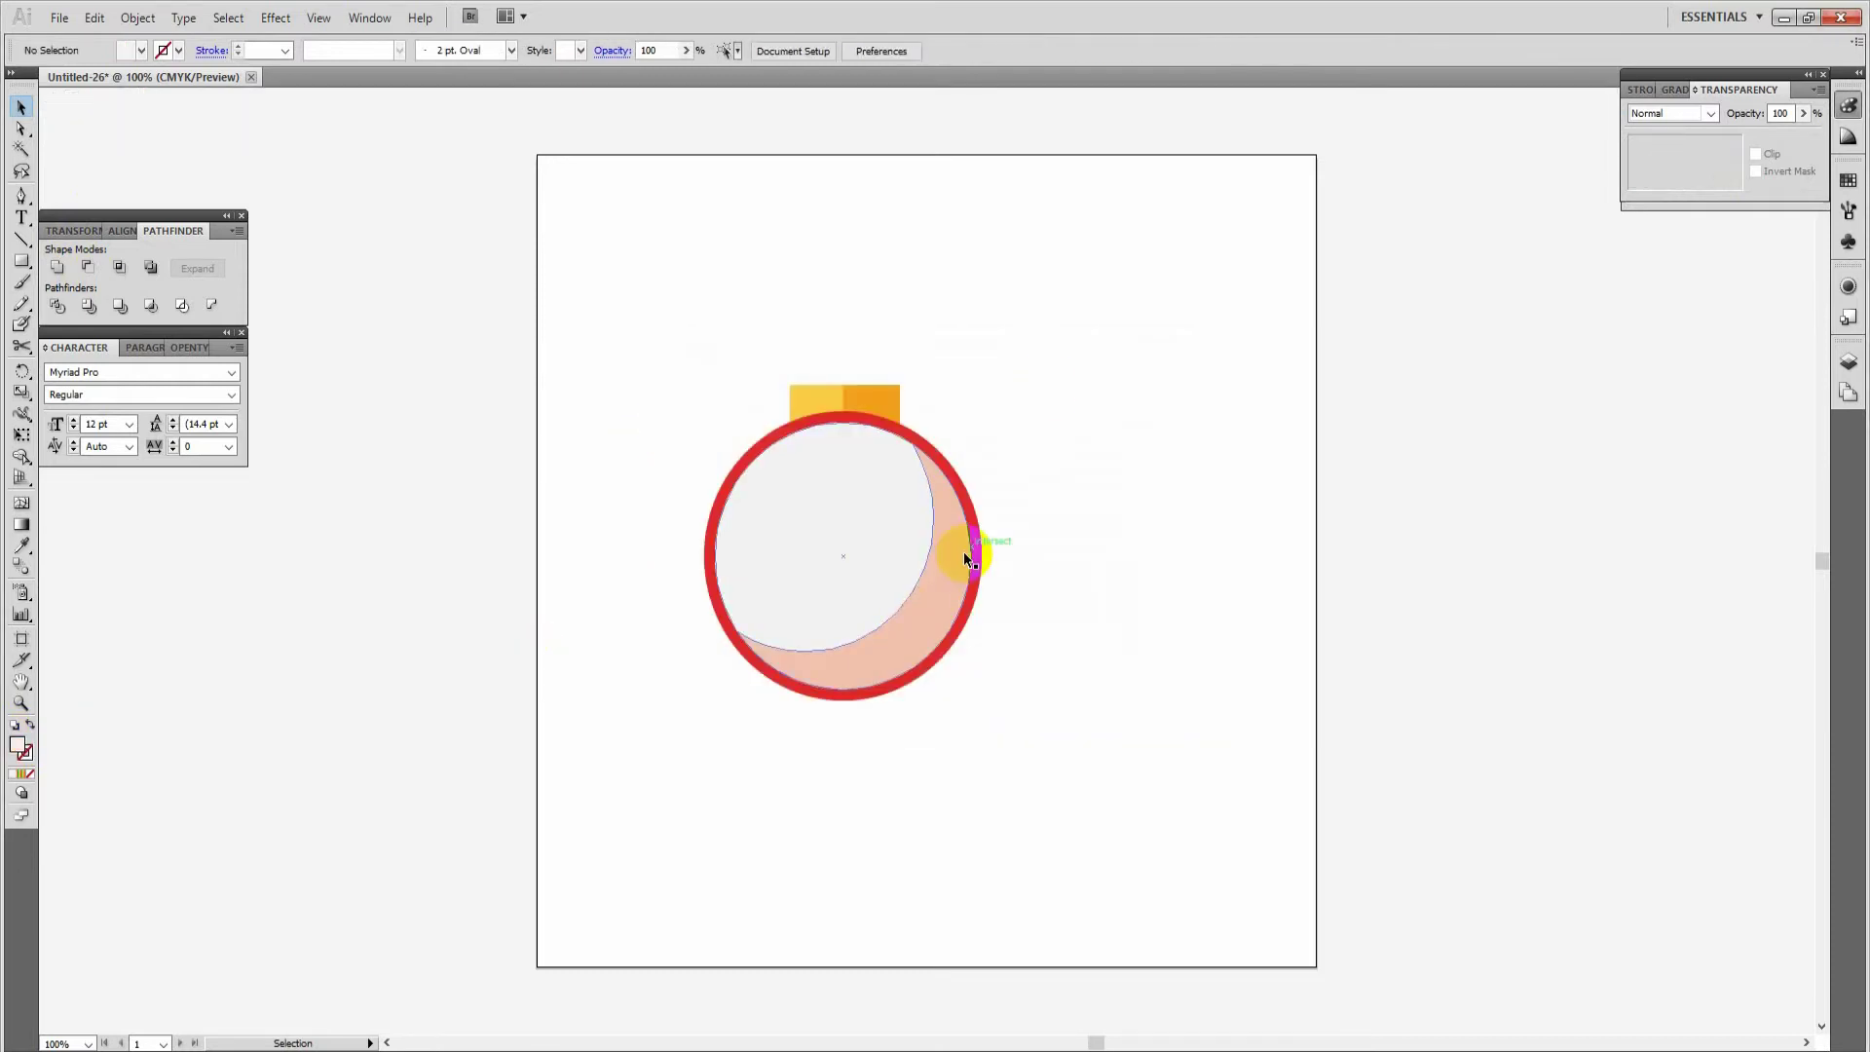
Inside the group, recolour the crescent light grey and leave group editing
left_click(907, 613)
double_click(907, 643)
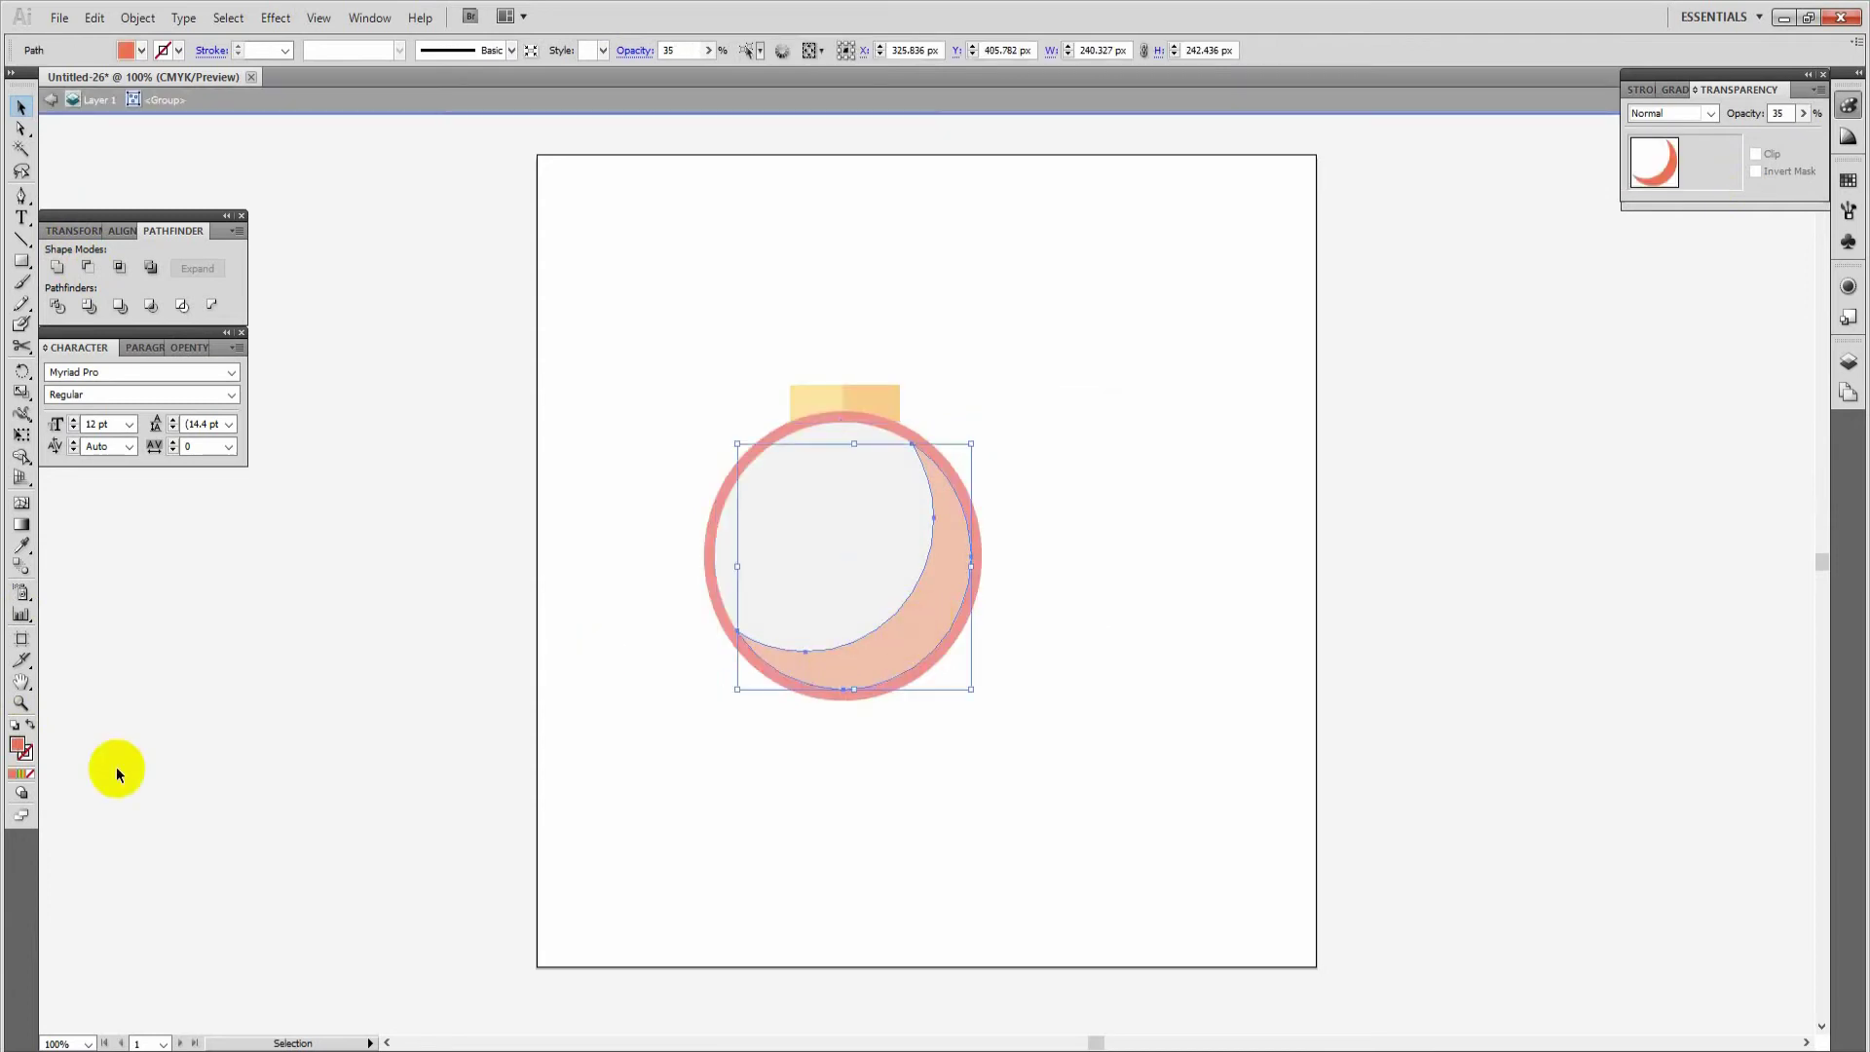
double_click(17, 746)
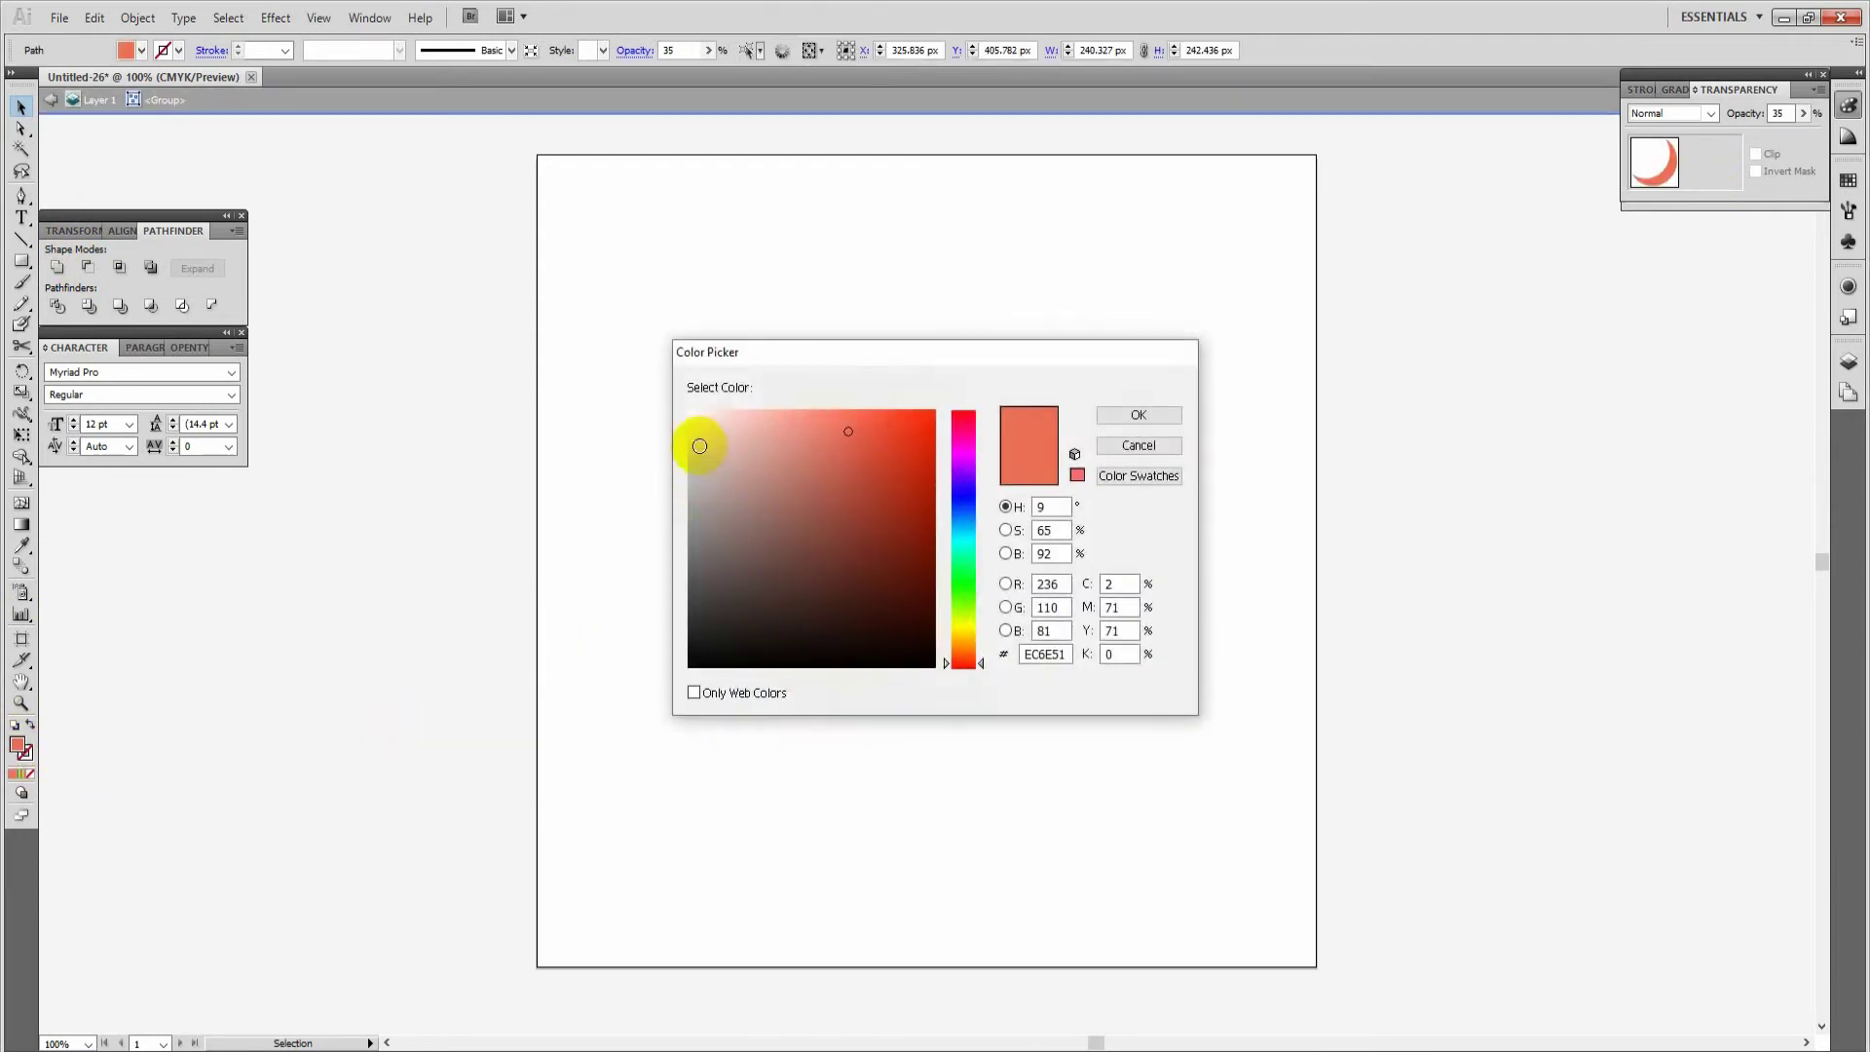
left_click_drag(701, 444, 648, 453)
left_click(1136, 415)
double_click(1062, 345)
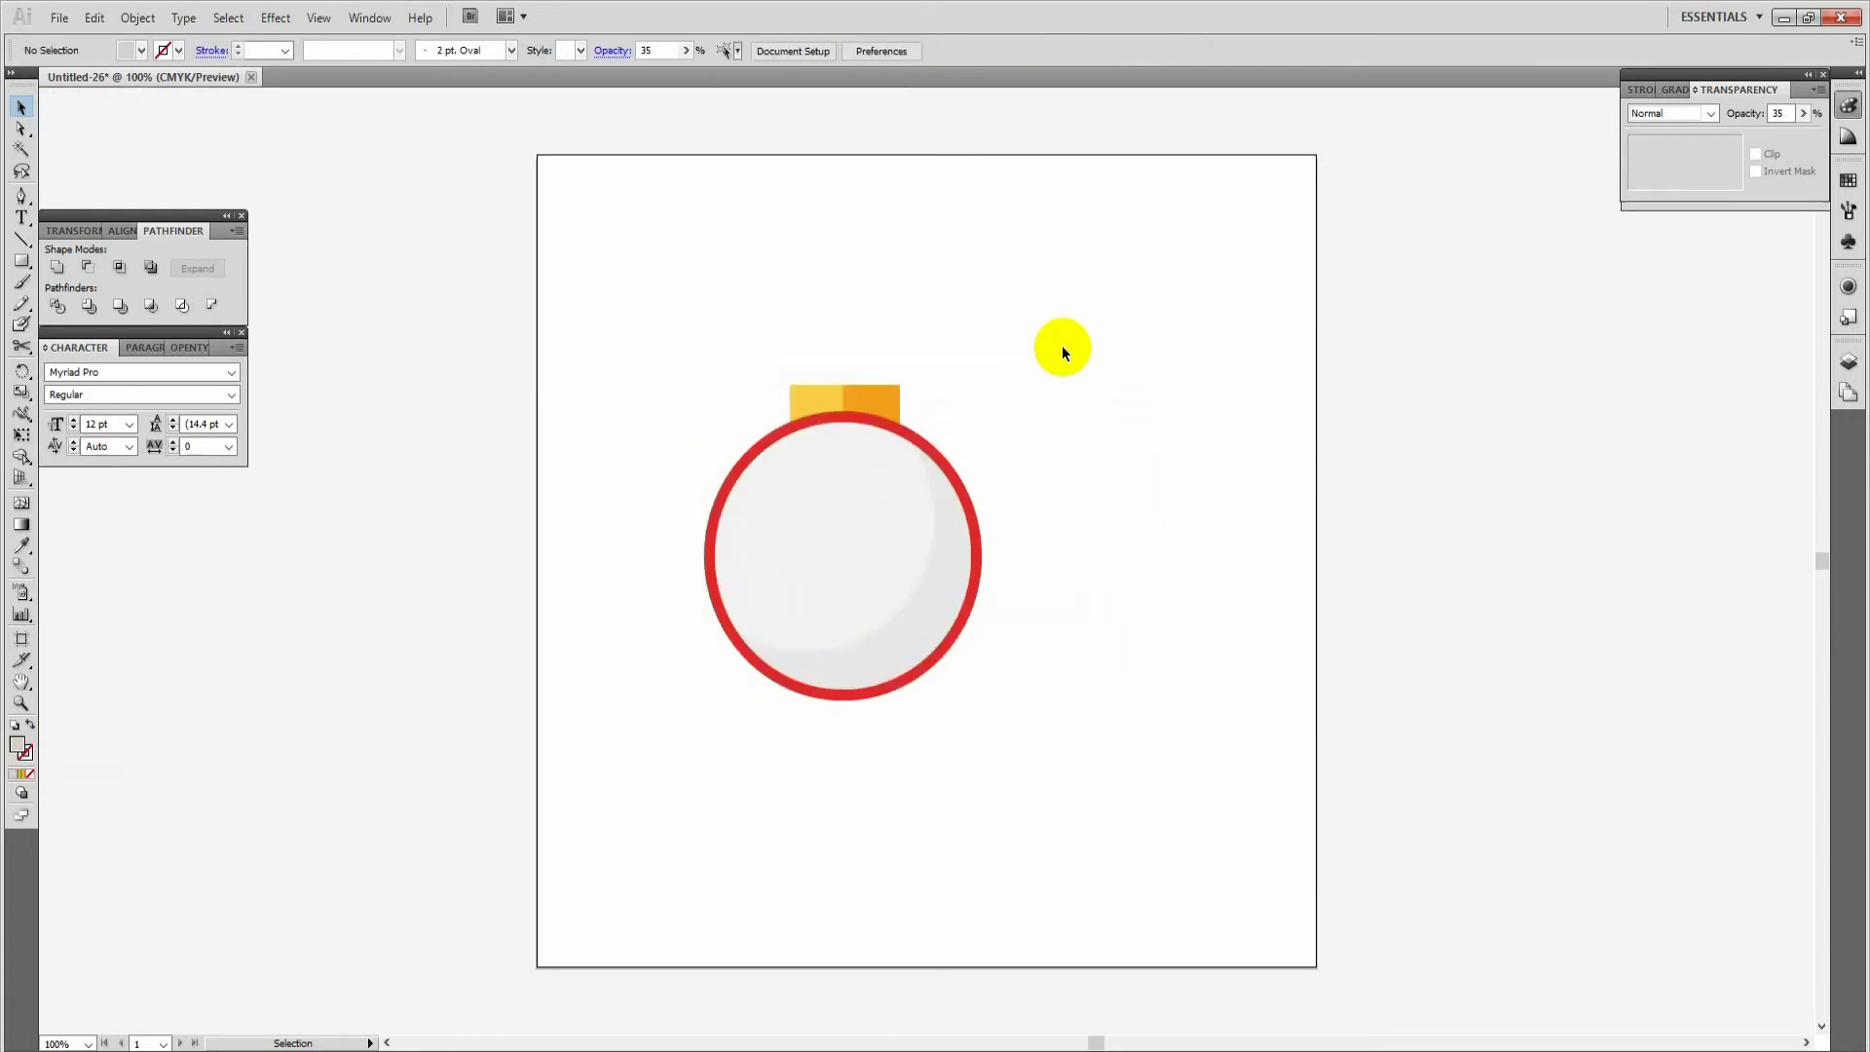
Lower the opacity of the inner circle and crescent group so that it tints the red circle behind it
left_click(896, 512)
left_click(1803, 113)
left_click_drag(1801, 134, 1724, 141)
left_click(1227, 433)
Inside the group, fill the crescent with medium grey (#898989) and leave group editing
double_click(942, 597)
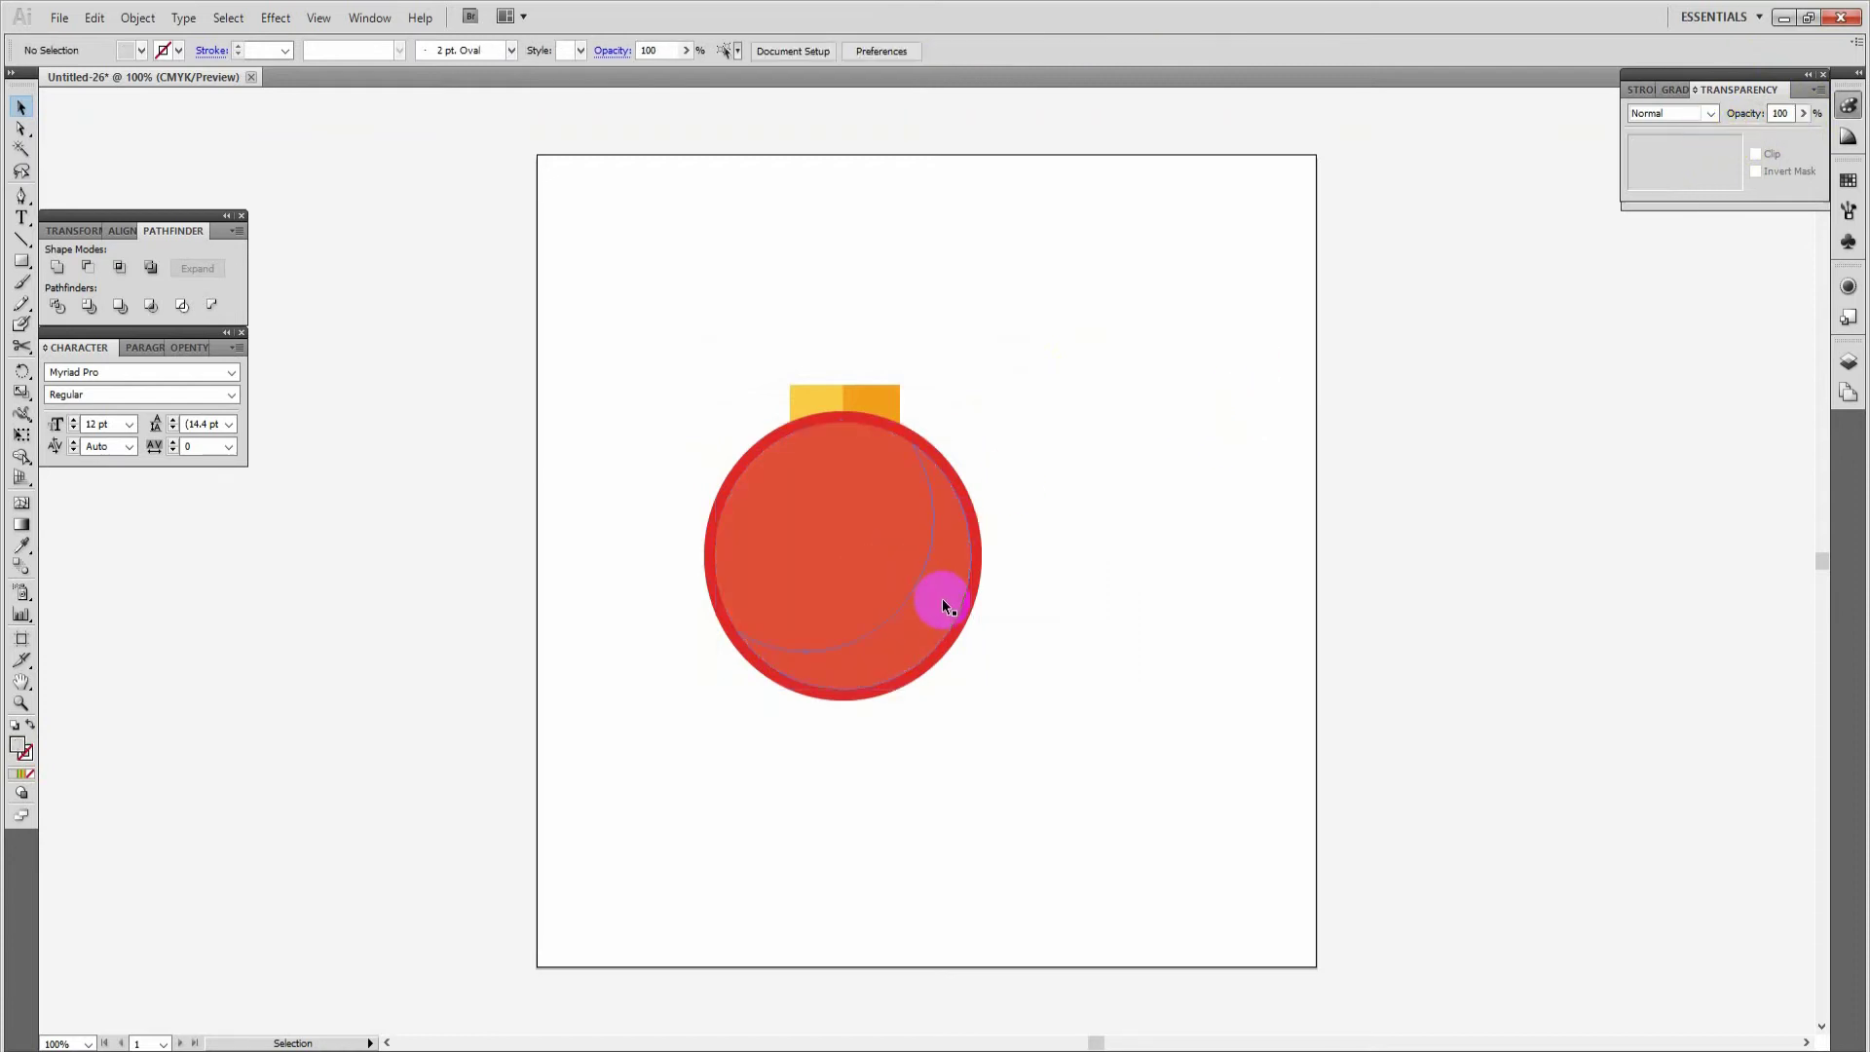
double_click(22, 750)
left_click_drag(693, 518, 658, 535)
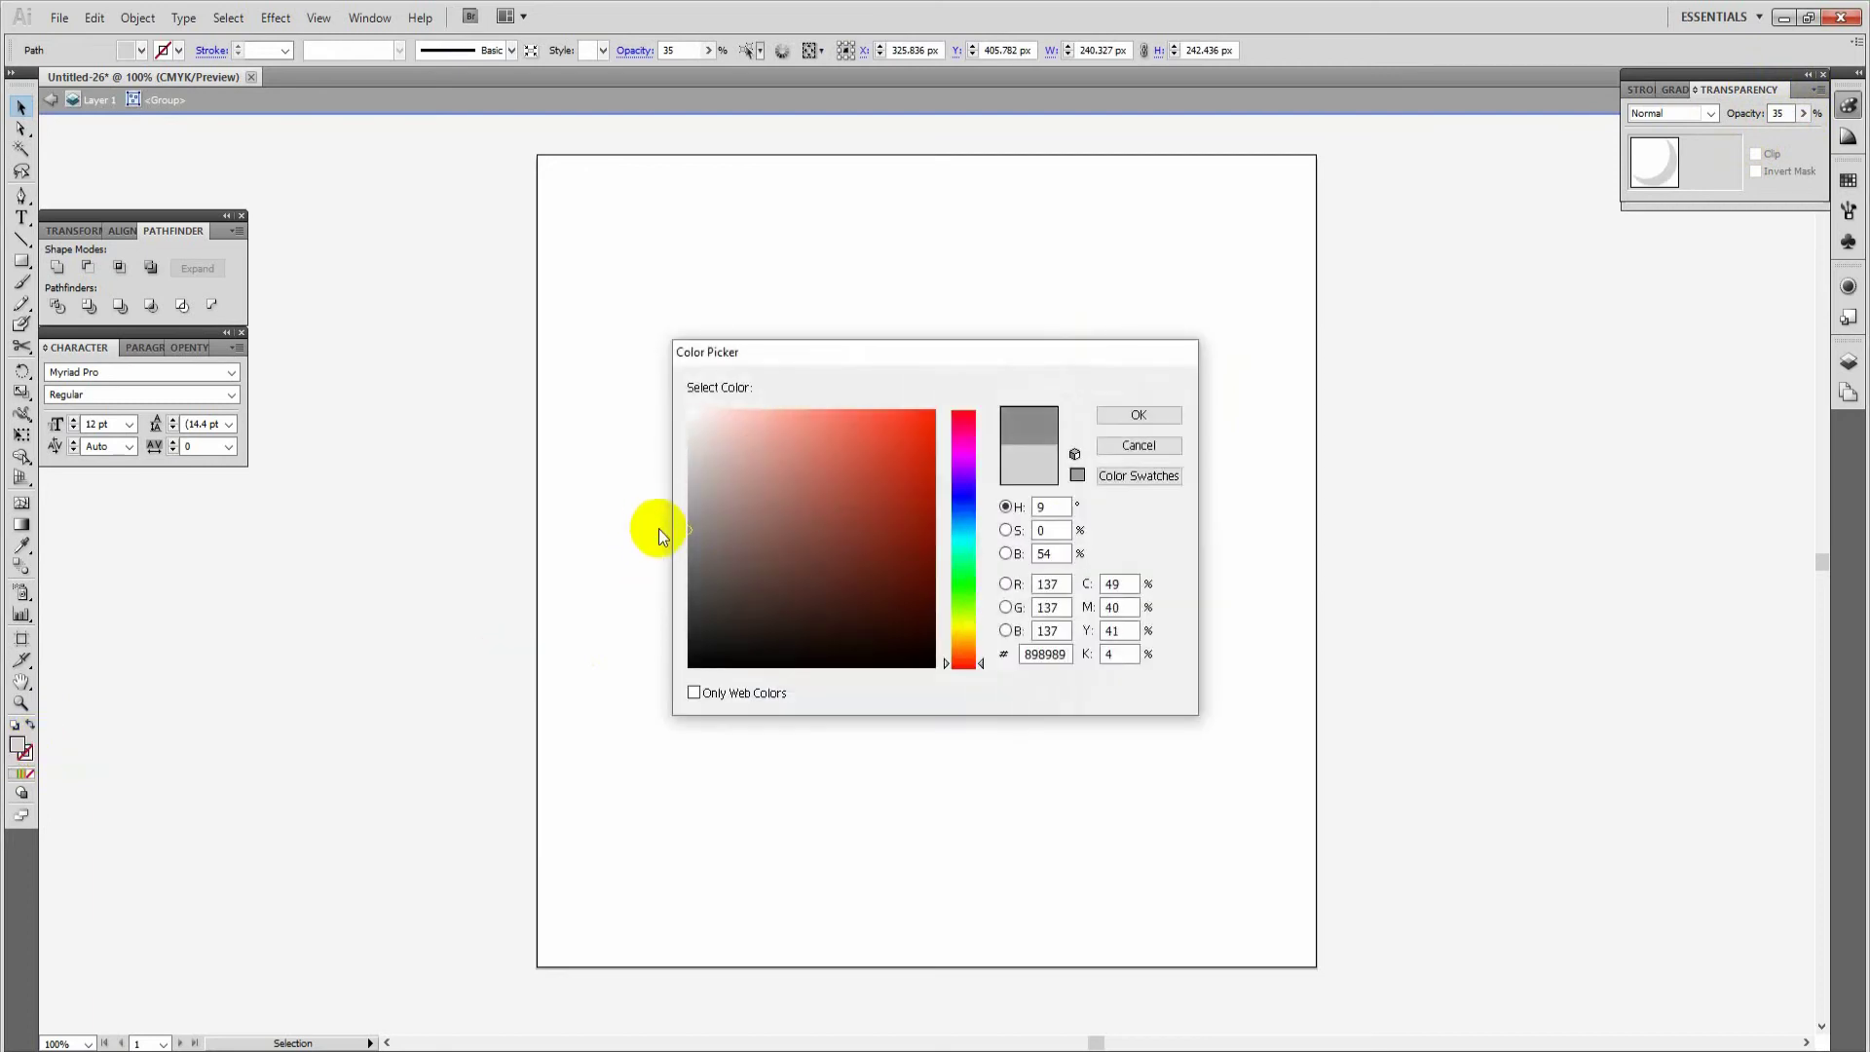
left_click(1107, 416)
double_click(1060, 363)
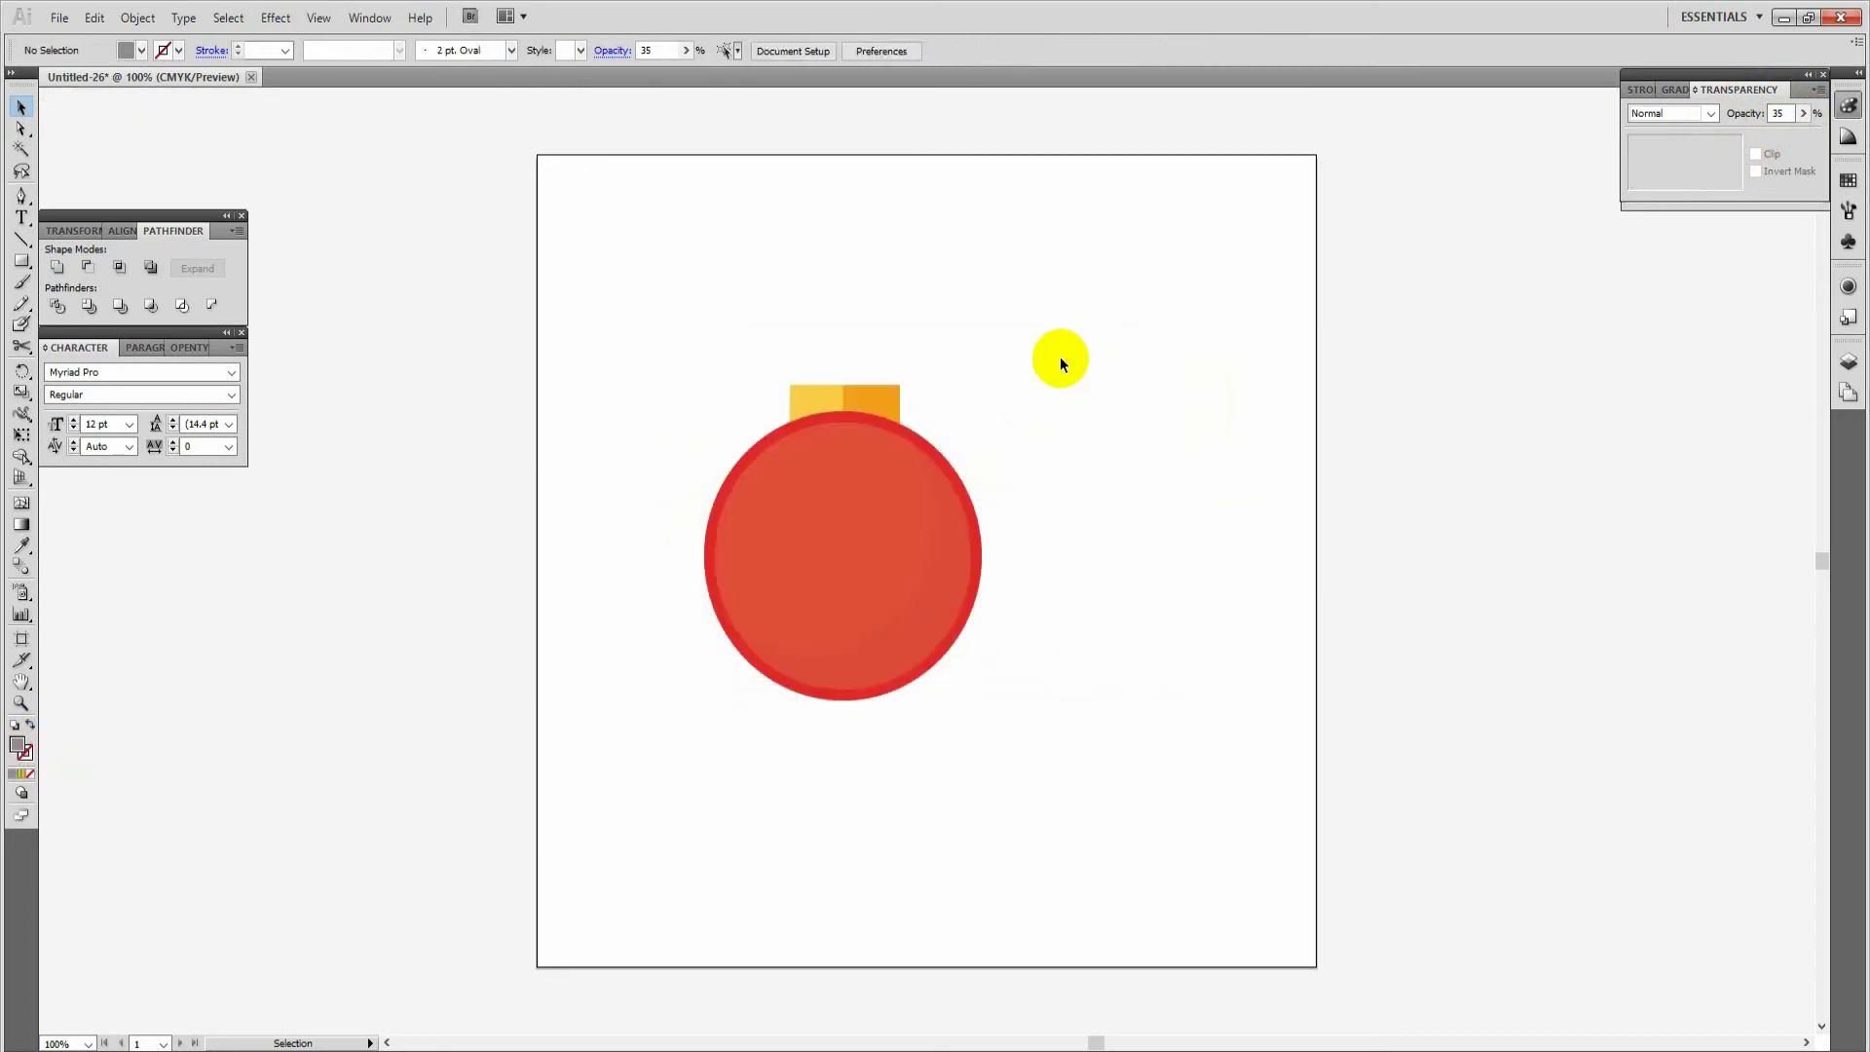
Inside the group, darken the crescent's fill to a dark neutral grey and leave group editing
double_click(916, 616)
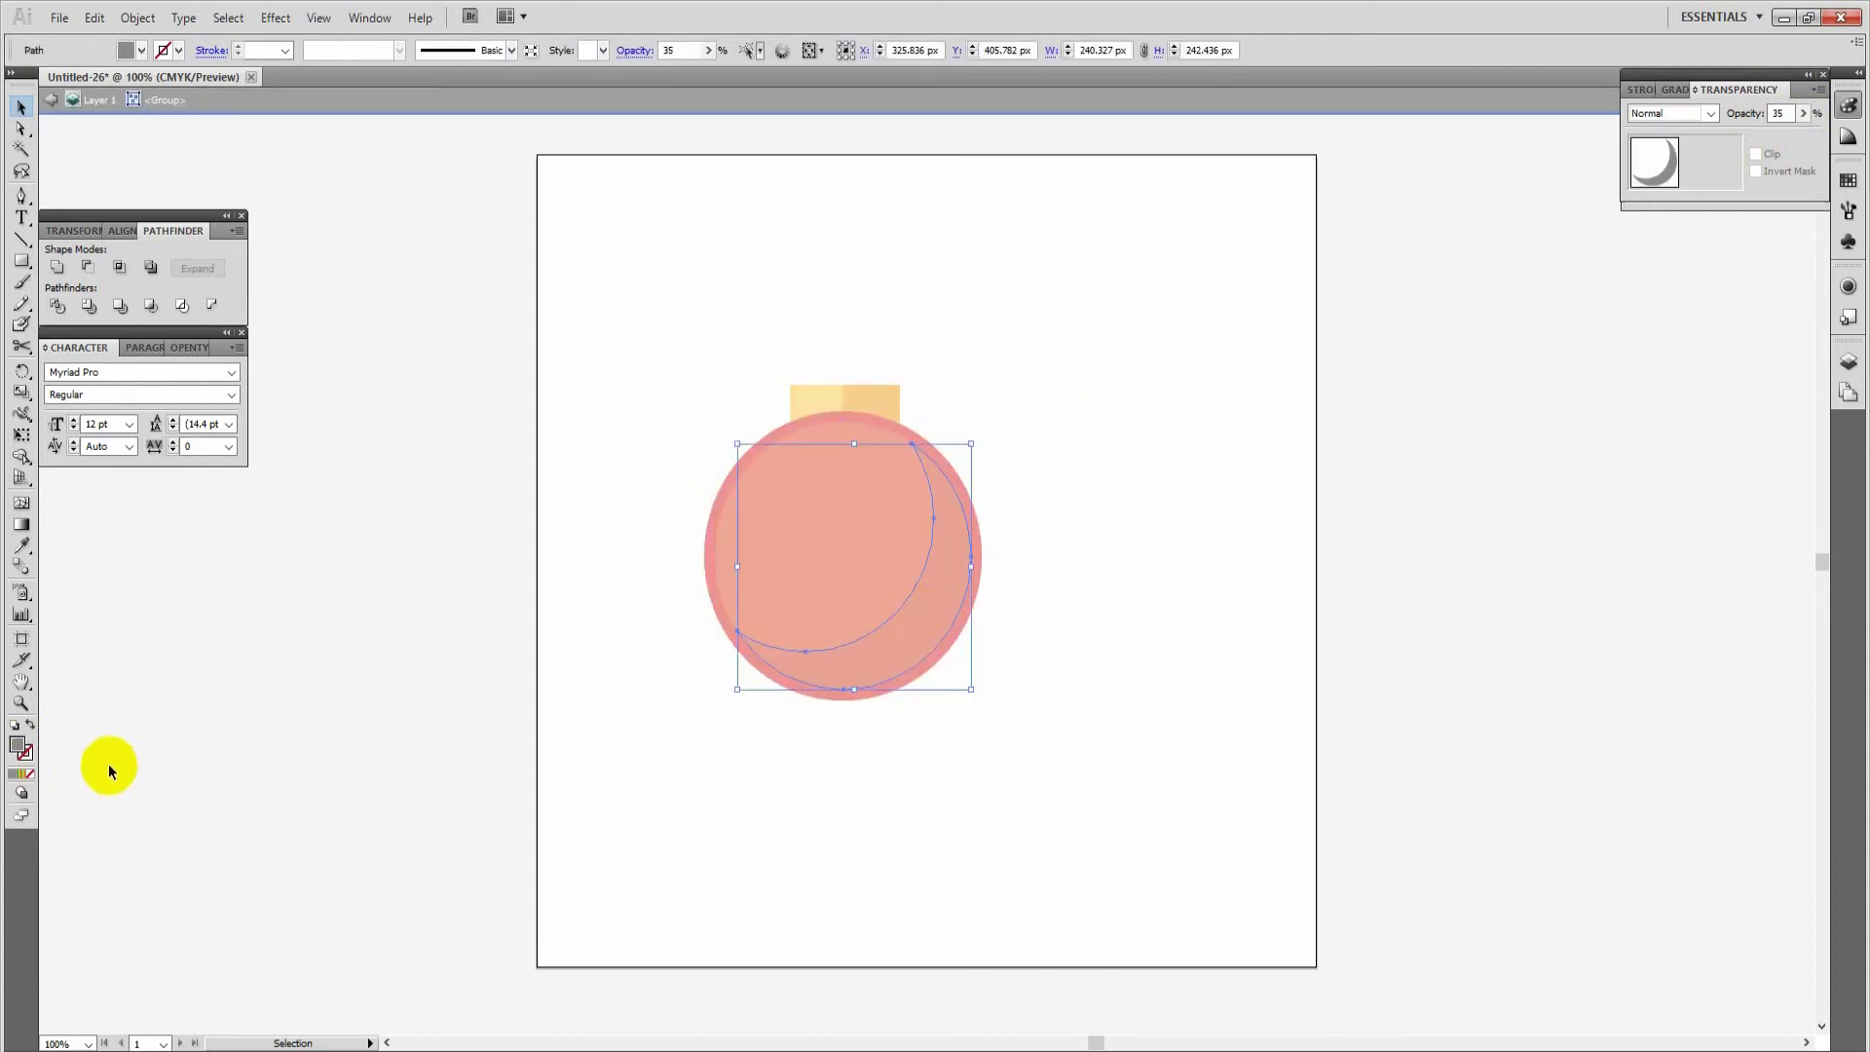
double_click(20, 748)
left_click_drag(772, 548, 659, 565)
left_click(1138, 420)
double_click(1144, 437)
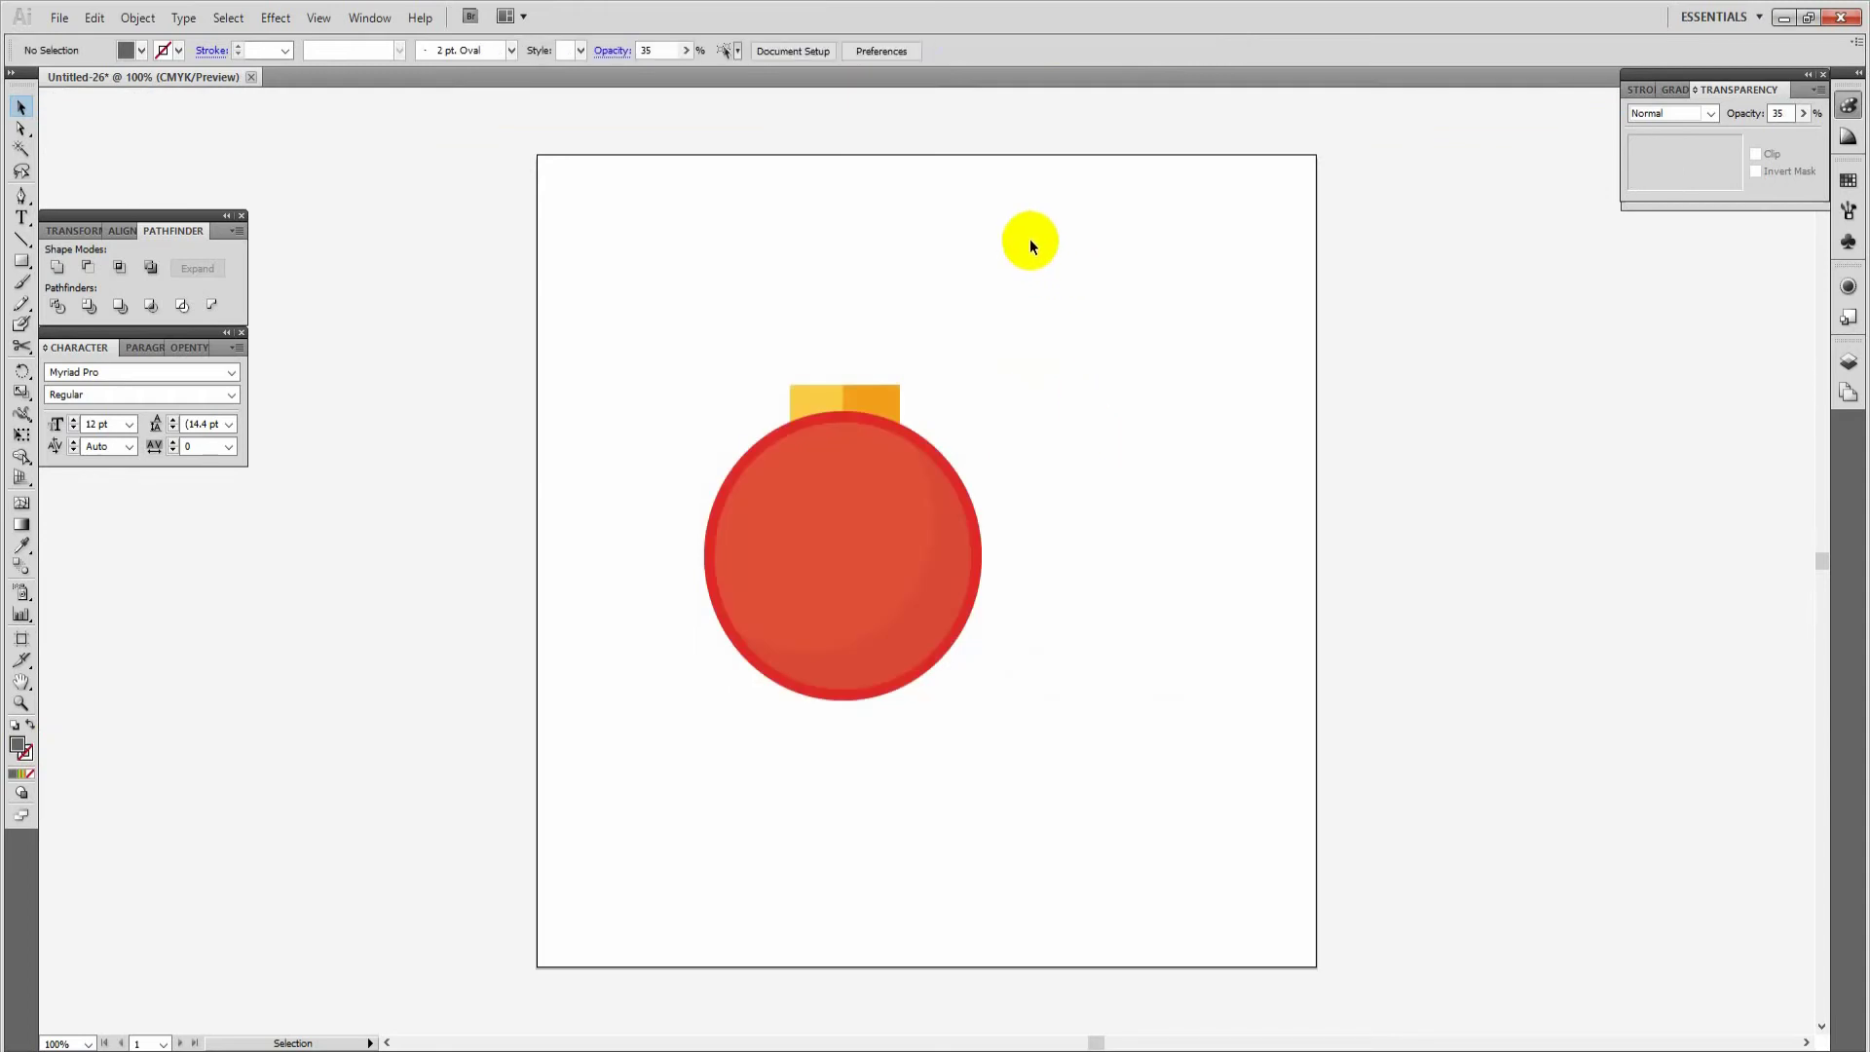
Draw a curved dark grey stem about 41 px wide and 99 px high rising from the cap with the Pen tool
left_click(21, 198)
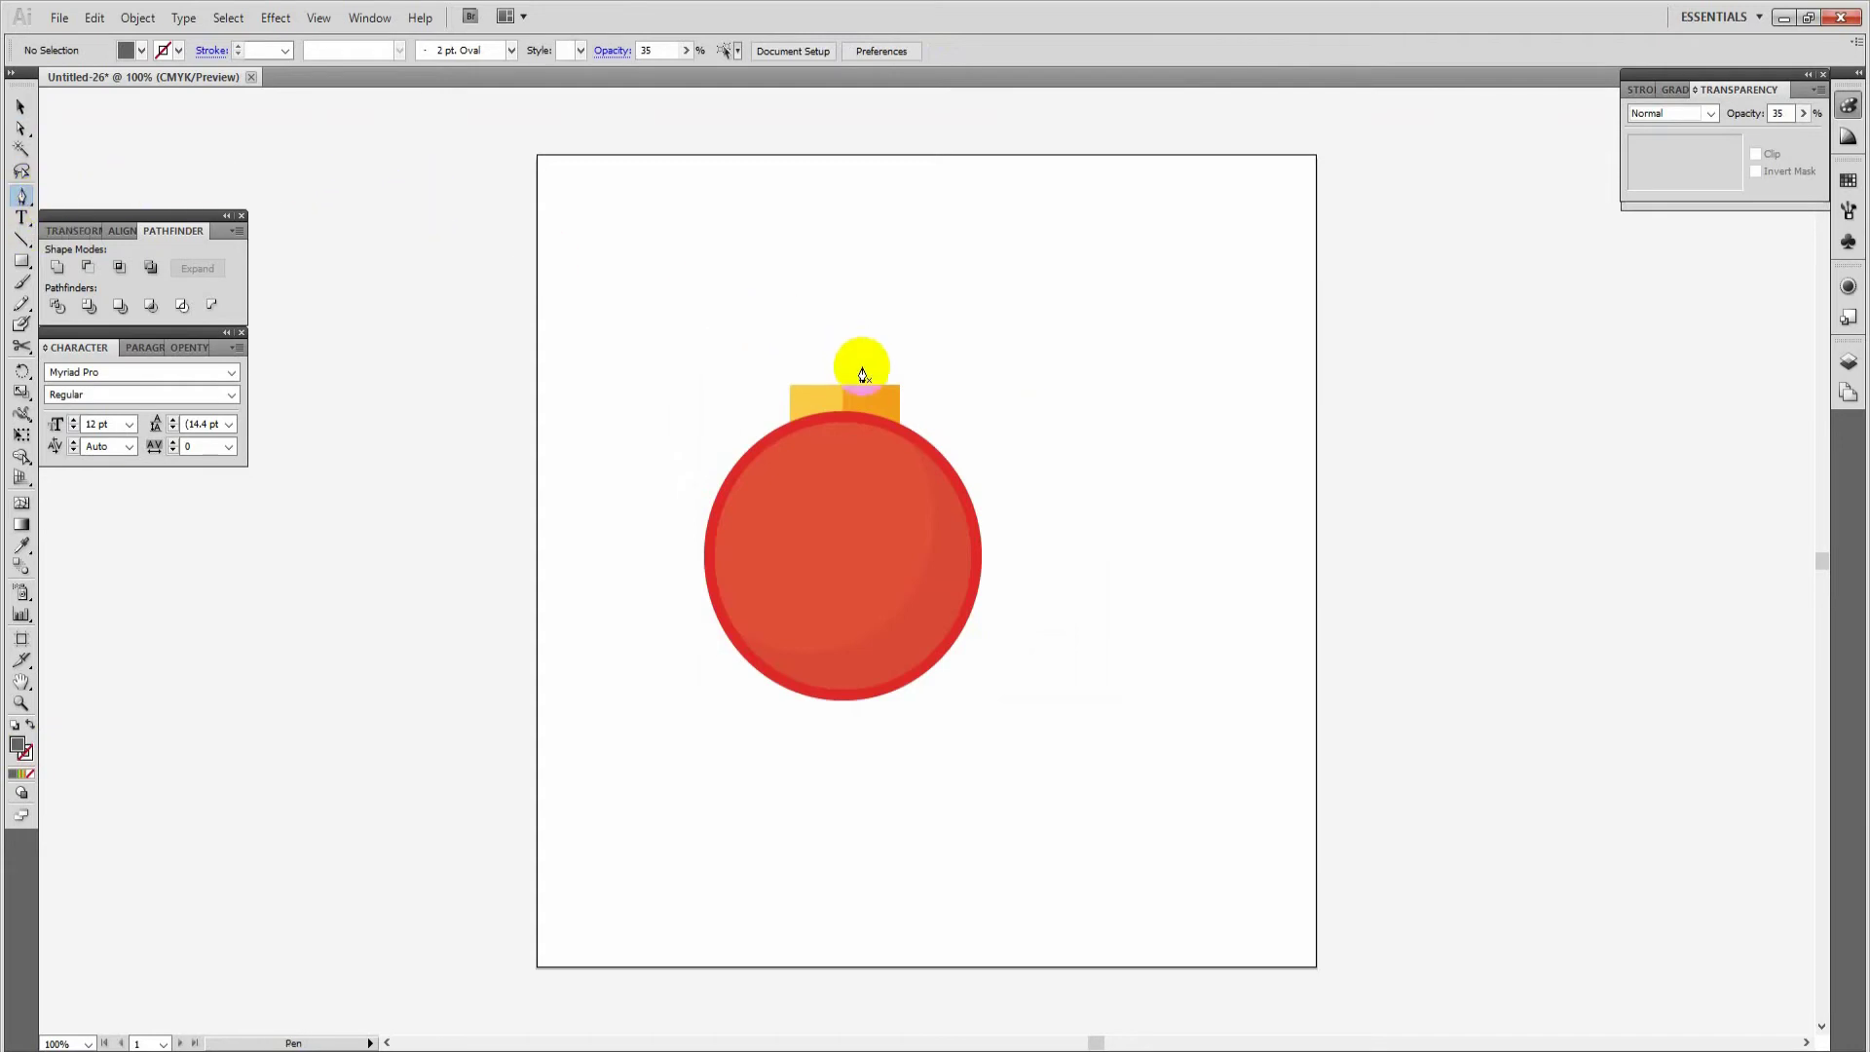
left_click_drag(843, 388, 880, 298)
left_click_drag(860, 396, 959, 489)
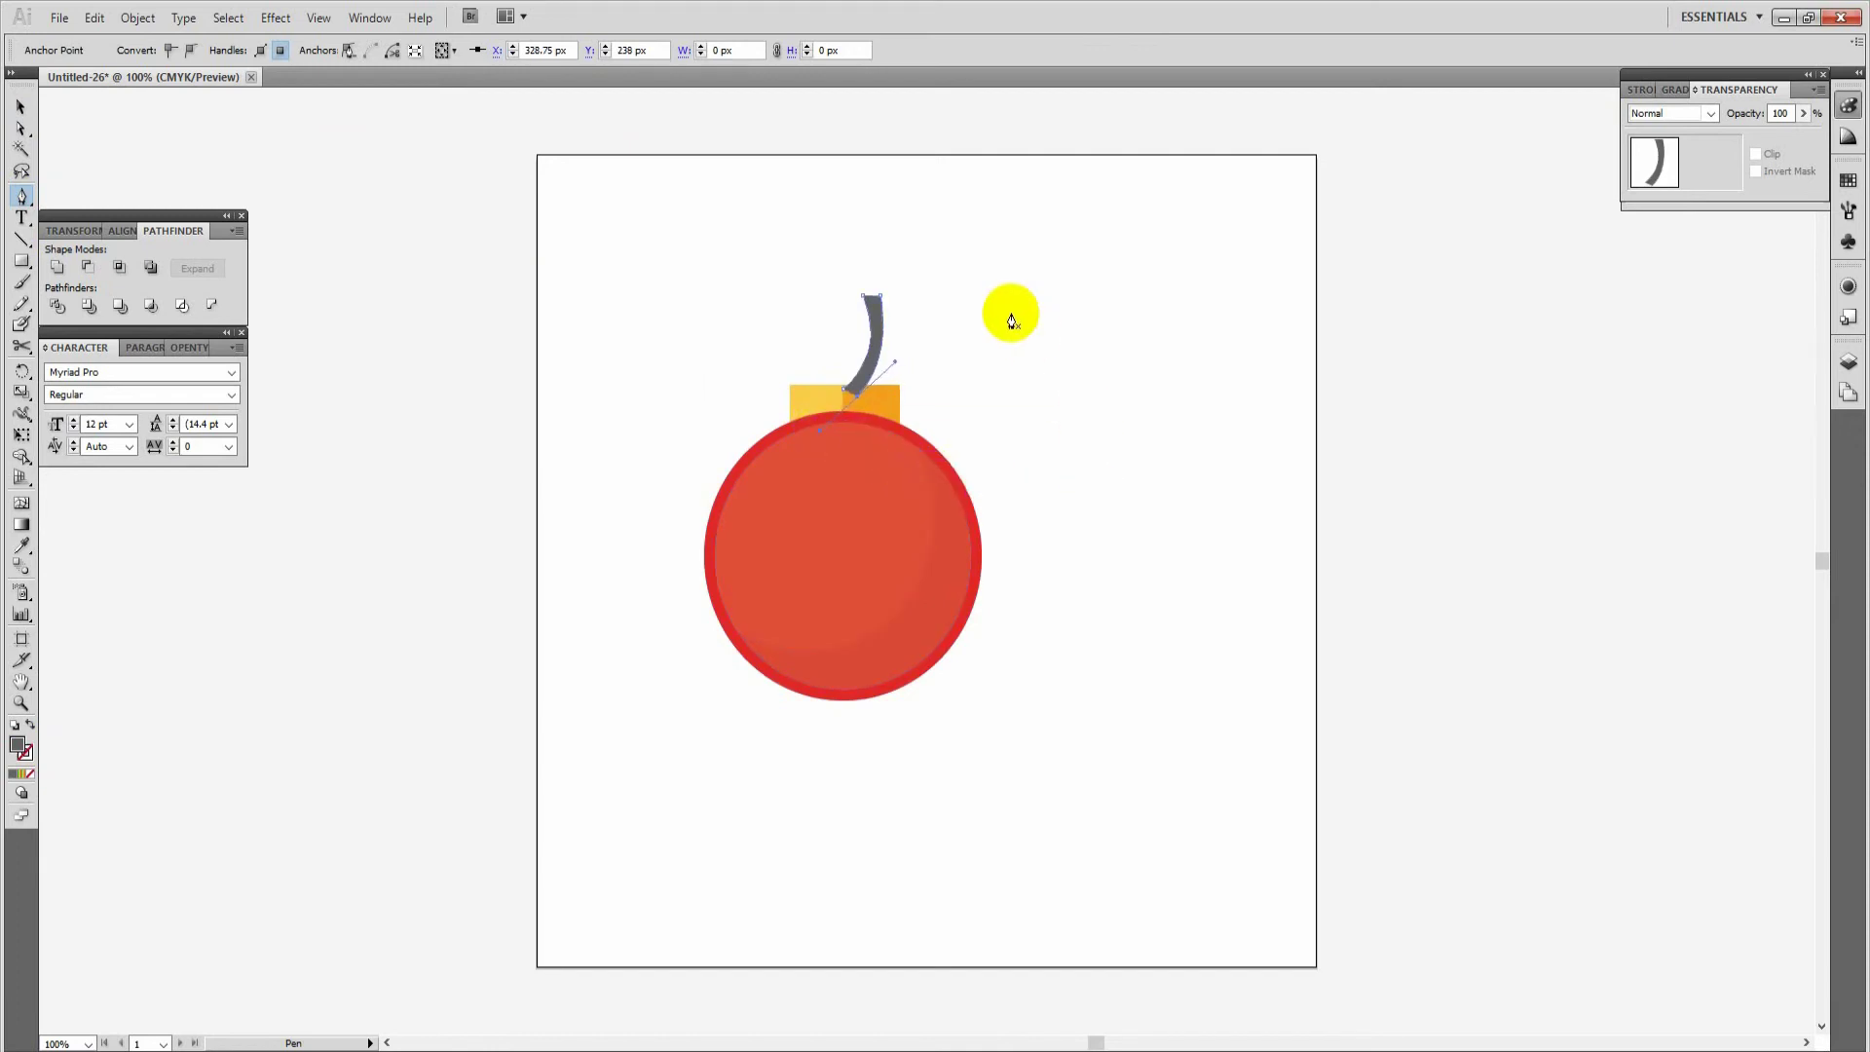
Shift the curved stem slightly left and send it behind the yellow cap
left_click(20, 106)
left_click(915, 397)
left_click_drag(883, 335, 873, 341)
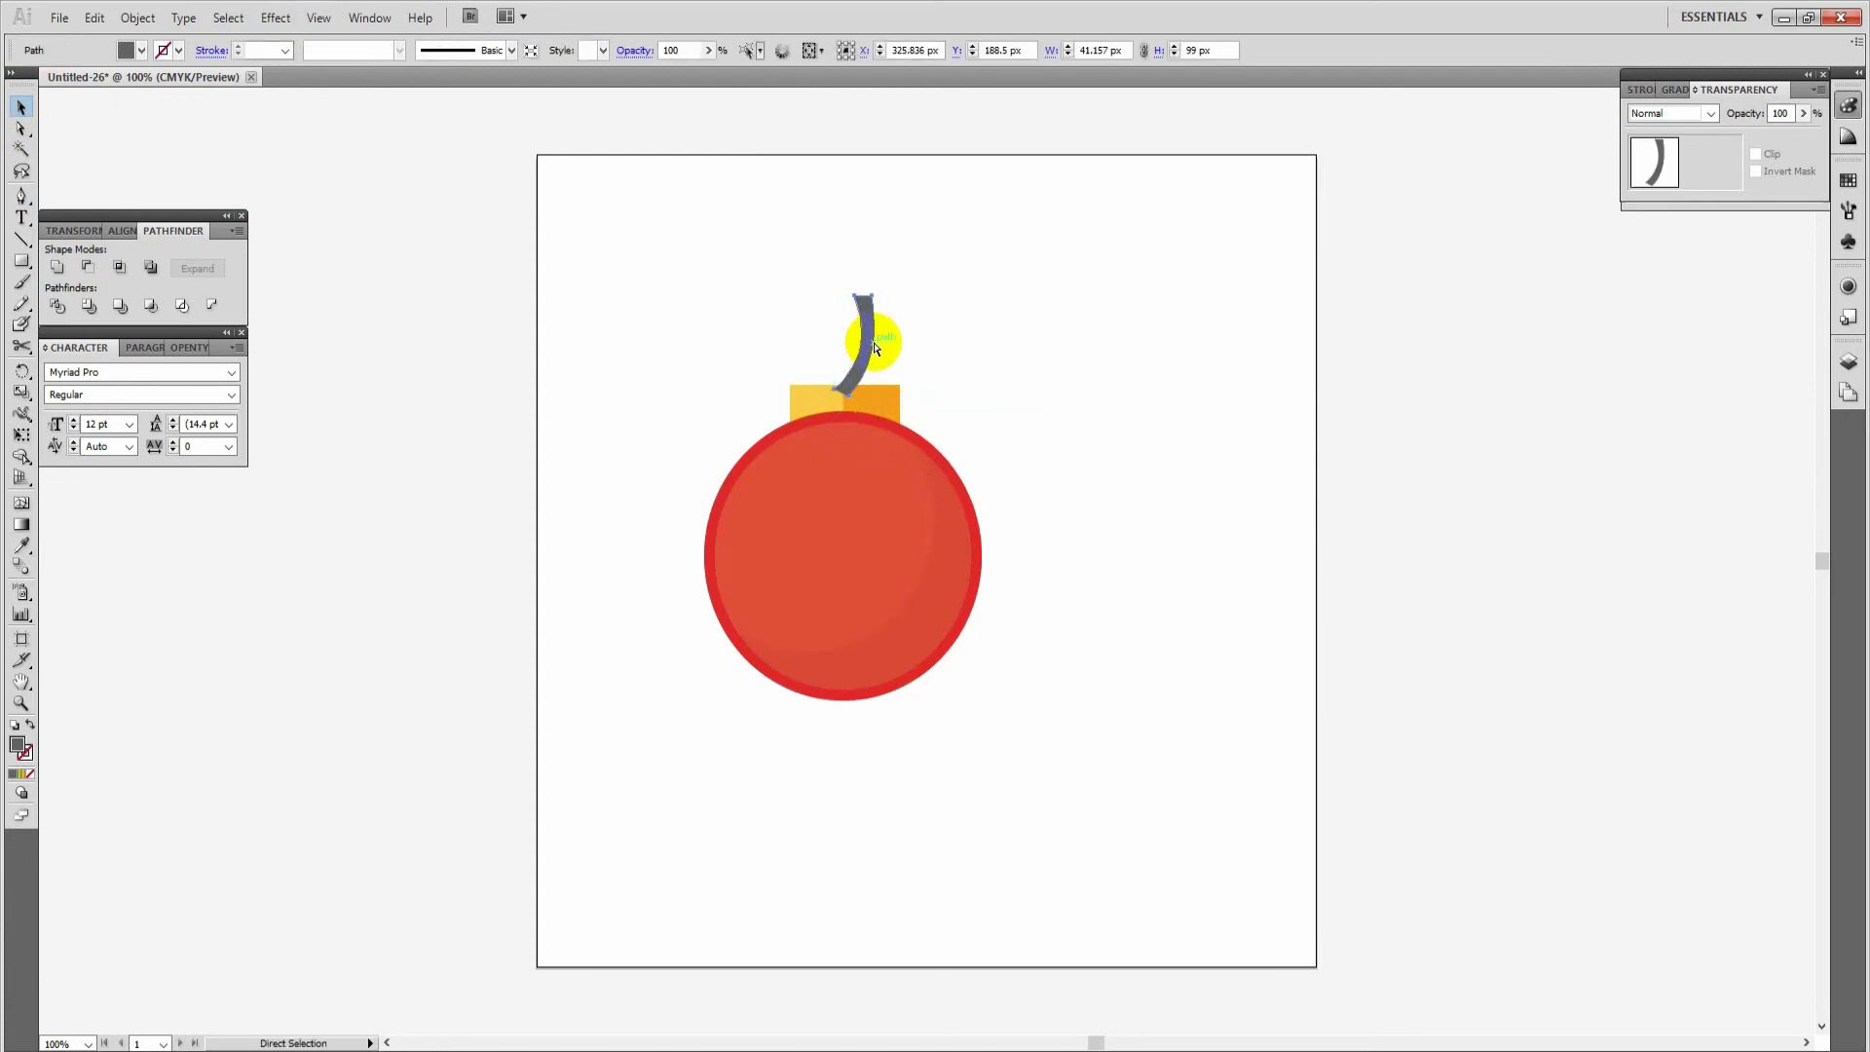
left_click_drag(874, 347, 876, 347)
left_click(885, 333)
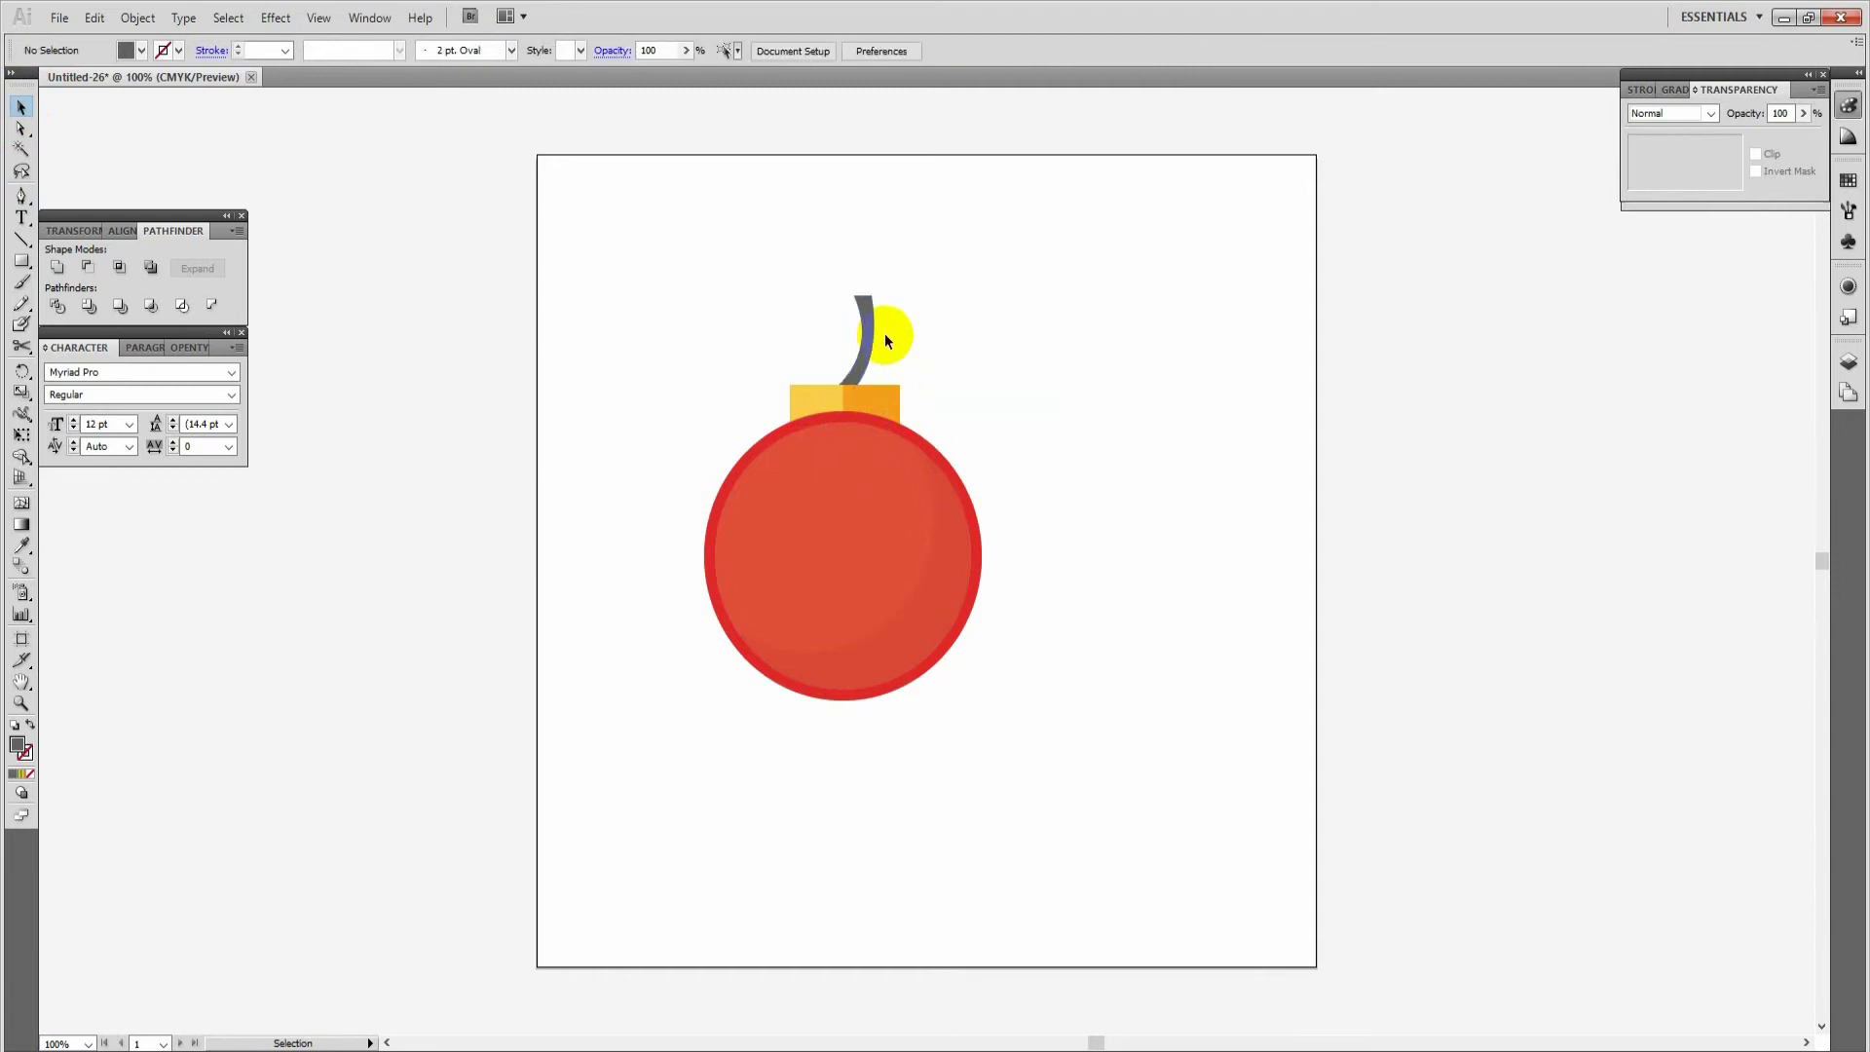
Draw a five-pointed star about 190 px wide beside the ornament and fill it with the artboard's white
left_click_drag(22, 261, 57, 349)
left_click_drag(1056, 347, 1122, 421)
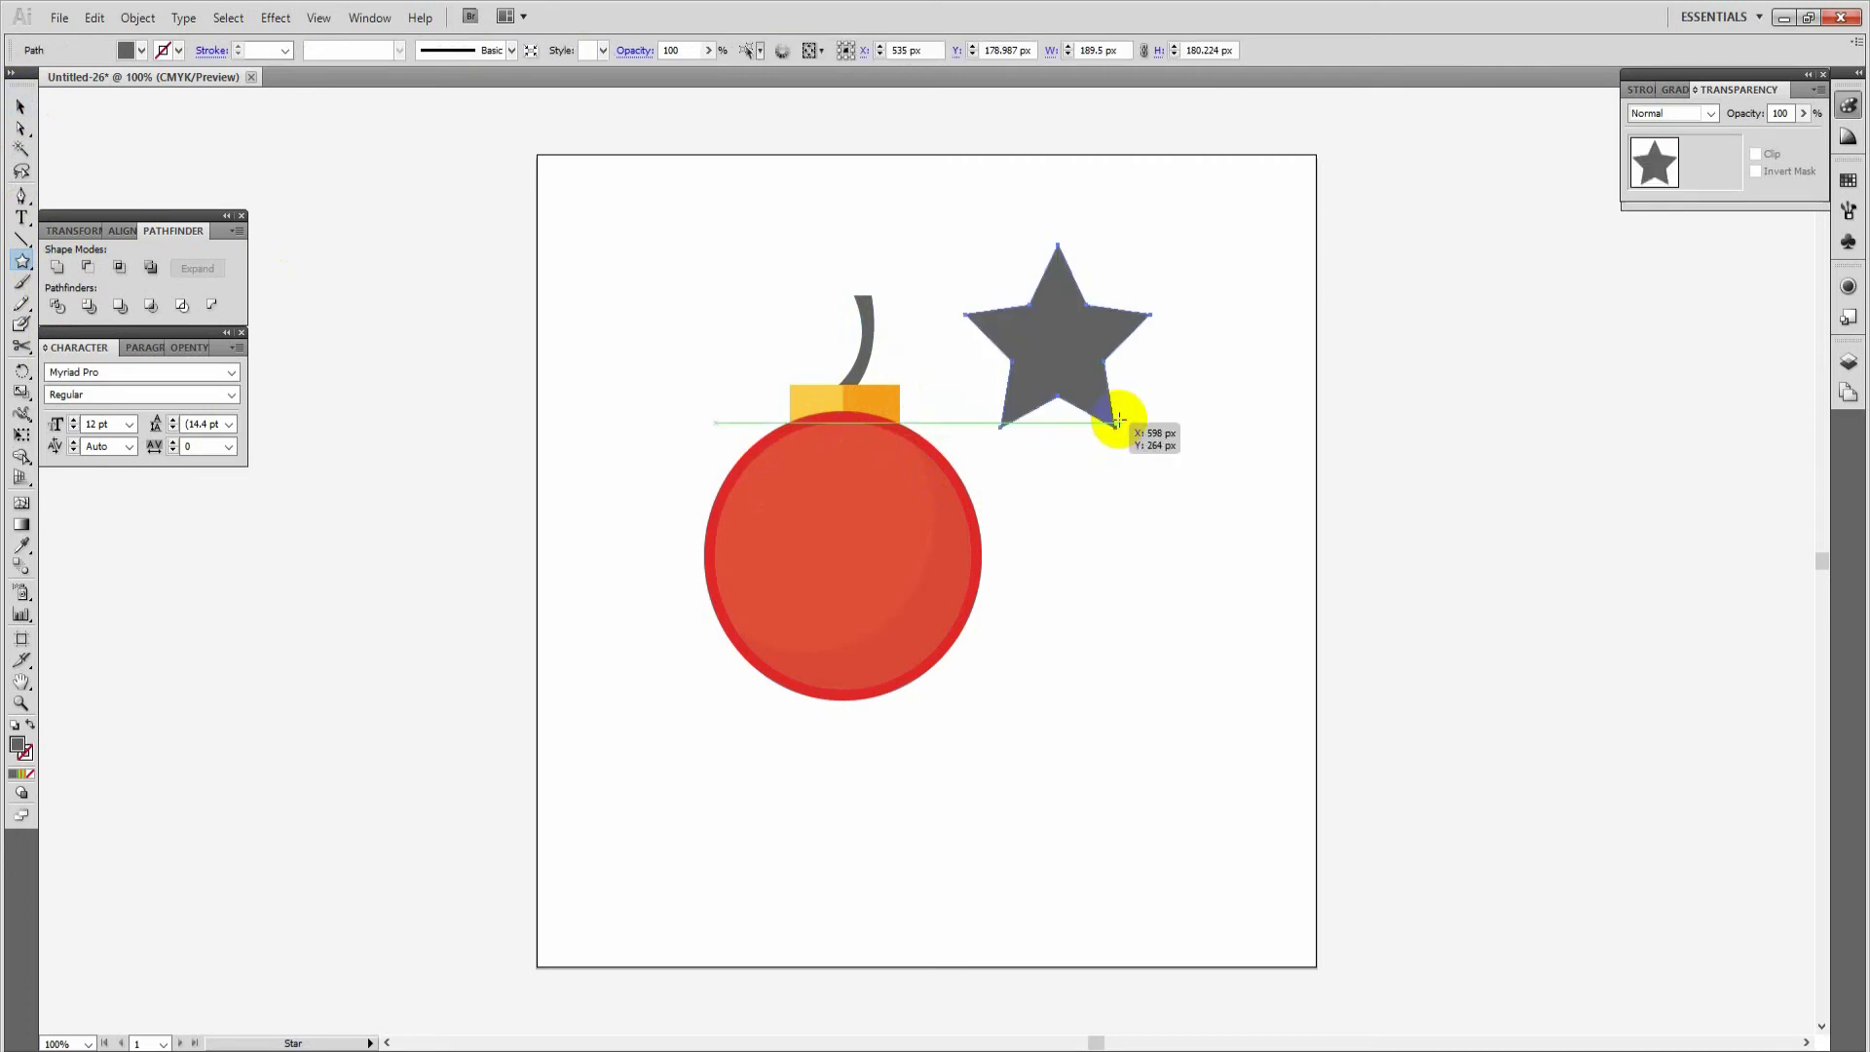
left_click(22, 545)
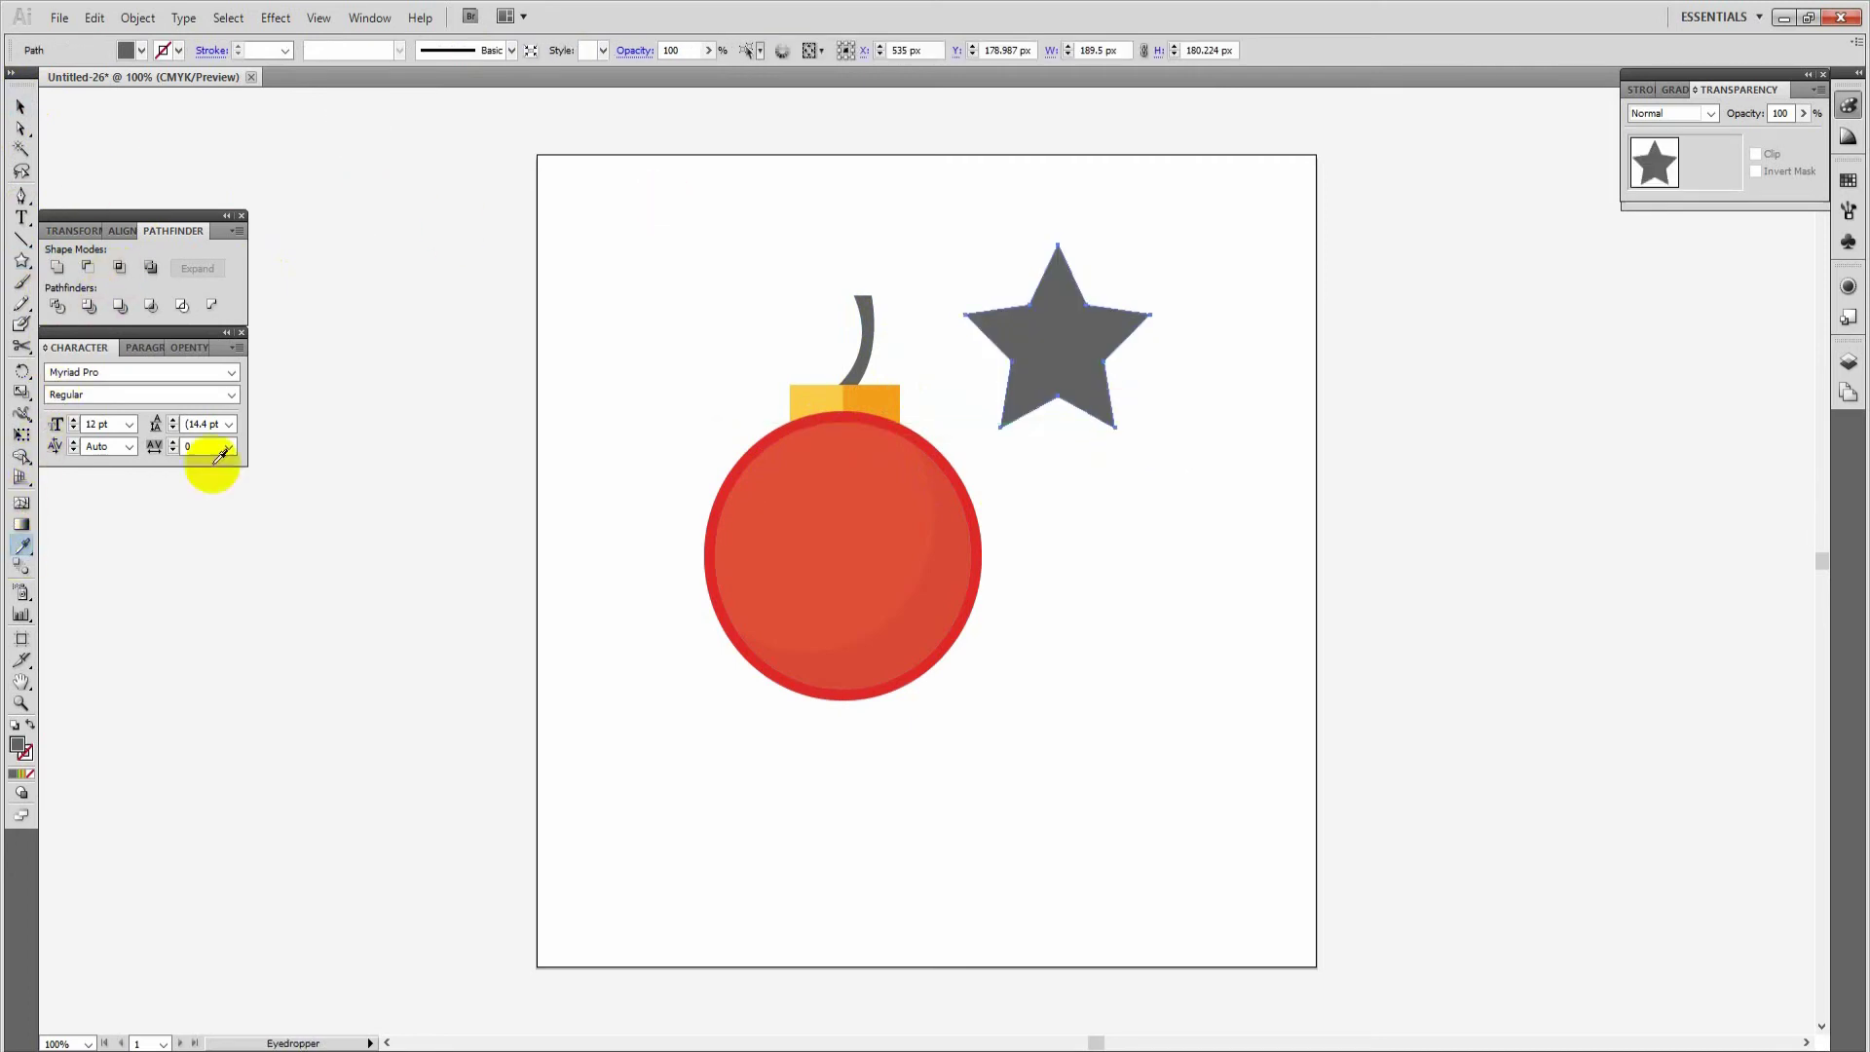
left_click(631, 255)
left_click(21, 106)
Centre the white star on the ornament's circle and scale it down around its centre
left_click_drag(1095, 365, 881, 578)
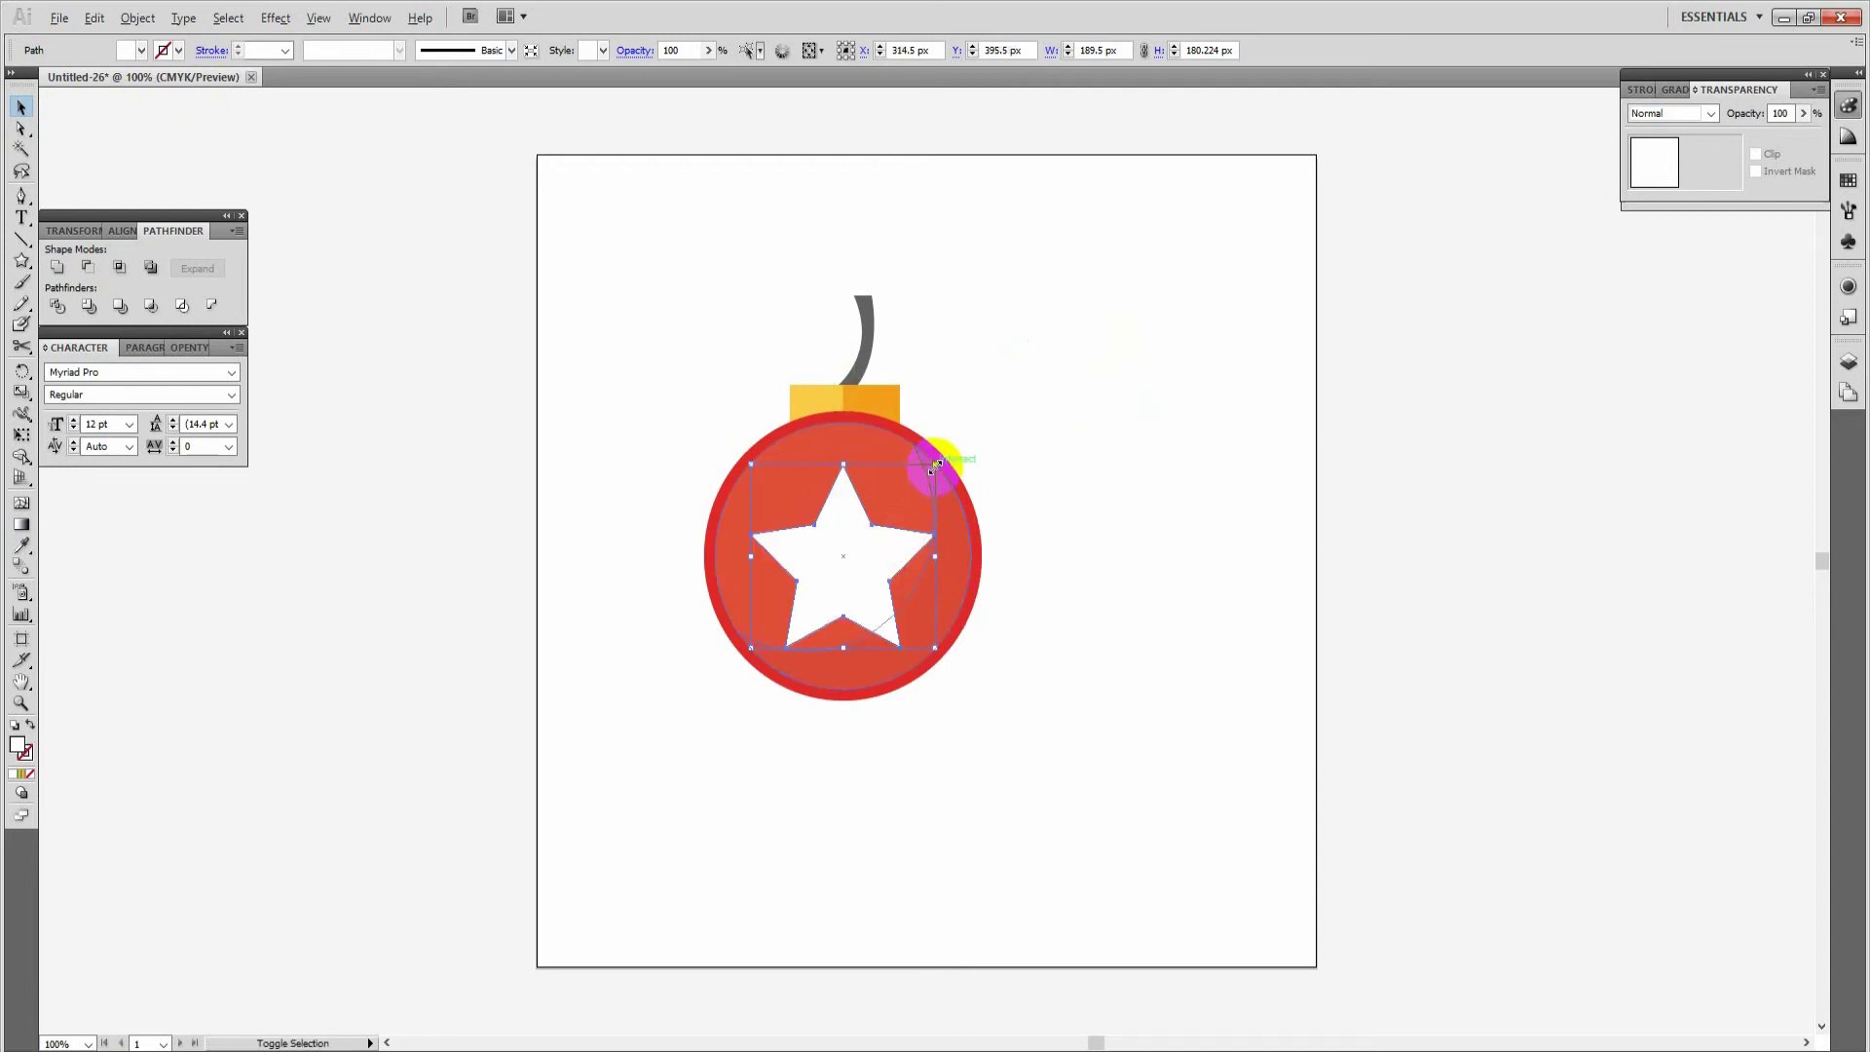
left_click(1022, 405)
Duplicate the white star in place and enlarge the copy around its centre to about 174 px wide
left_click(835, 500)
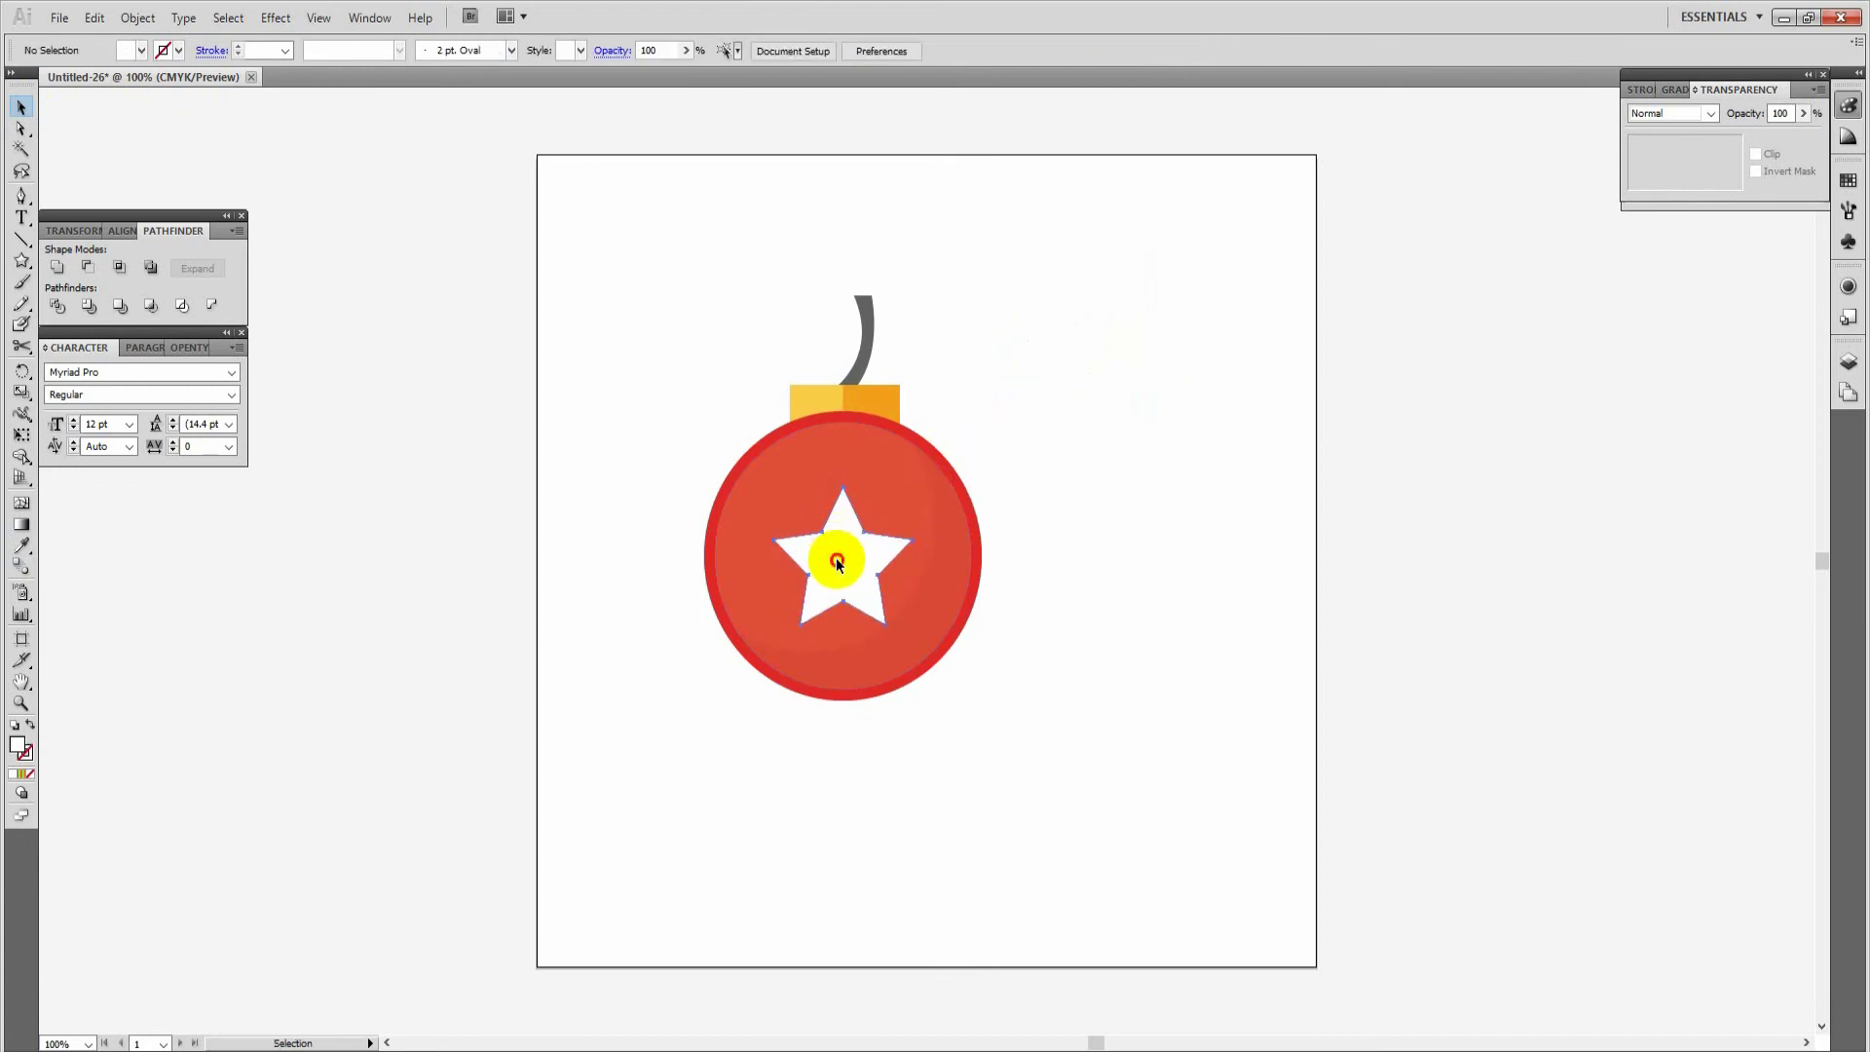
key("v")
left_click_drag(912, 623, 925, 638)
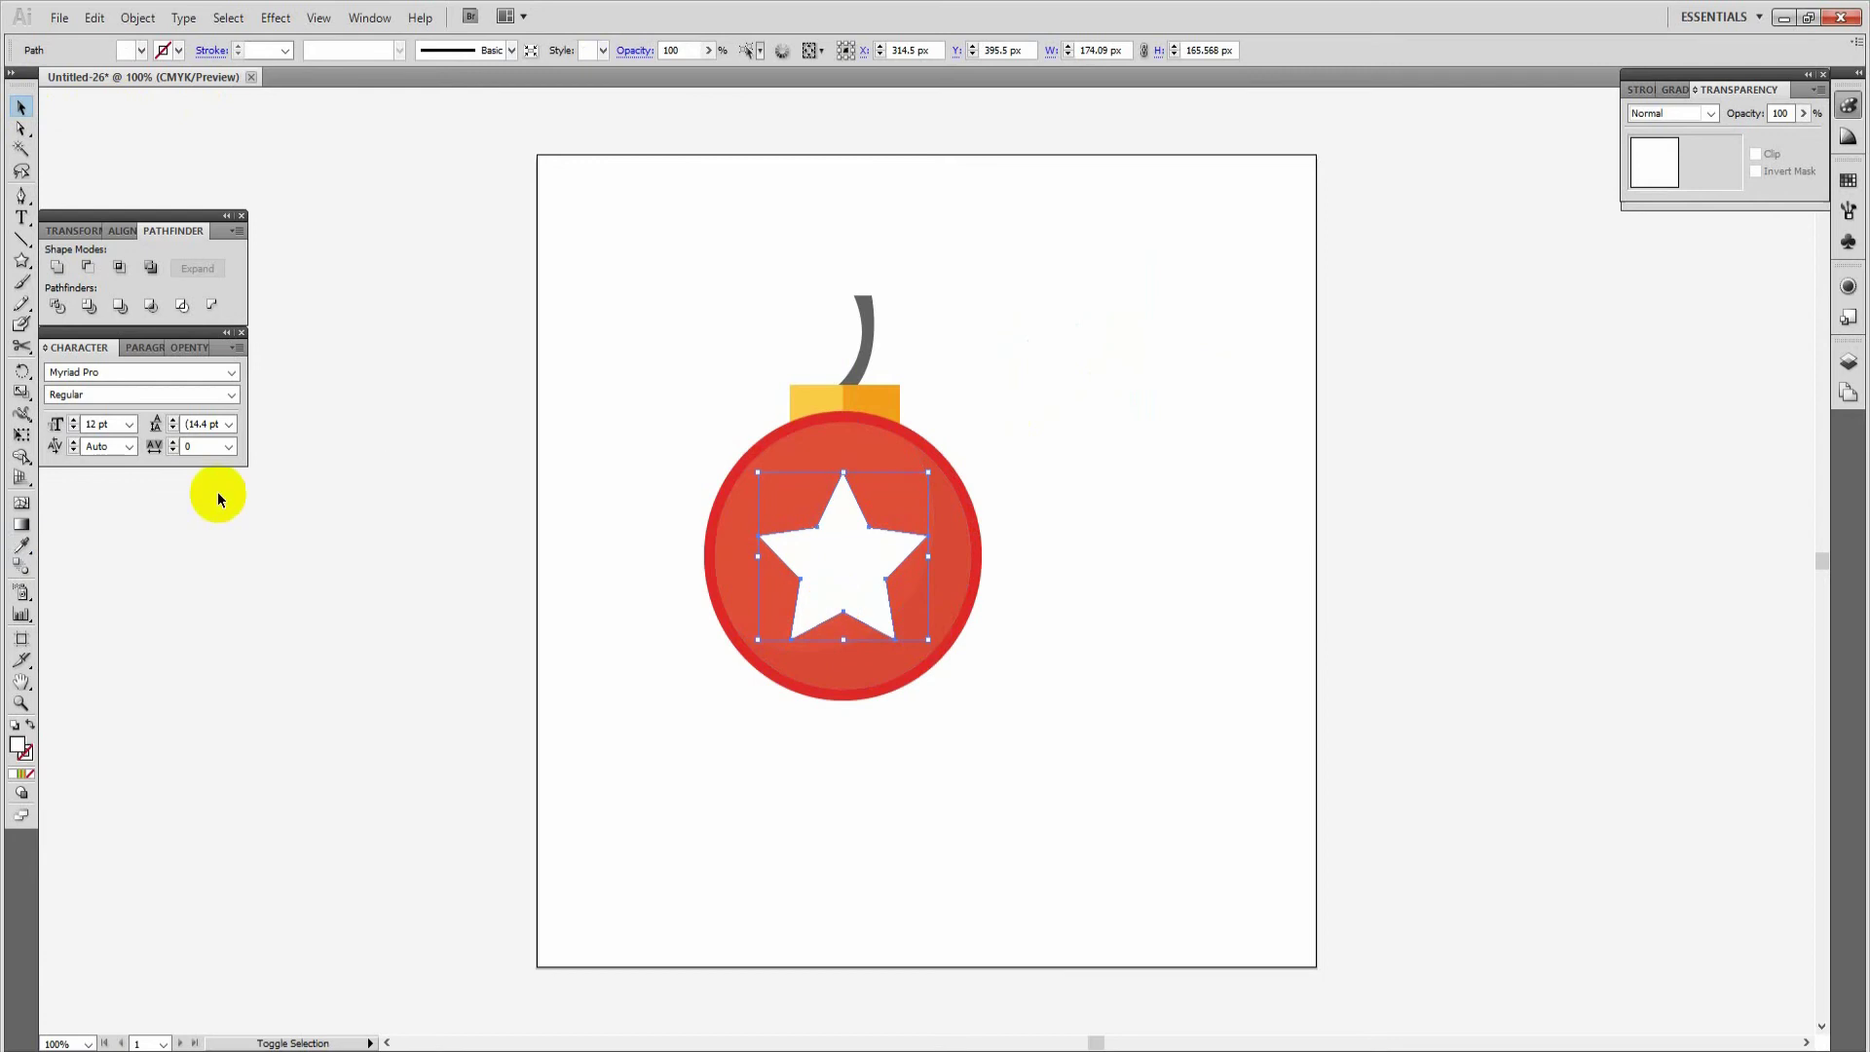
Fill the larger star with the rim's red and send it behind the white star as a border
left_click(21, 546)
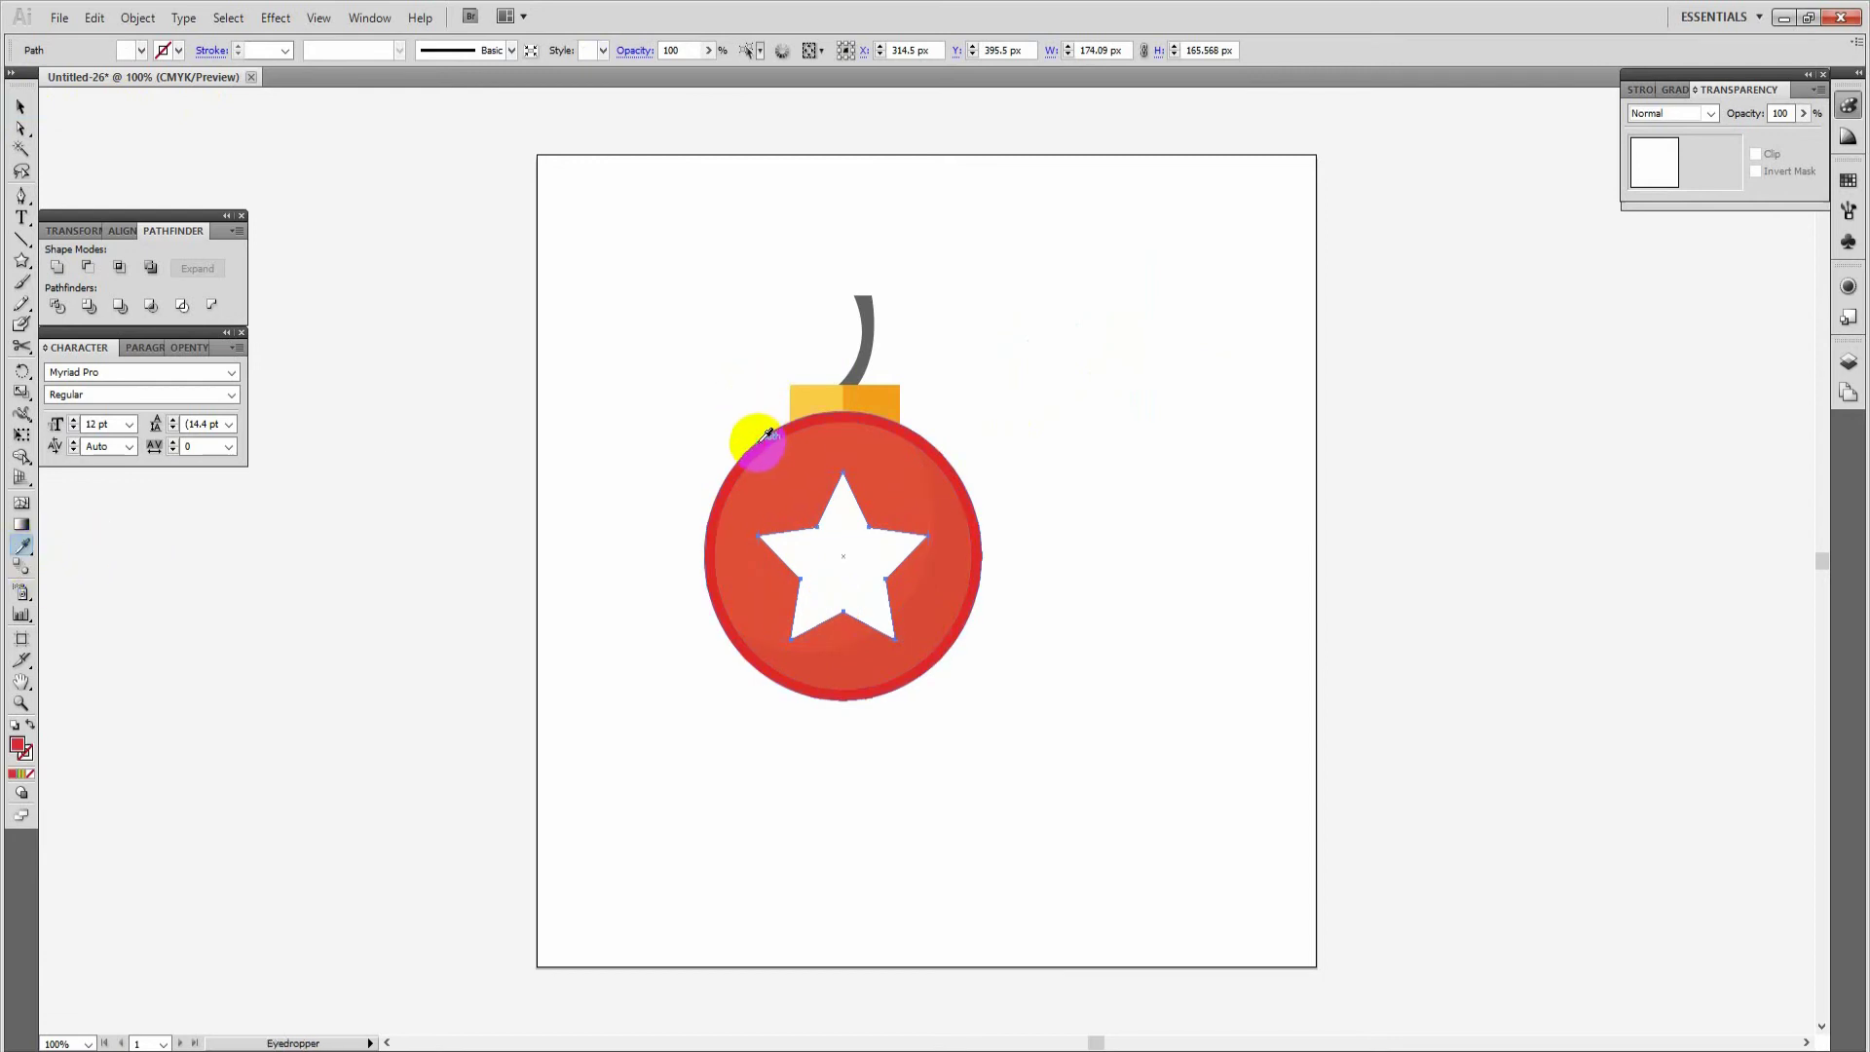
left_click(758, 440)
left_click(21, 107)
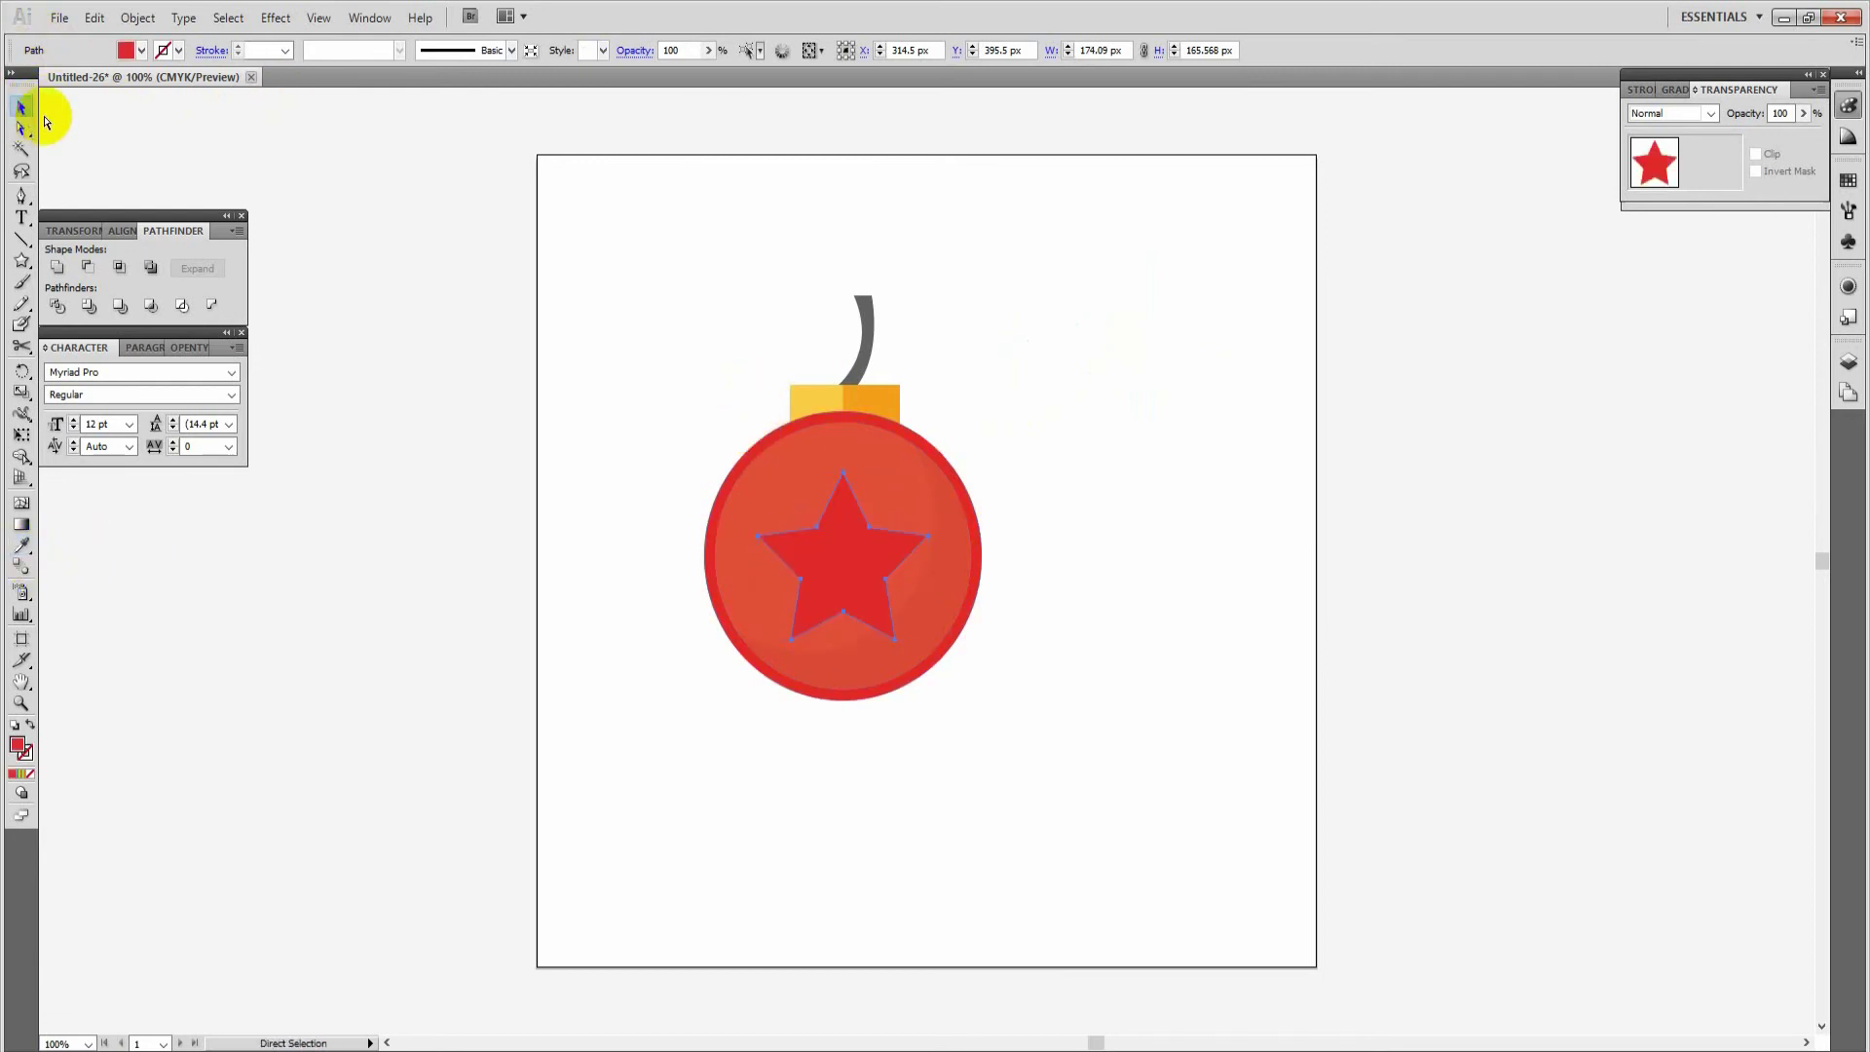
key("ctrl+z")
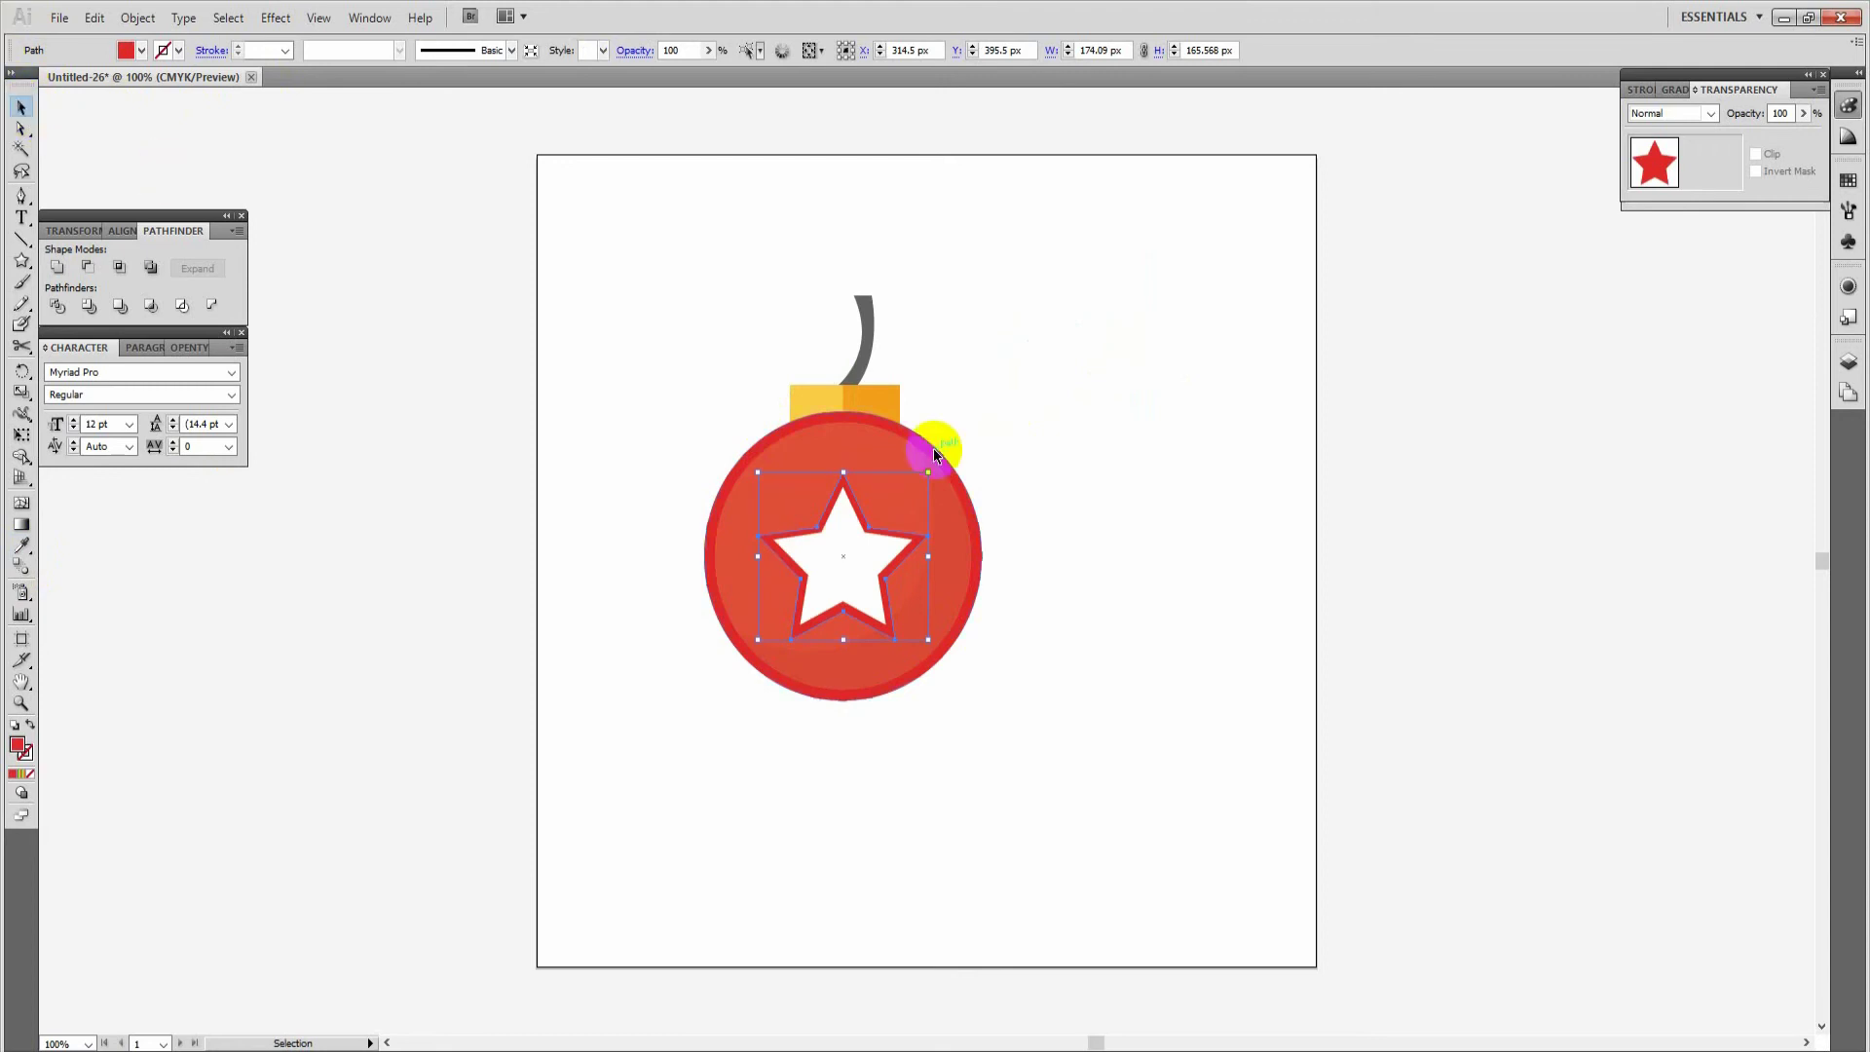
left_click(1019, 443)
Group all the ornament's parts and scale the group down proportionally to about 196 px wide
left_click_drag(721, 326, 1062, 752)
key("ctrl+g")
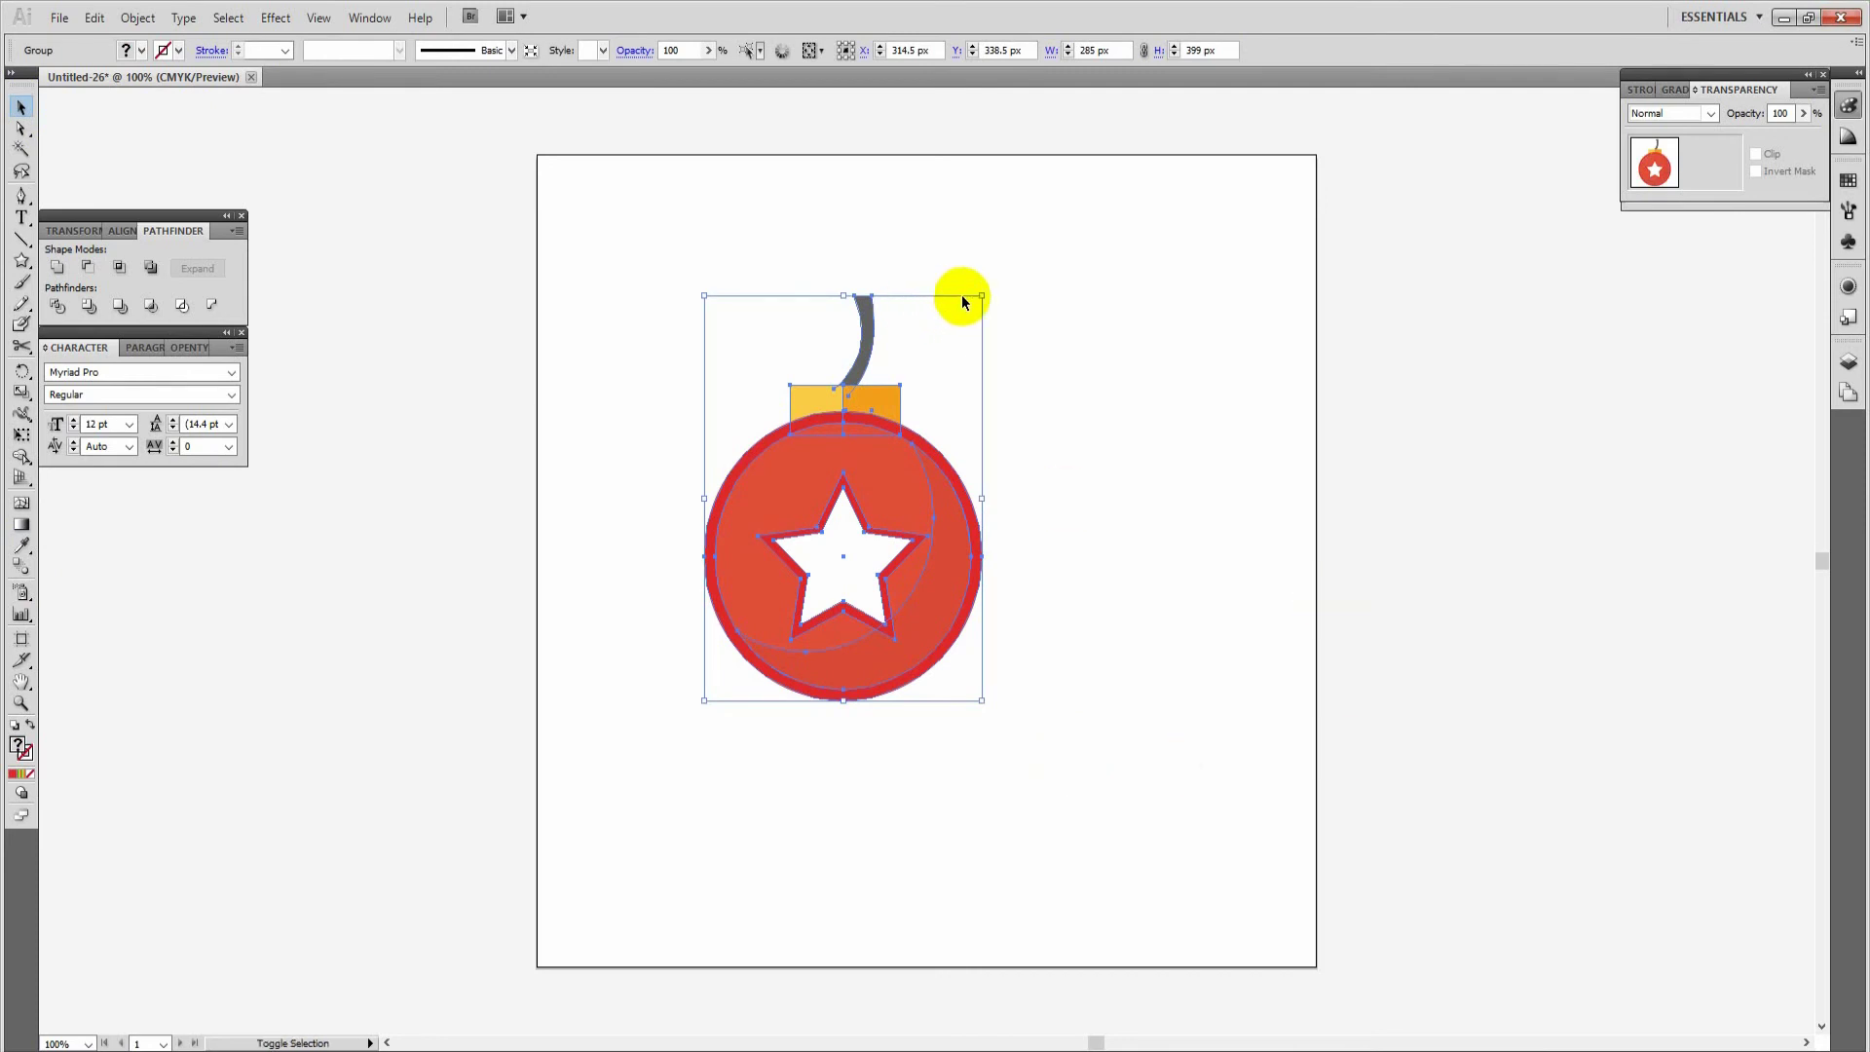
left_click_drag(980, 296, 953, 348)
Duplicate the ornament twice to make a horizontal row of three evenly spaced ornaments
left_click_drag(893, 495, 1236, 497)
key("a")
left_click(1229, 751)
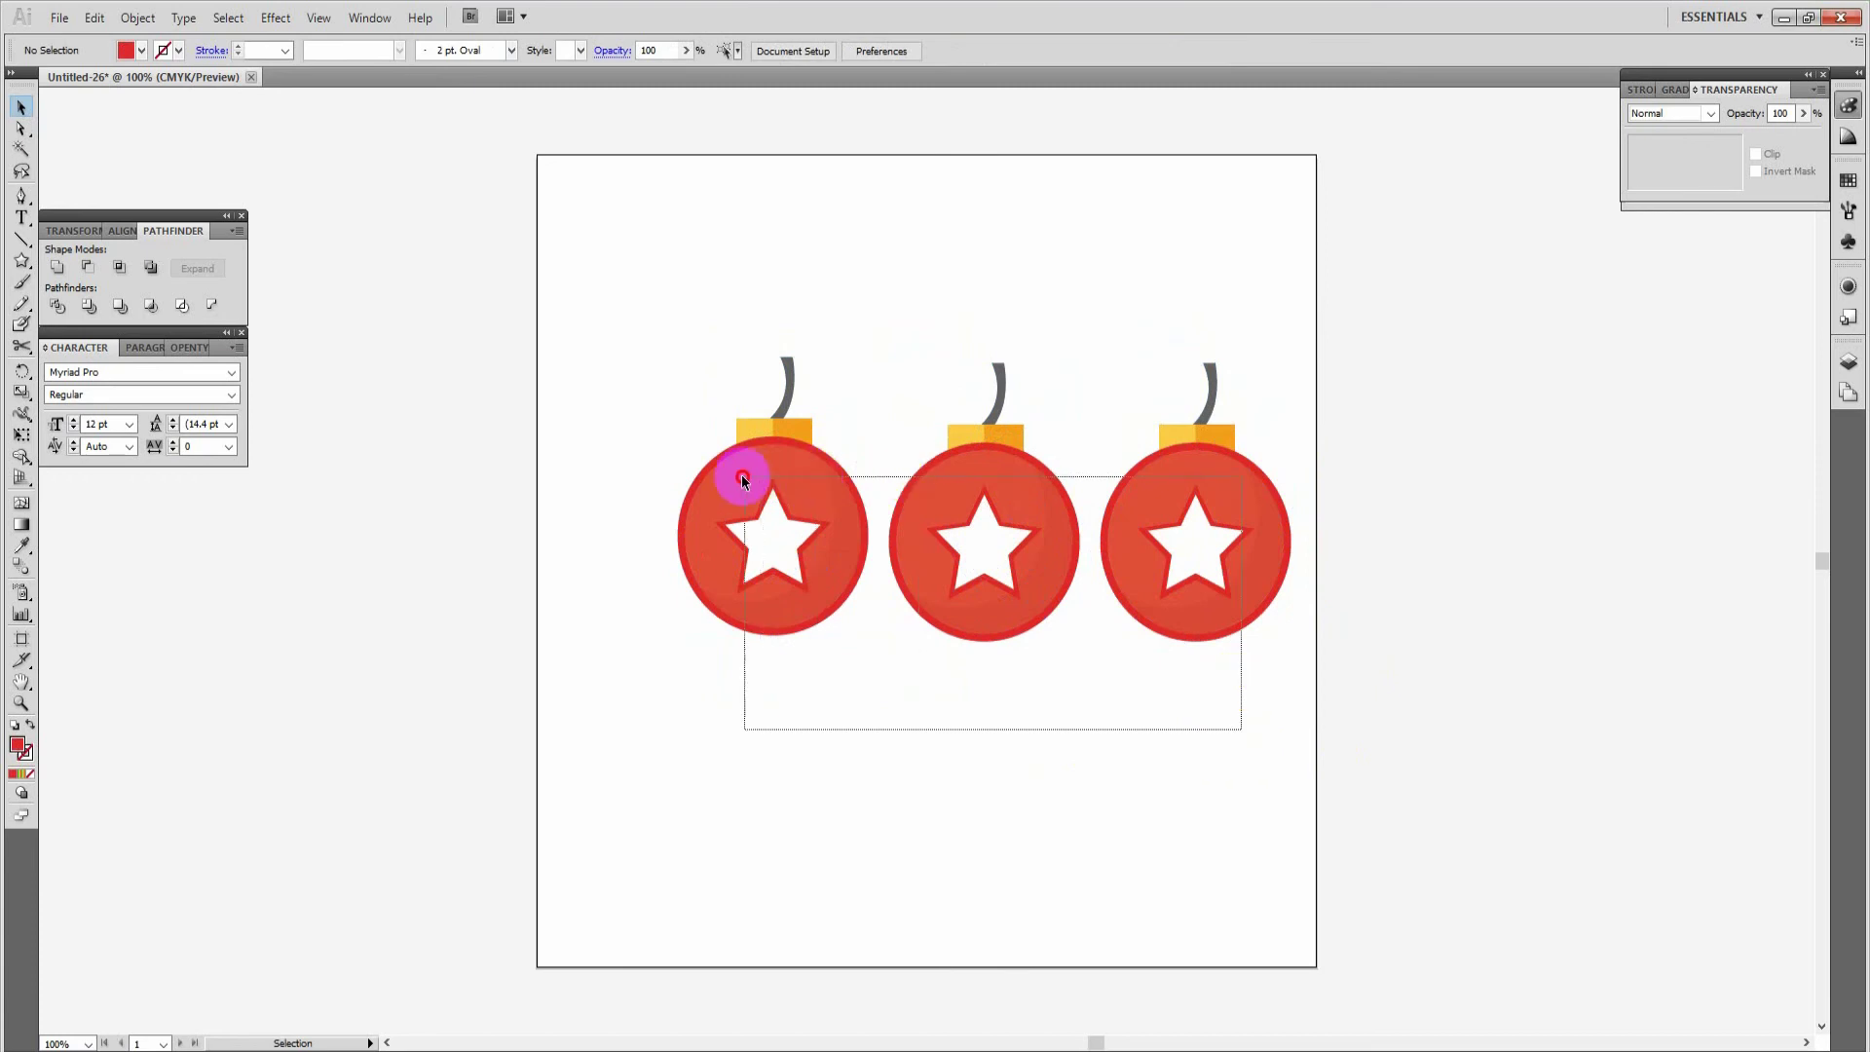
Select the three ornaments and centre them on the artboard at X 400 px and Y 400 px
left_click_drag(755, 477, 754, 477)
left_click(1155, 51)
type("400")
left_click(1247, 50)
type("400")
key("Return")
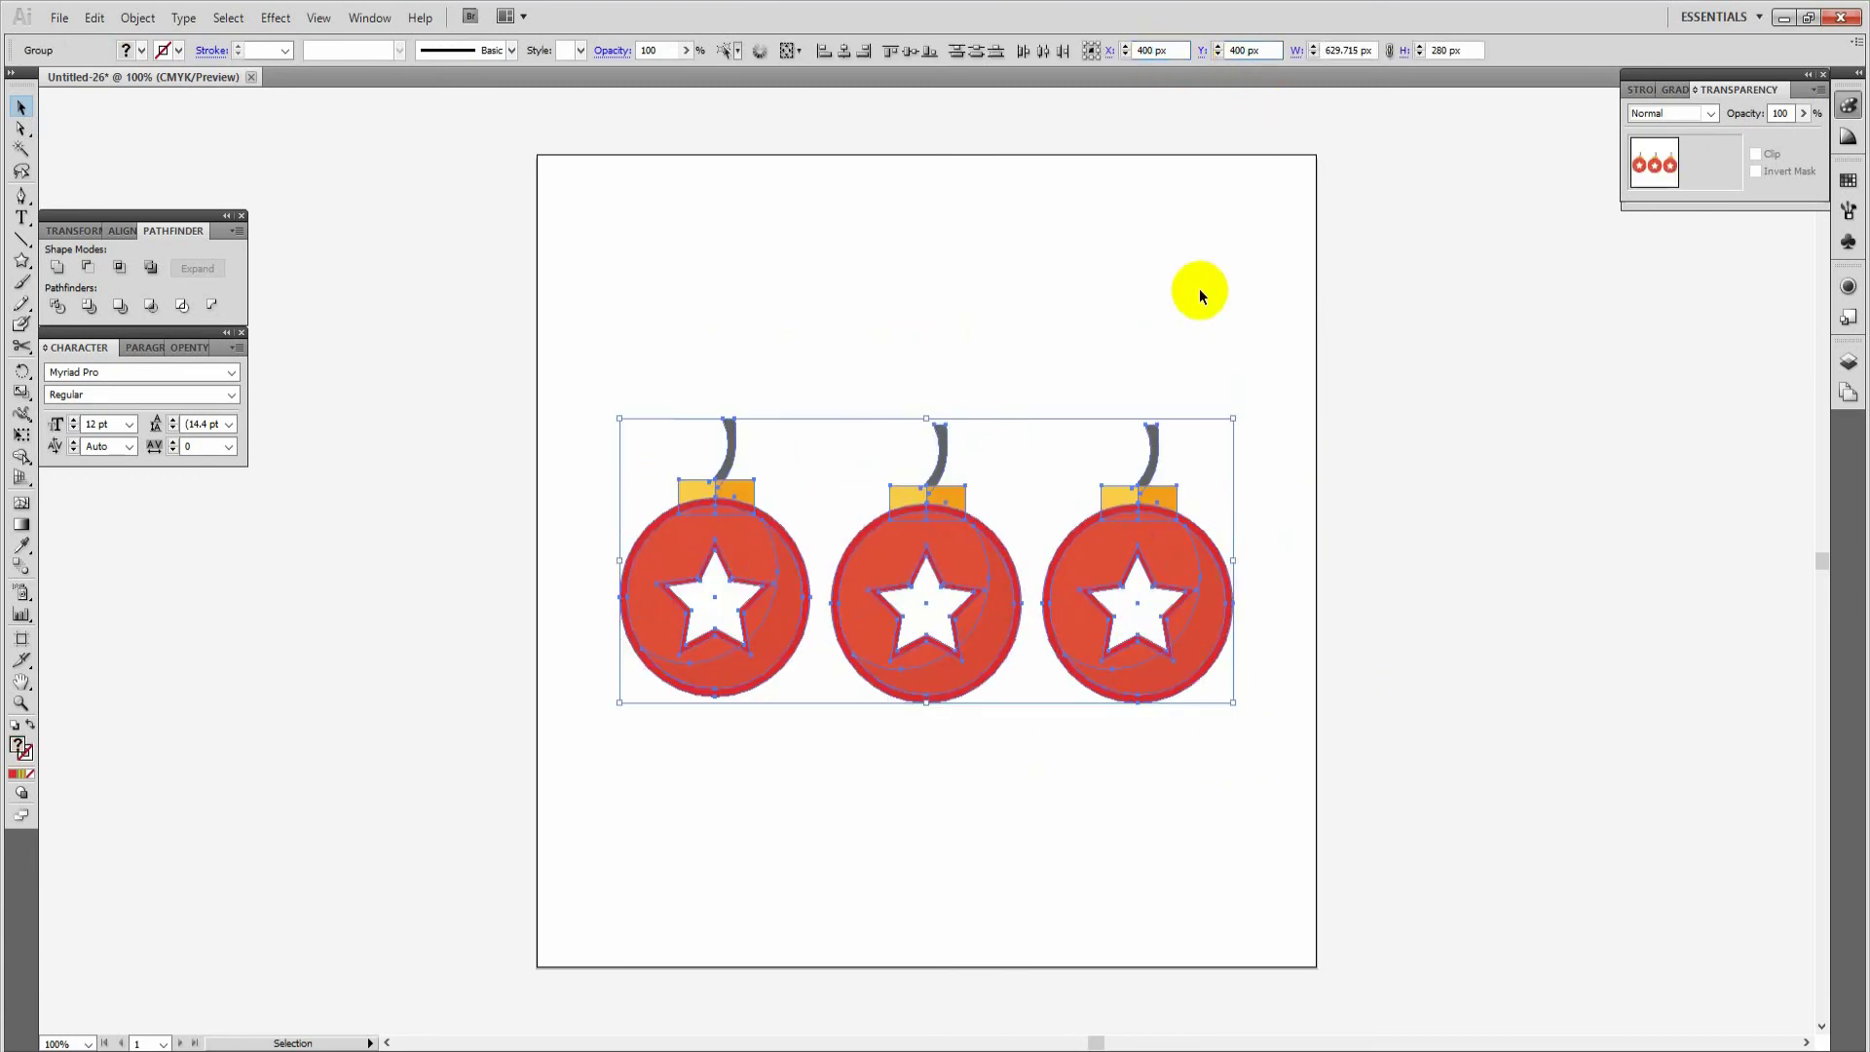
left_click(1029, 793)
Fill the middle ornament's base circle with green (#72CC23)
left_click(20, 127)
left_click(861, 533)
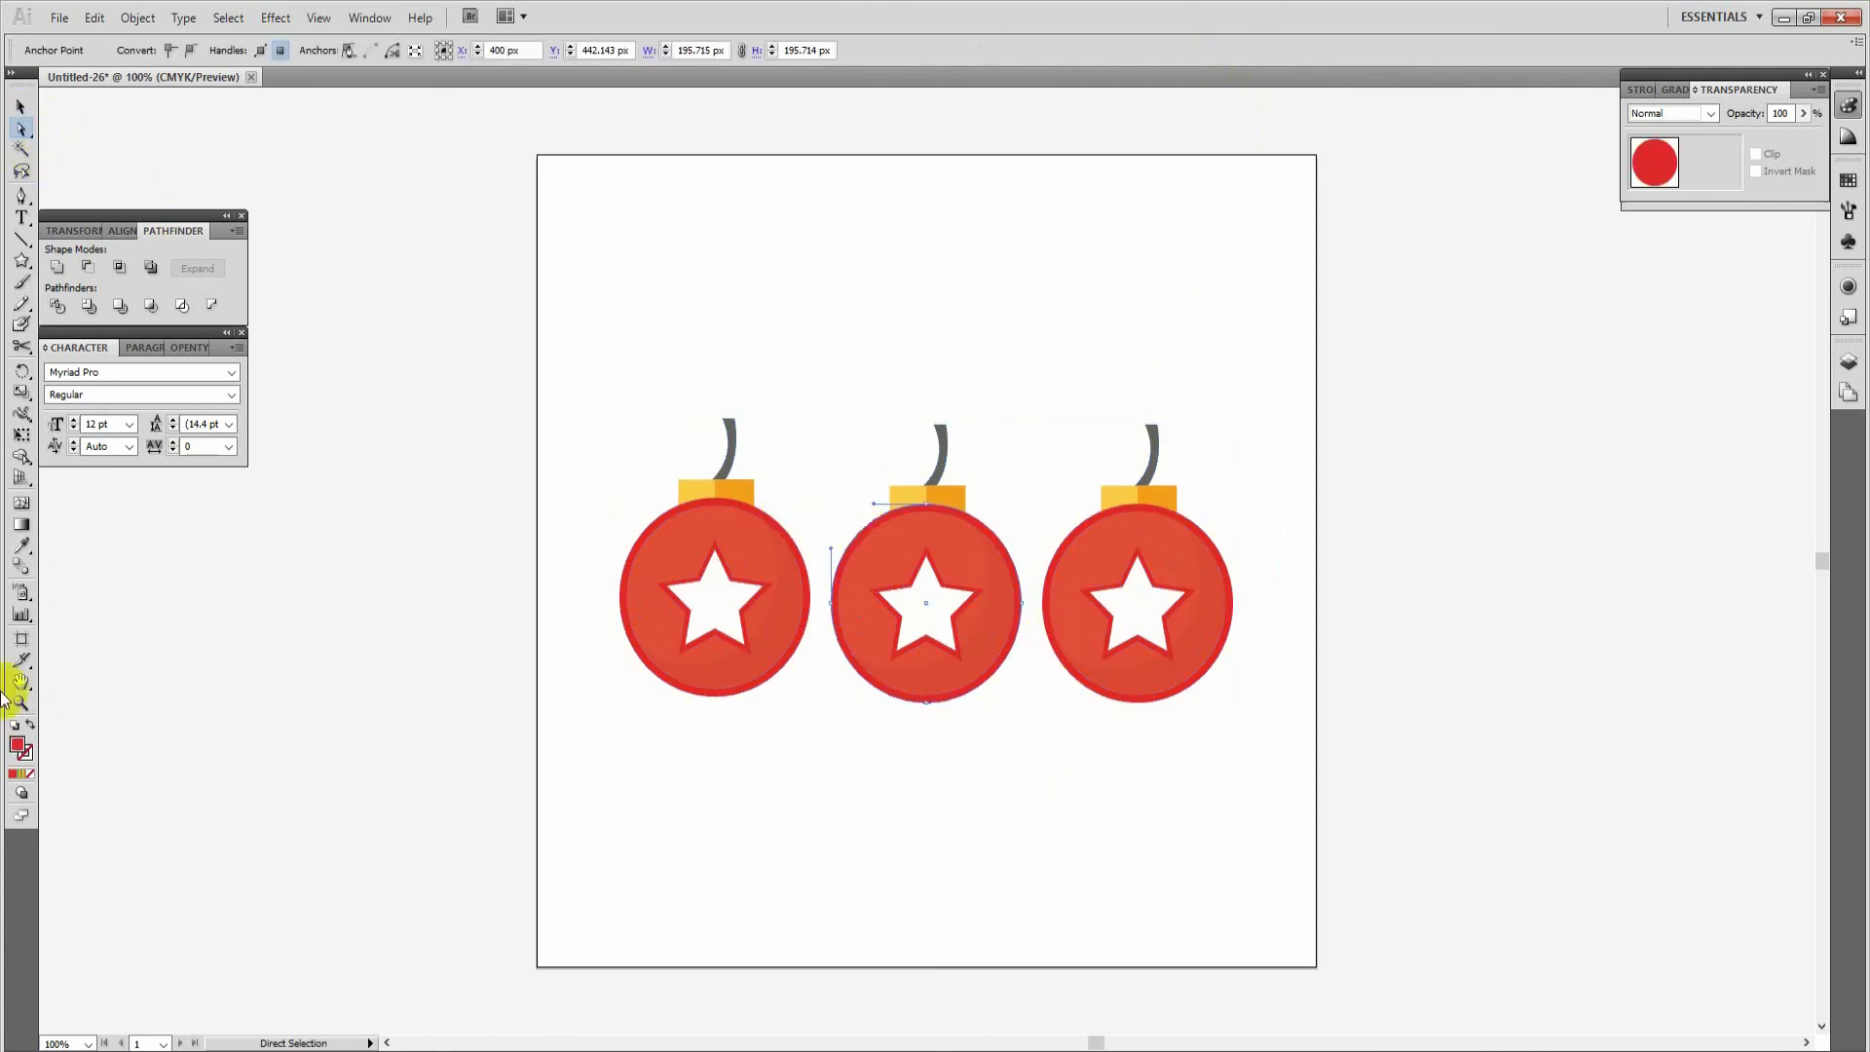
double_click(16, 745)
left_click_drag(959, 541, 964, 601)
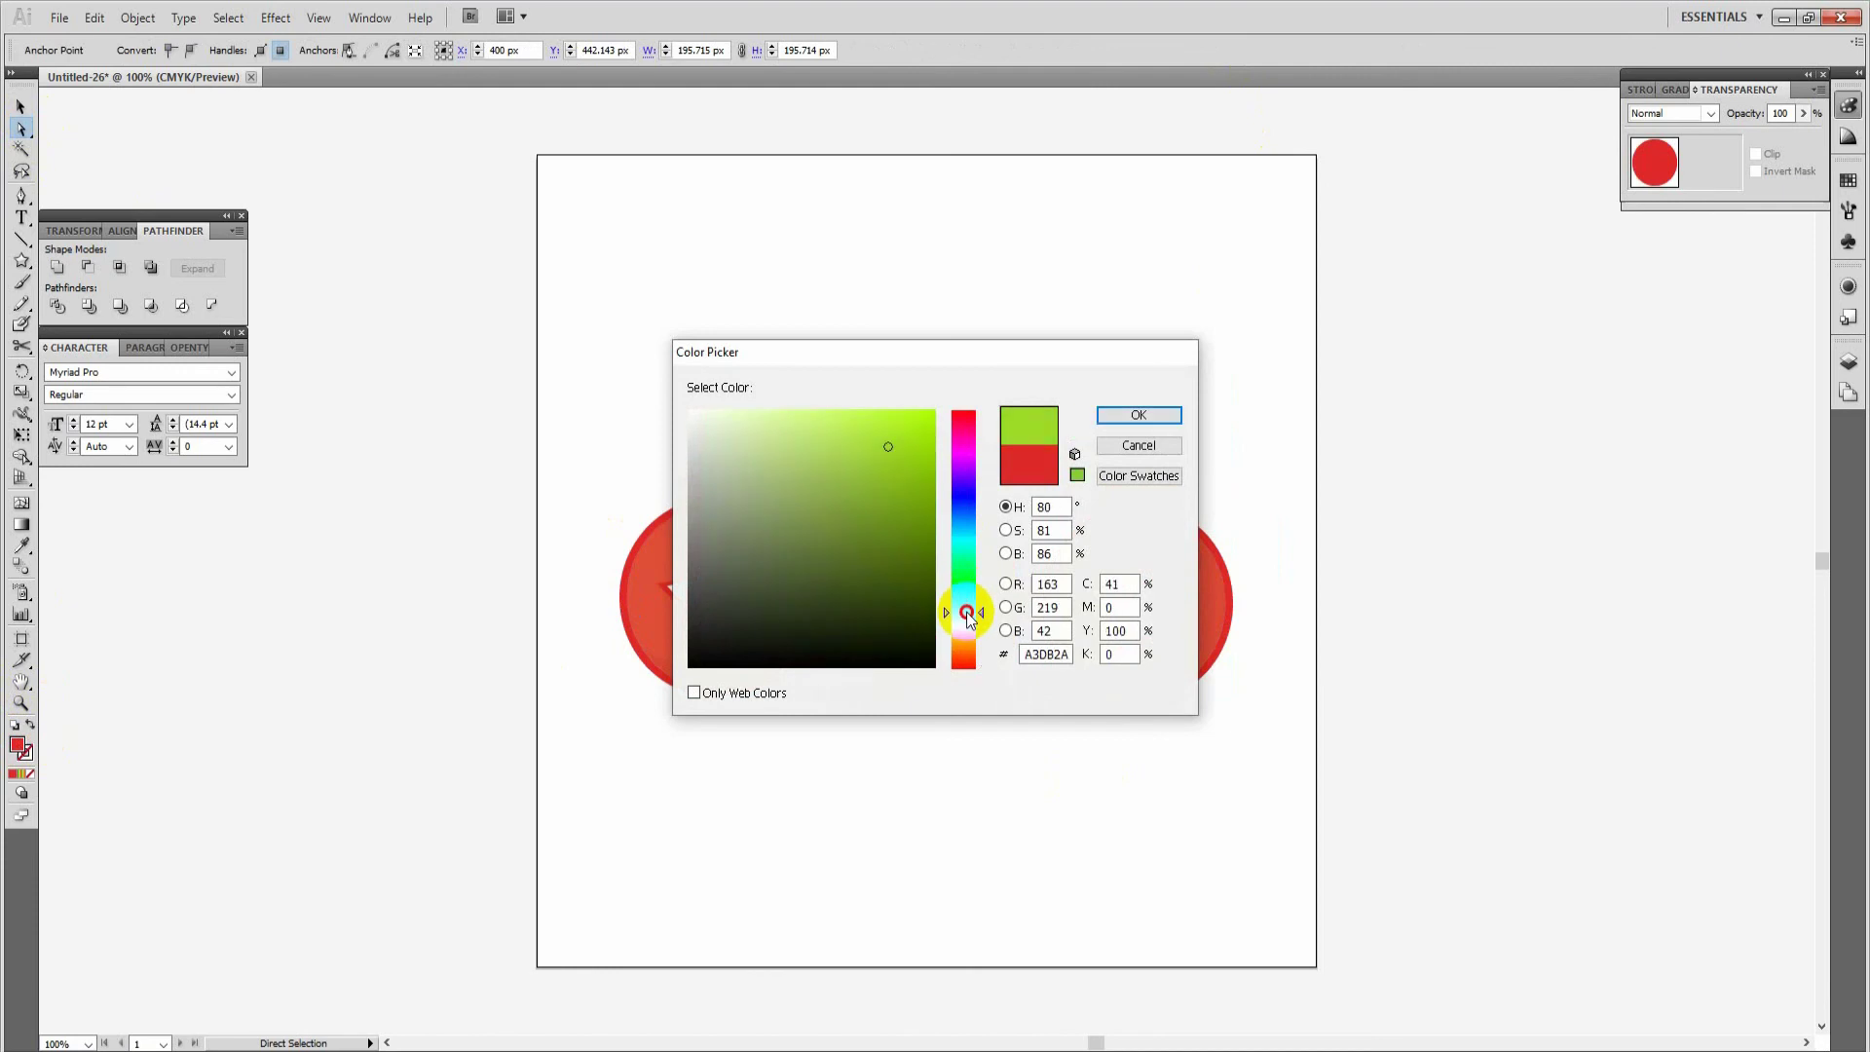
mouse_move(901, 516)
left_mouse_down()
mouse_move(877, 471)
mouse_move(894, 460)
left_mouse_up()
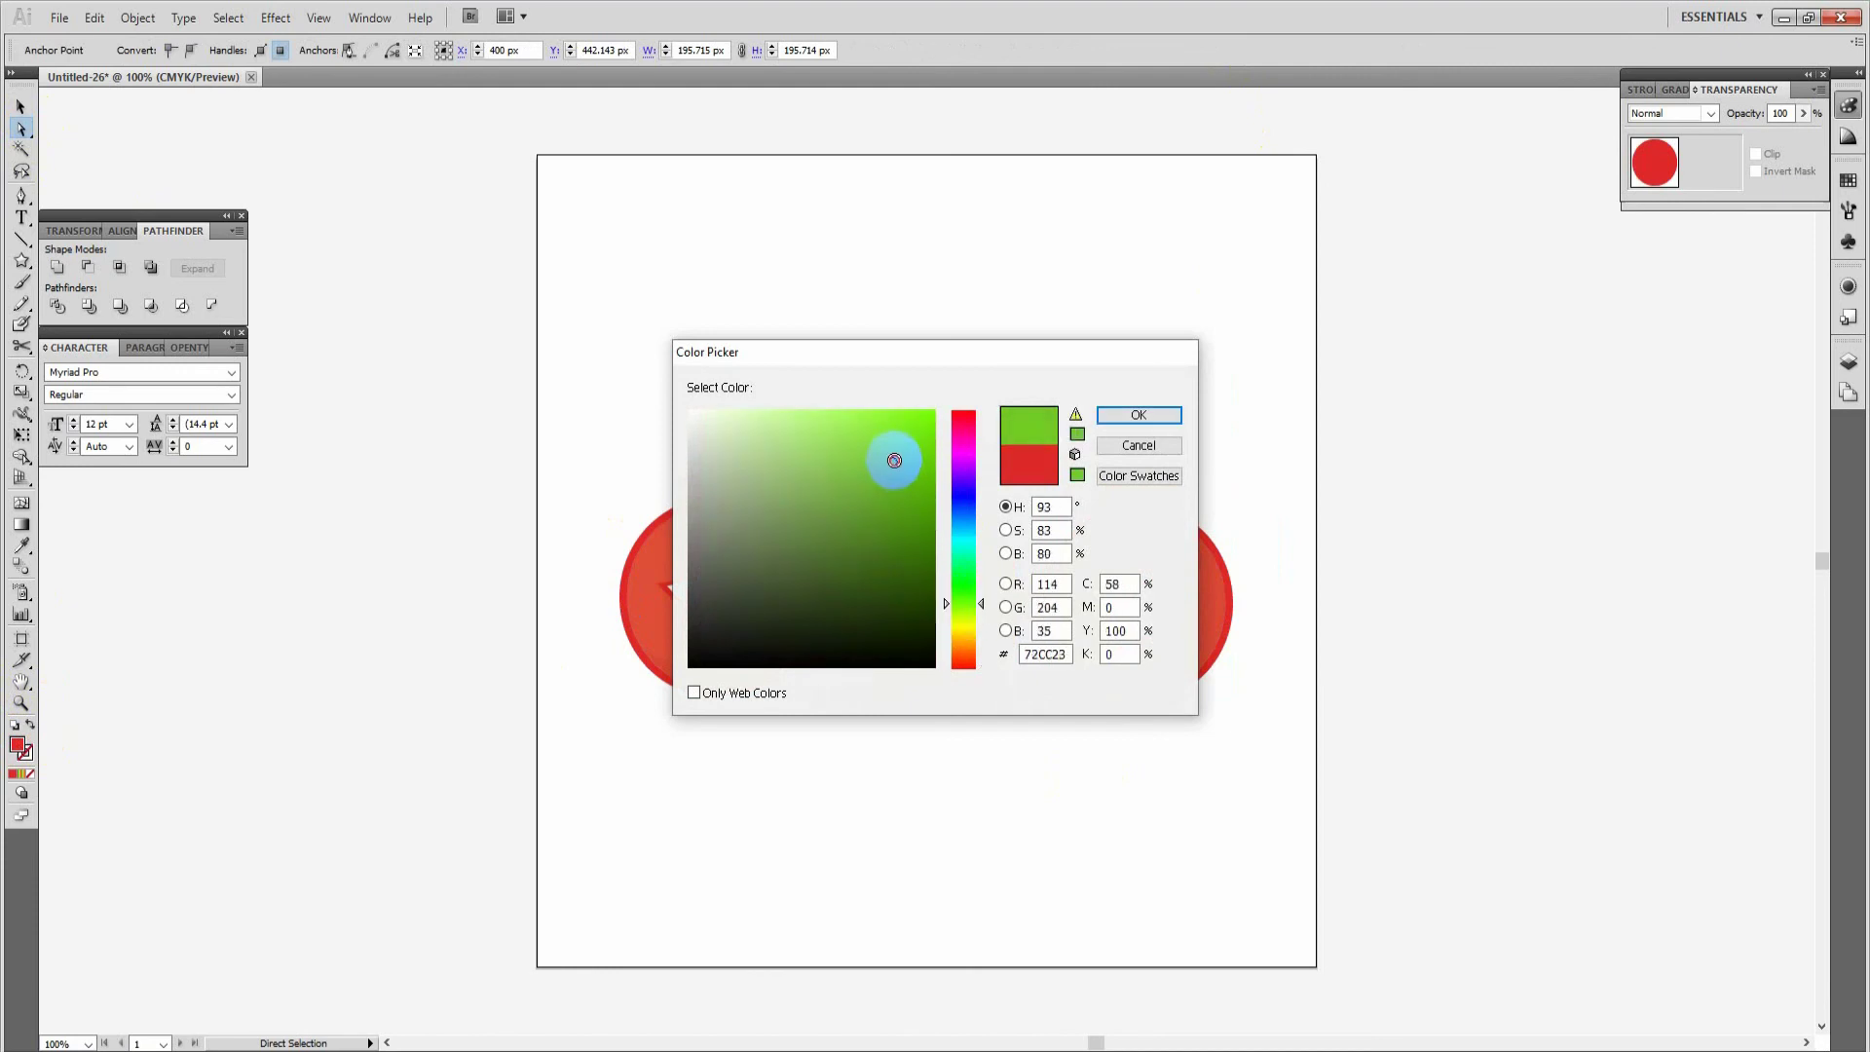
left_click(1131, 413)
left_click(1033, 428)
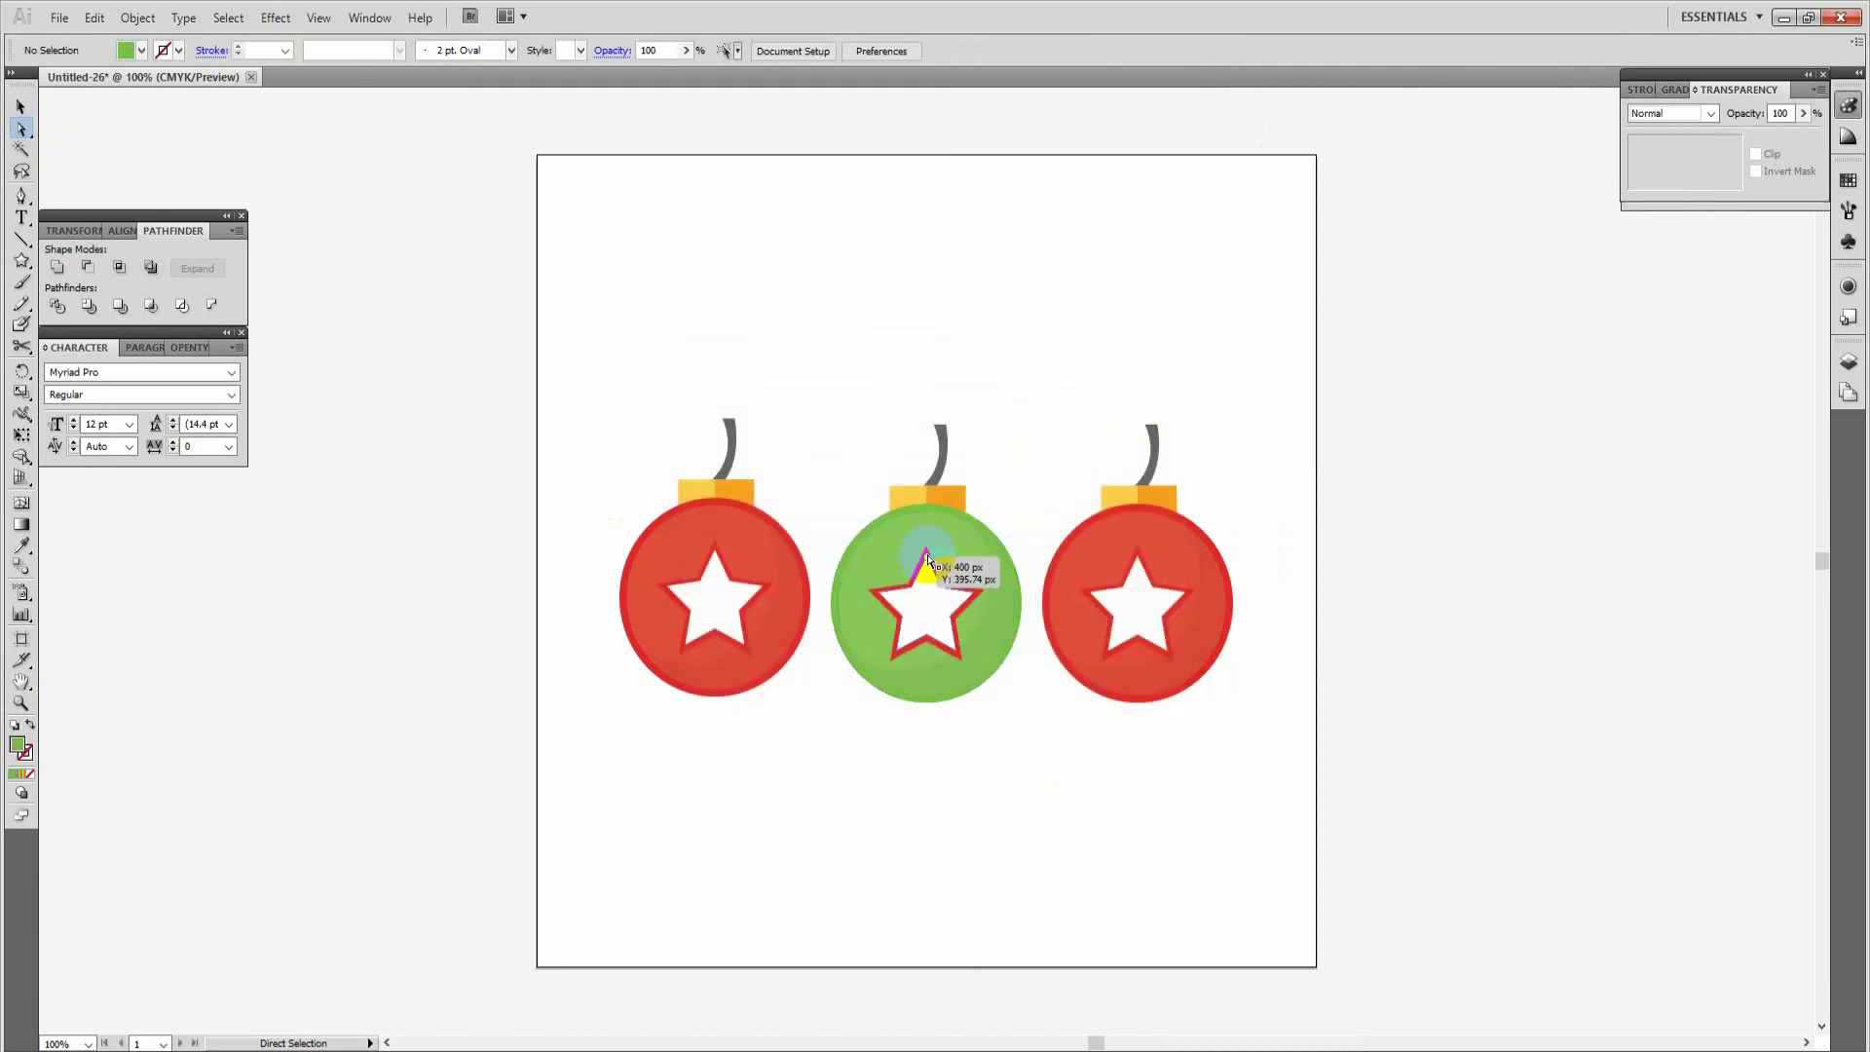
Recolour the middle ornament's red star border with the green sampled from its rim
left_click(915, 579)
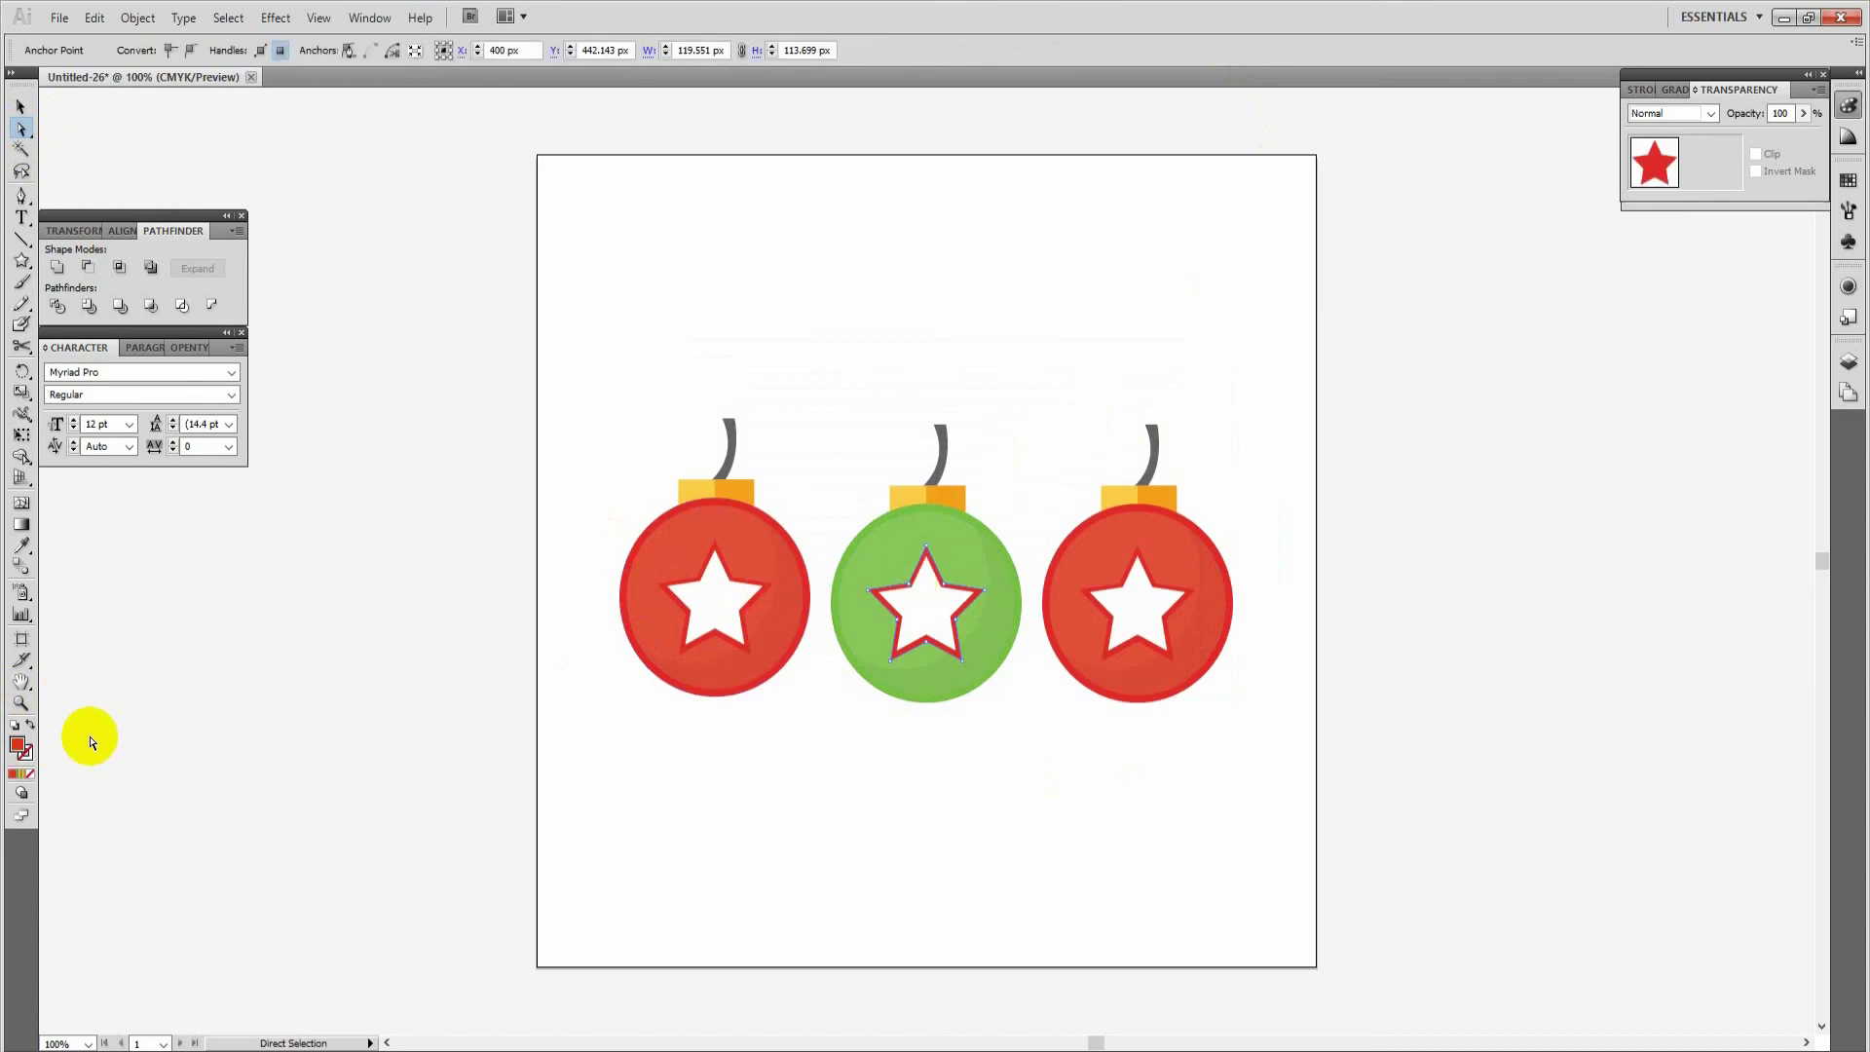
left_click(21, 551)
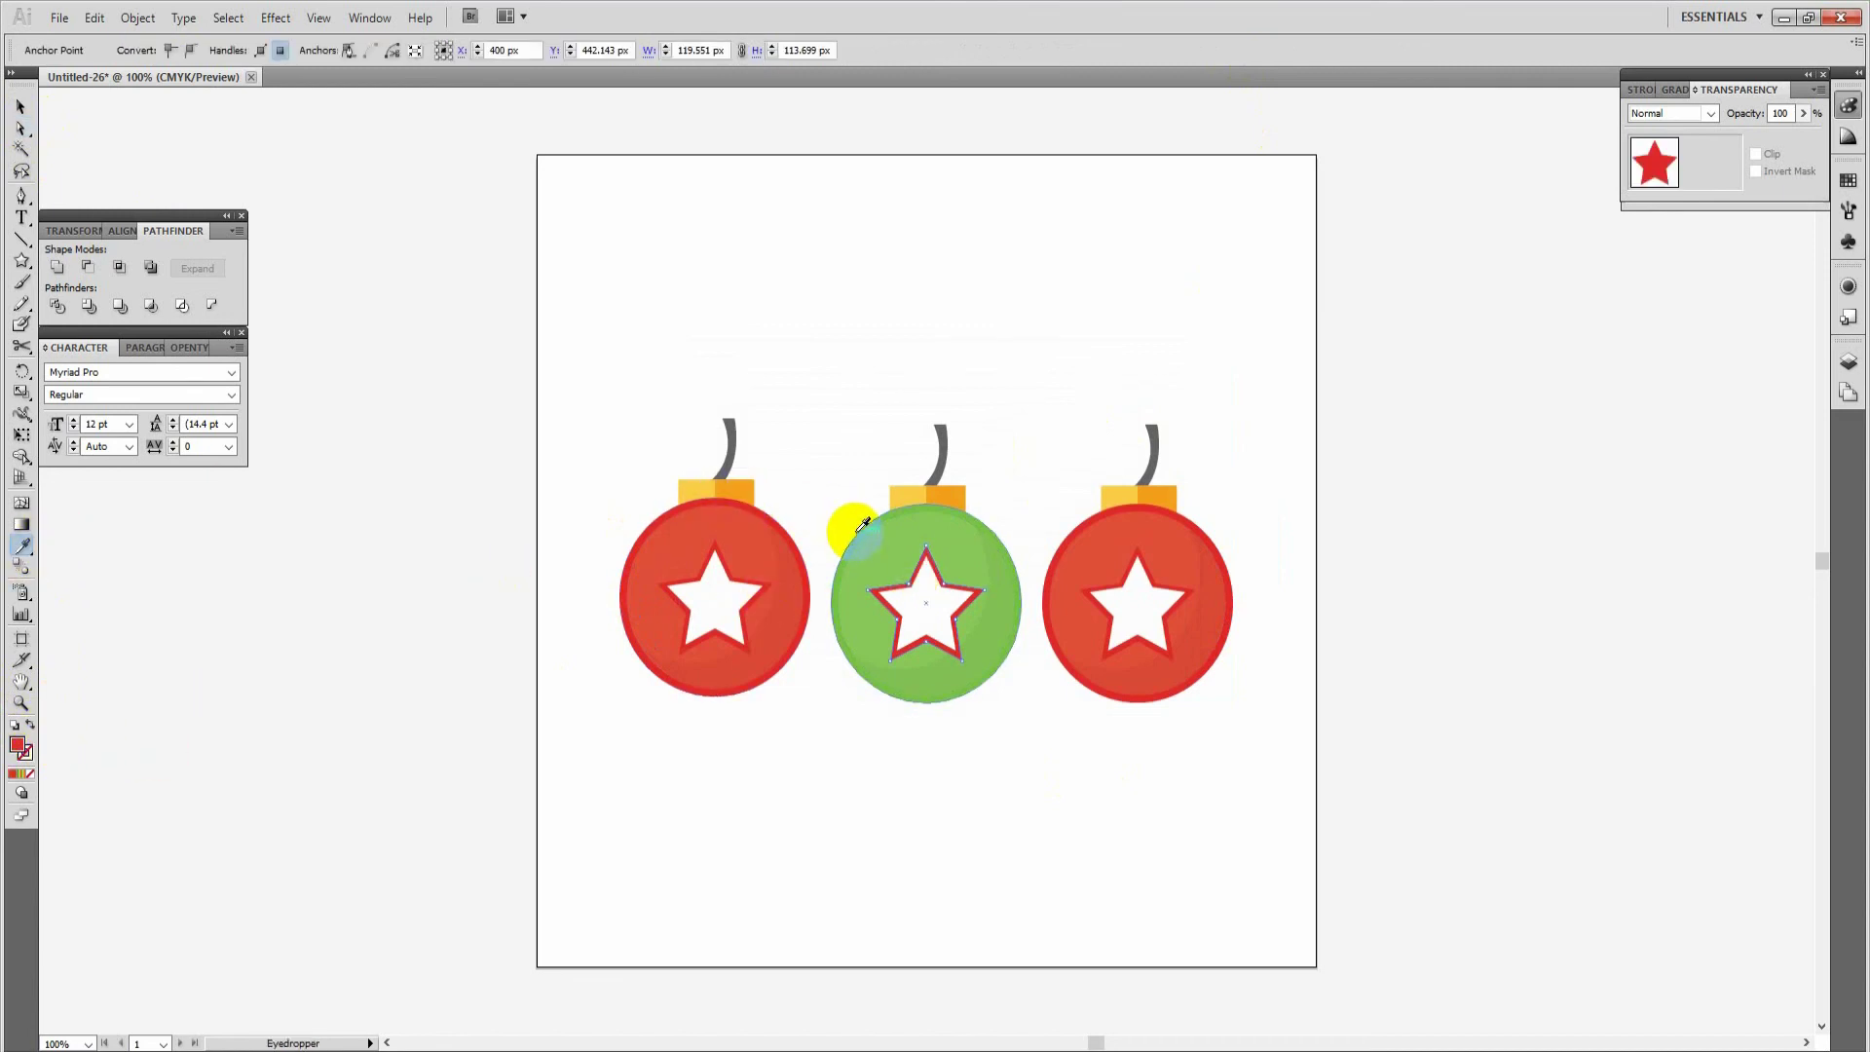
left_click(845, 526)
left_click(20, 128)
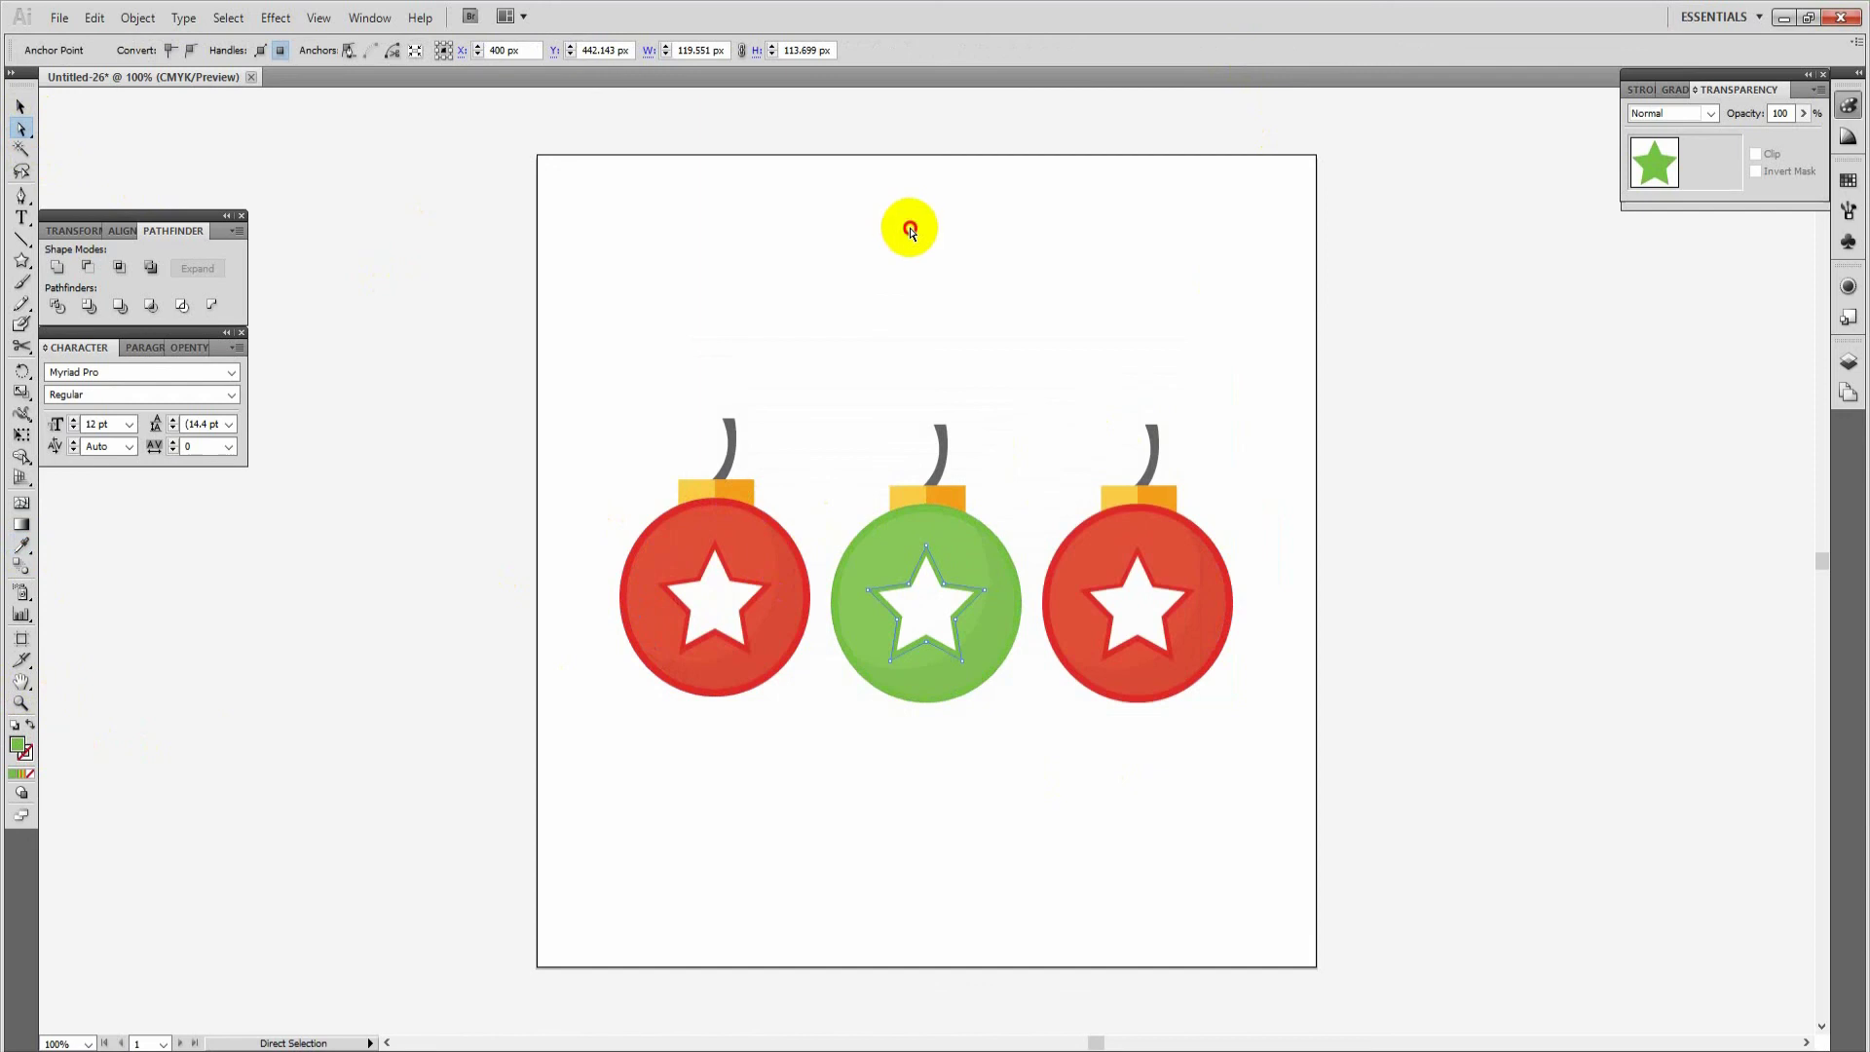
left_click(897, 221)
Fill the right ornament's base circle with cyan (#2ACBDB)
left_click(1083, 526)
double_click(18, 745)
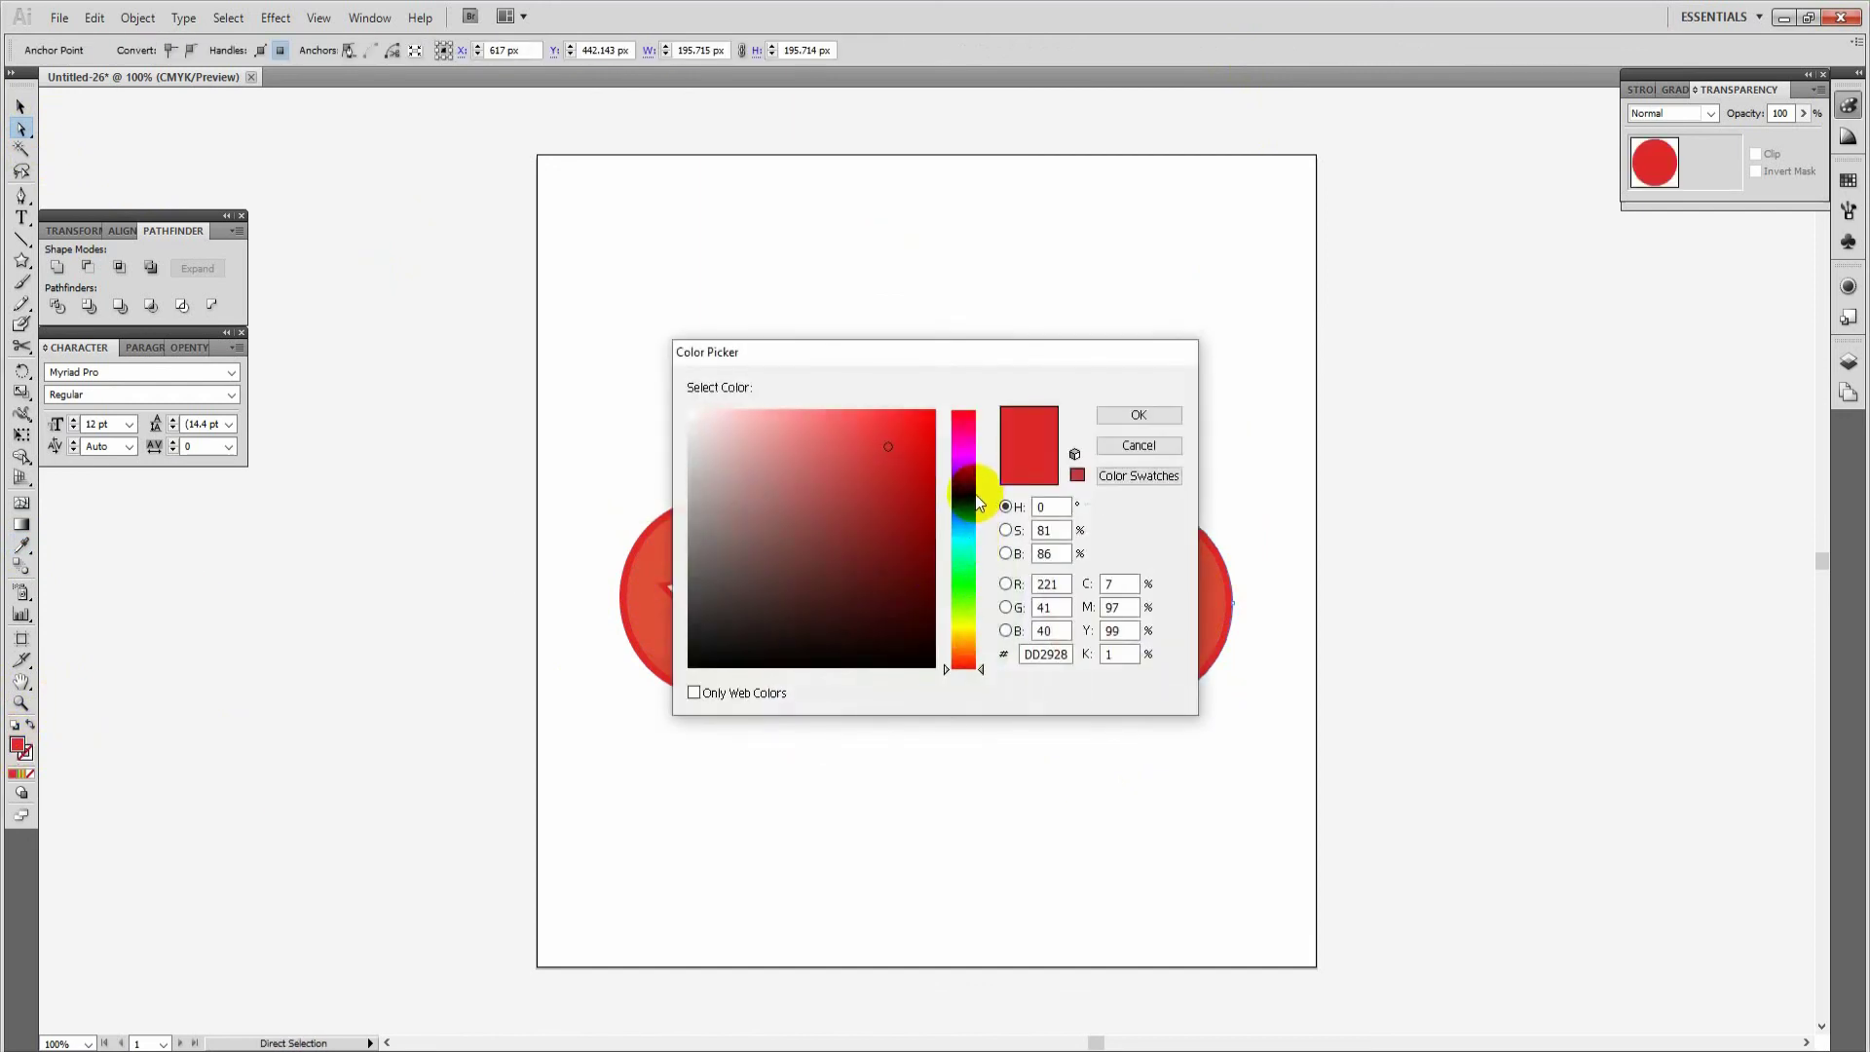
left_click_drag(977, 494, 978, 538)
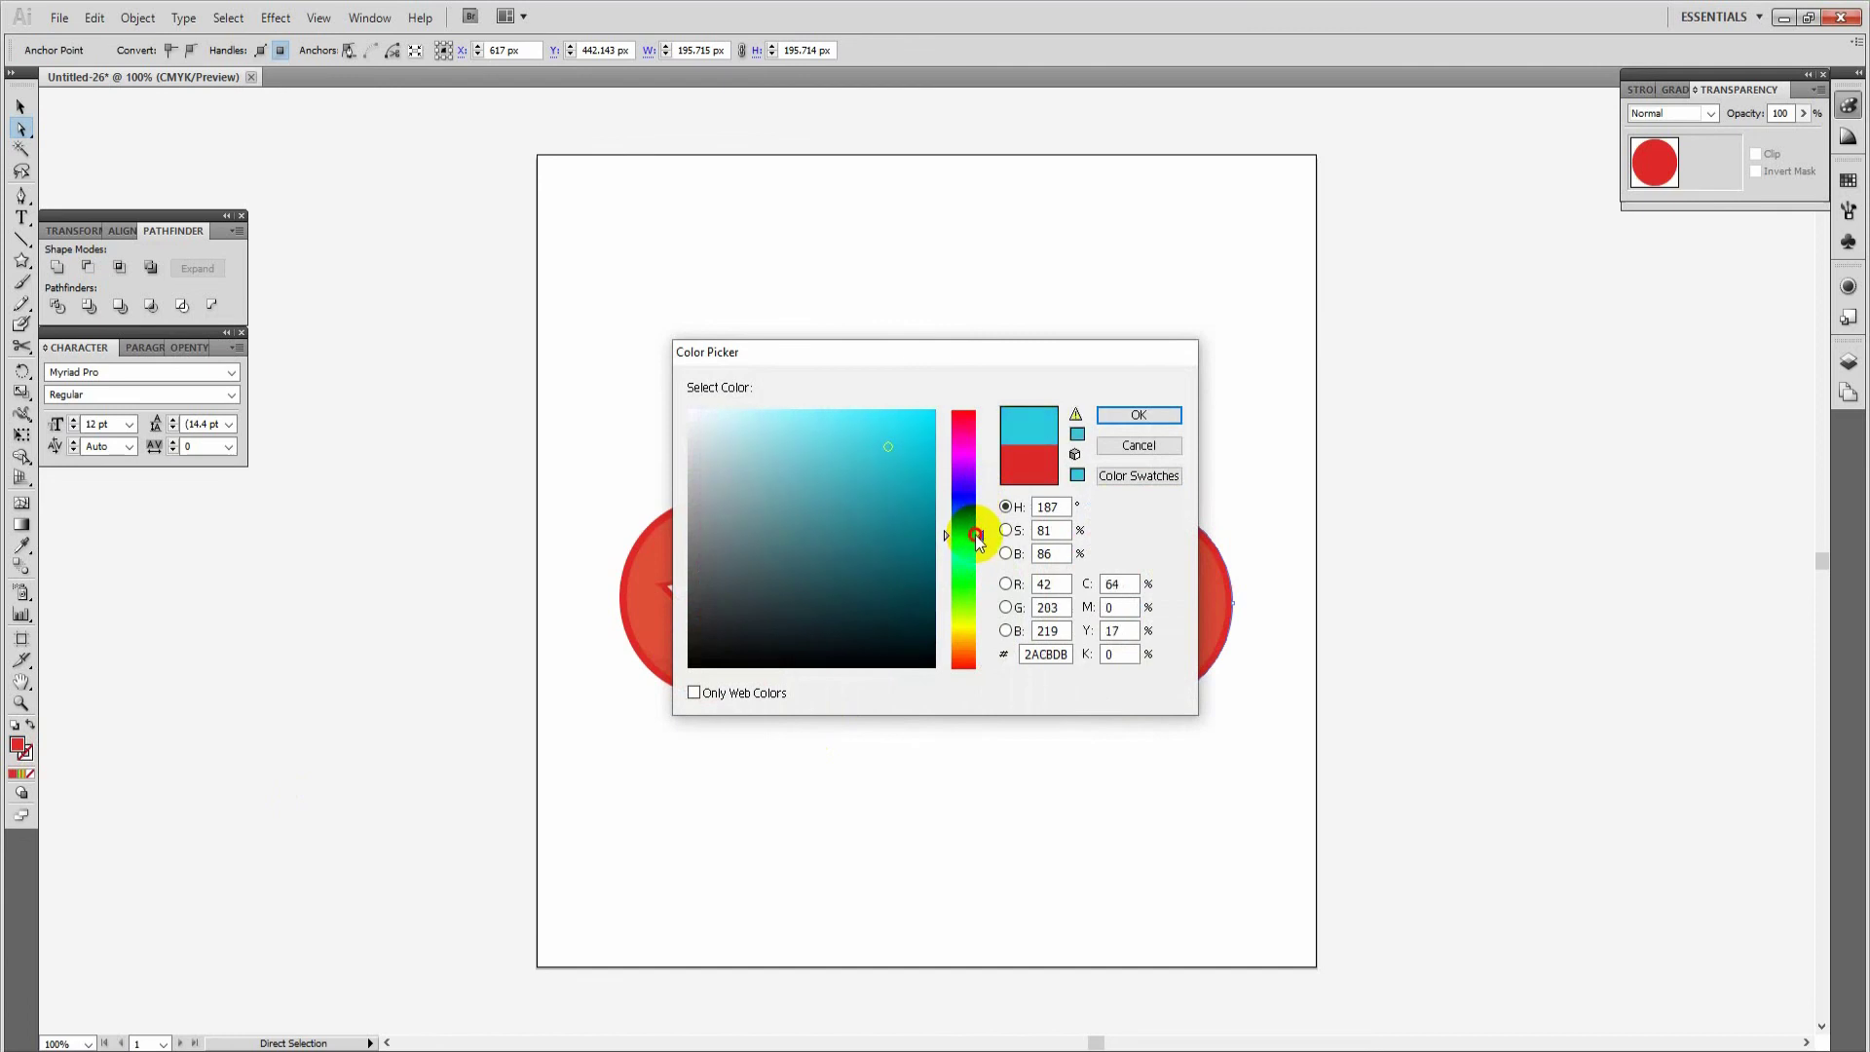
left_click(1135, 414)
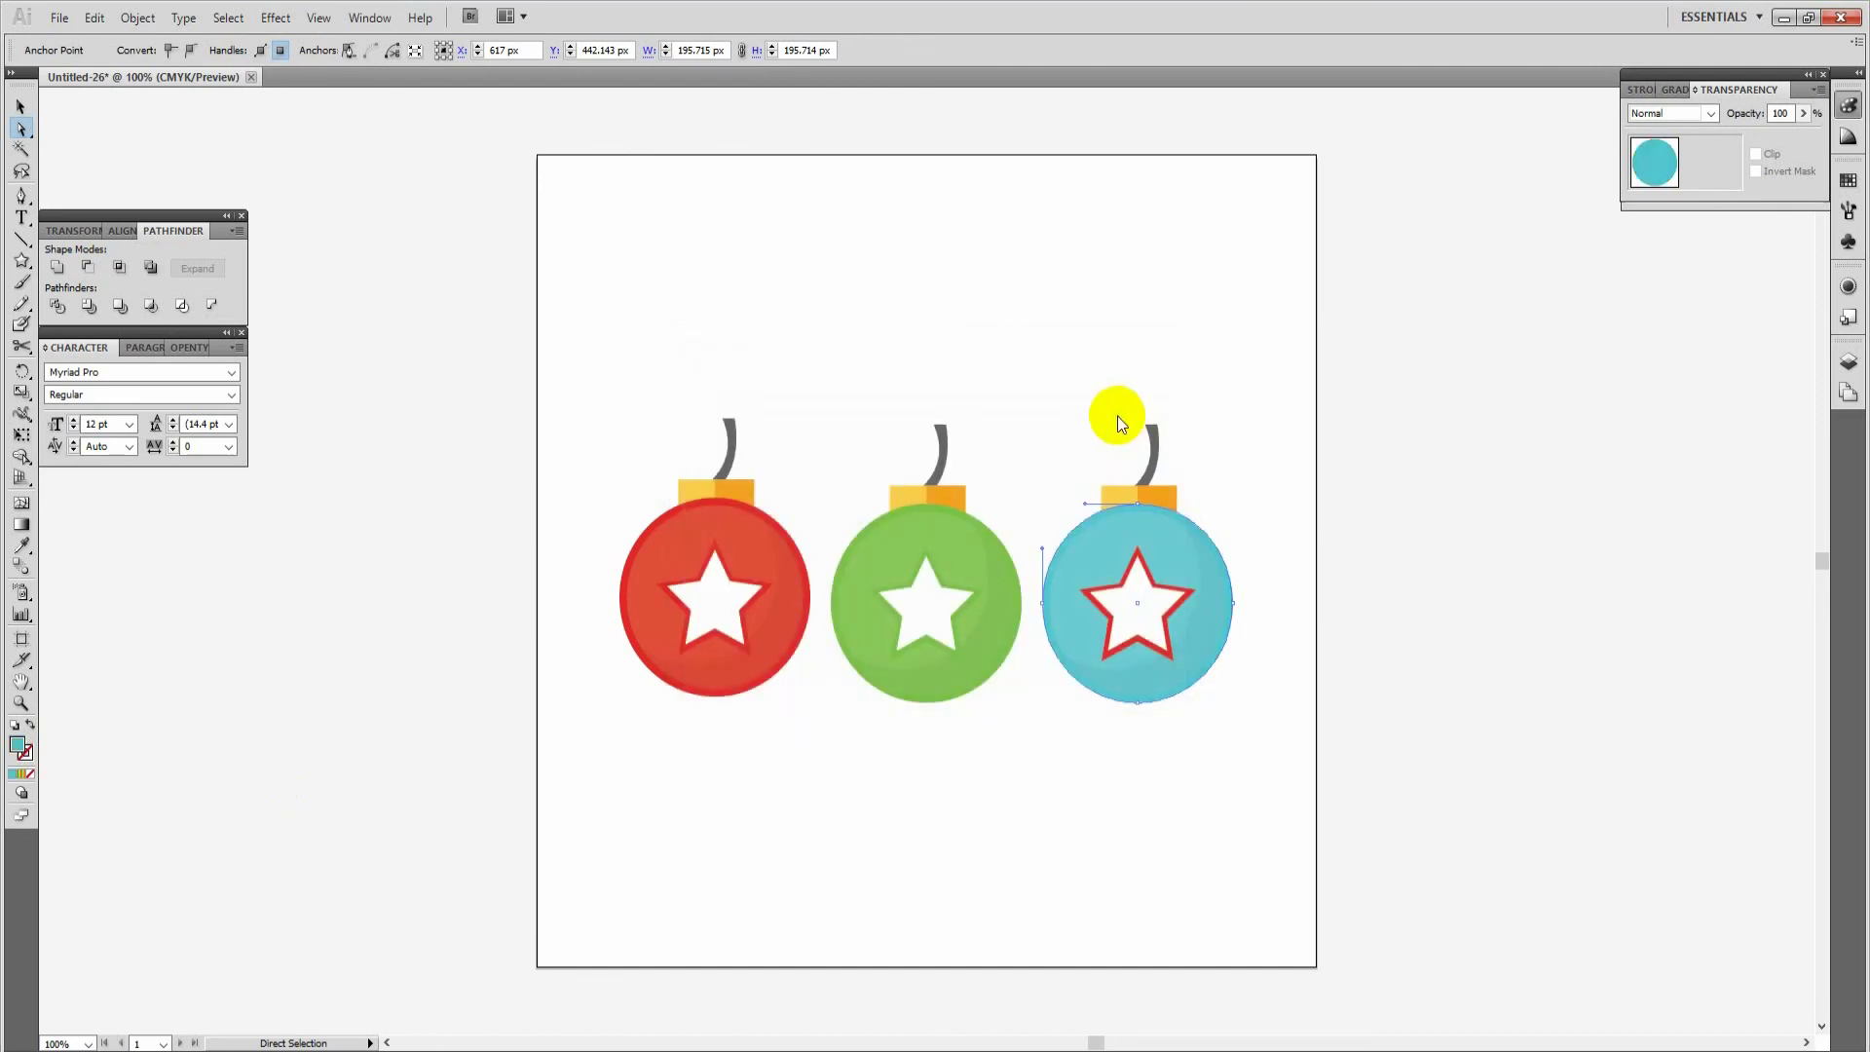
left_click(1093, 370)
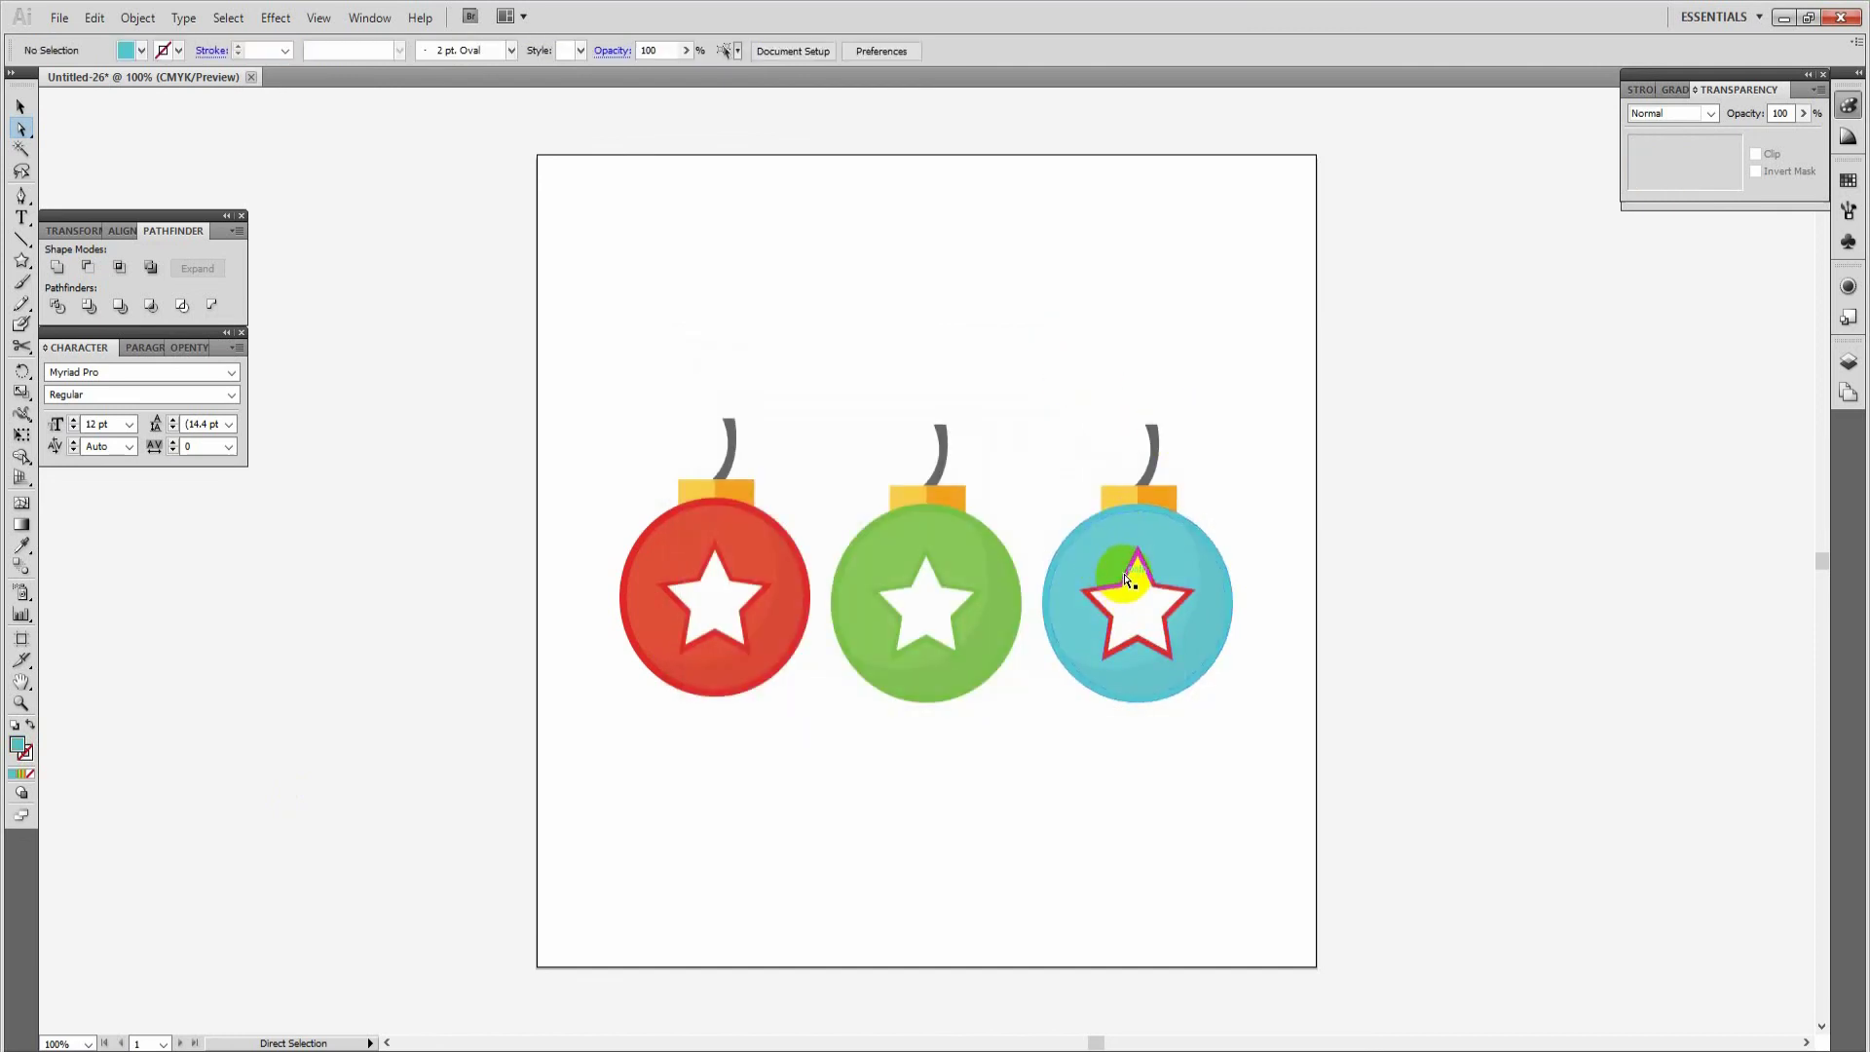
Recolour the right ornament's red star border with the cyan sampled from its rim
left_click(1126, 580)
left_click(21, 545)
left_click(1074, 514)
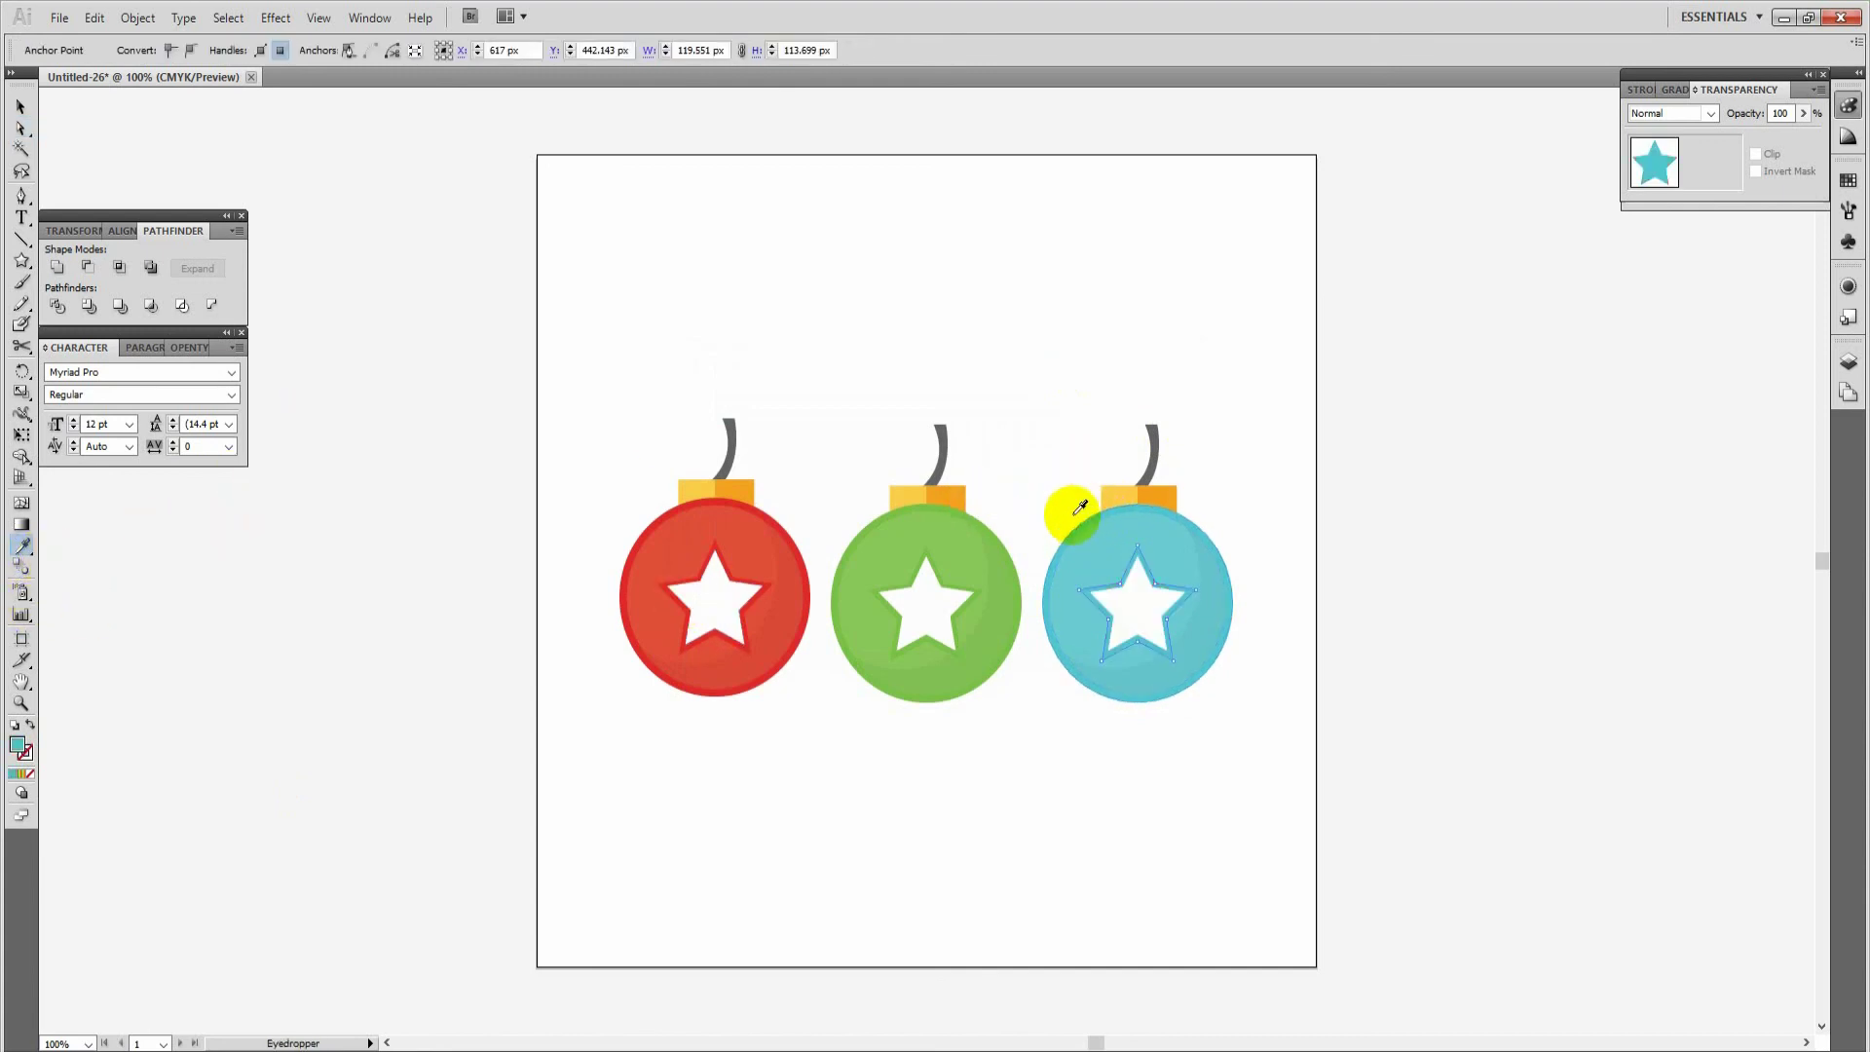
left_click(20, 105)
left_click(1013, 335)
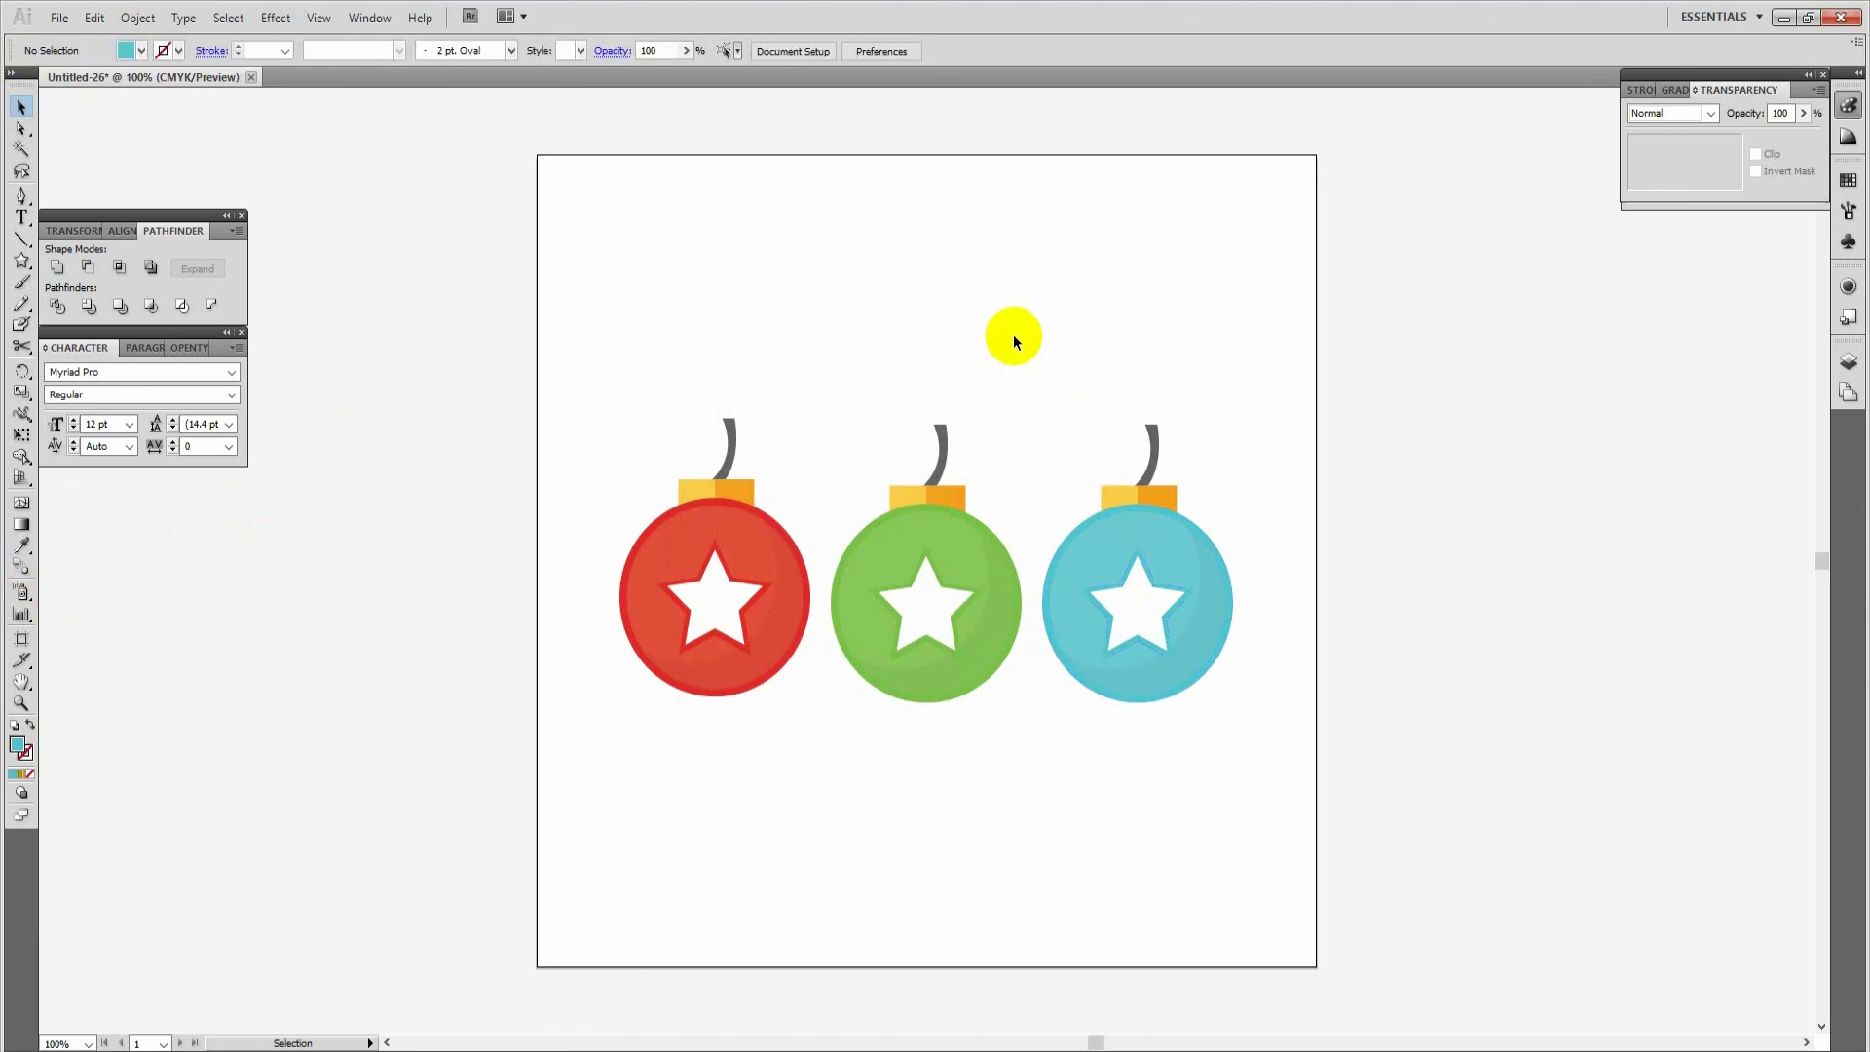